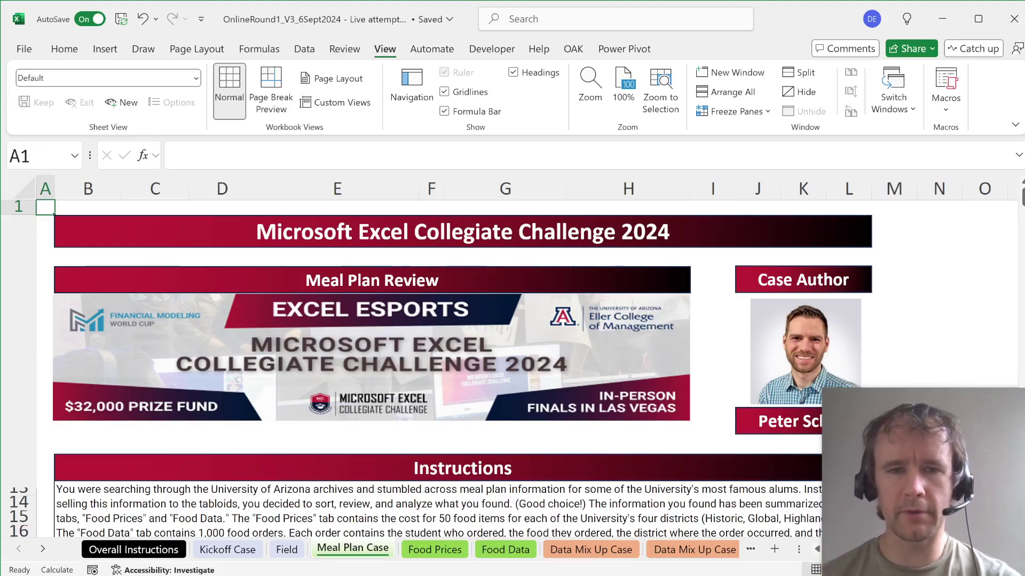
Scroll past the Instructions and Bonus Questions to the Level 1 food table and its blank answers.
{"action": "left_click", "coordinate": [808, 350]}
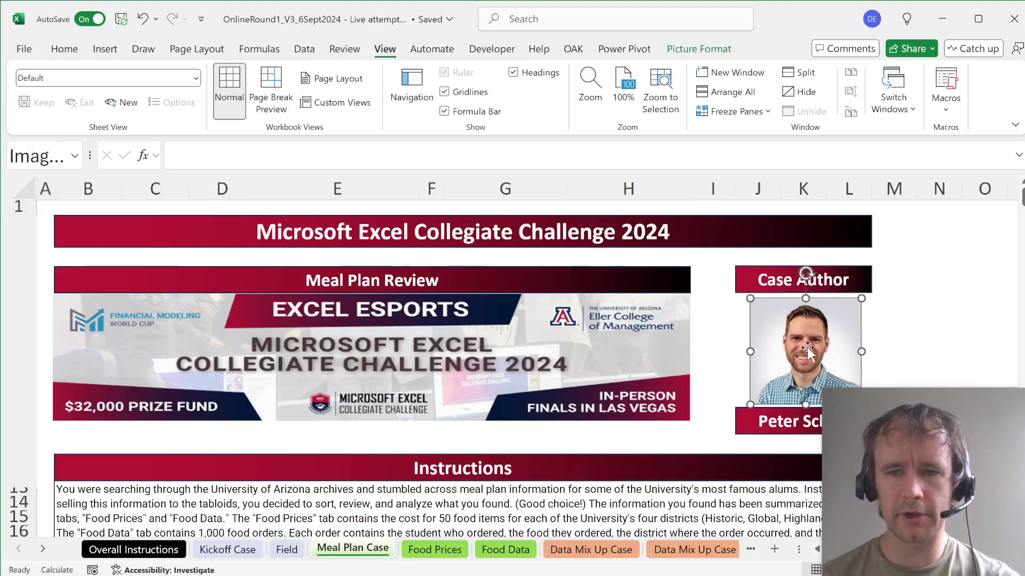
{"action": "left_click", "coordinate": [728, 345]}
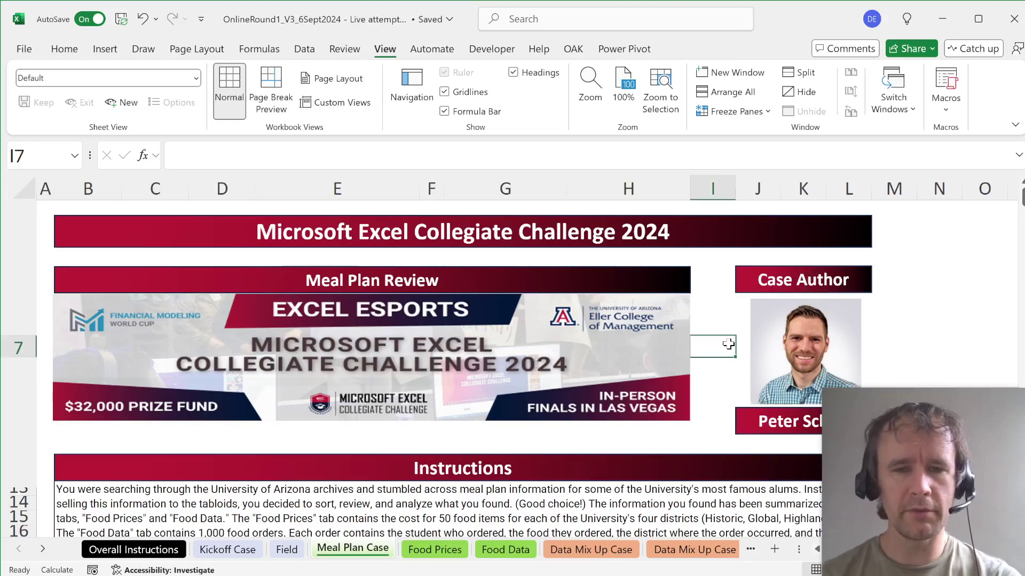
{"action": "scroll", "coordinate": [728, 344], "scroll_direction": "down", "scroll_amount": 2}
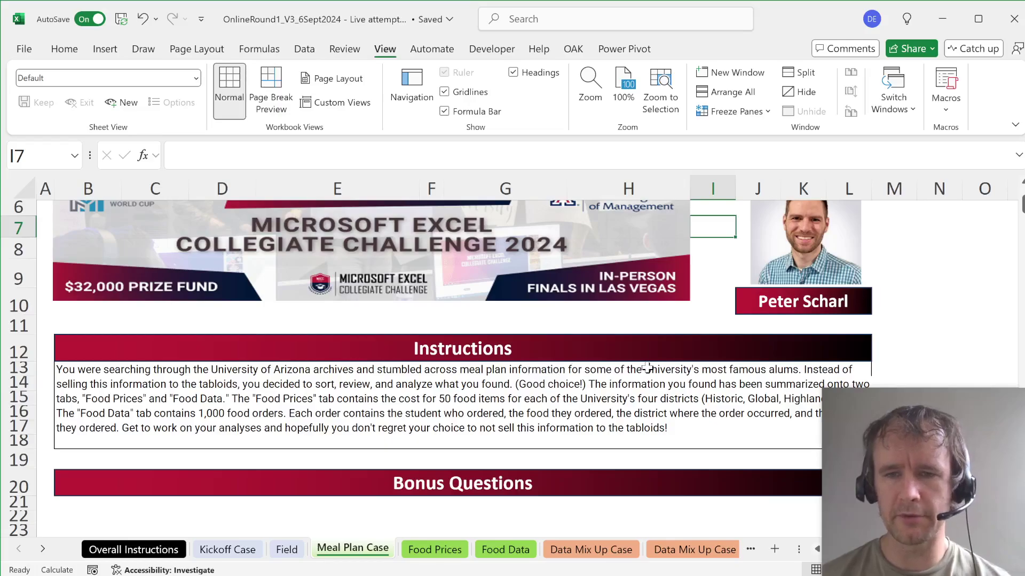
{"action": "scroll", "coordinate": [647, 367], "scroll_direction": "down", "scroll_amount": 1}
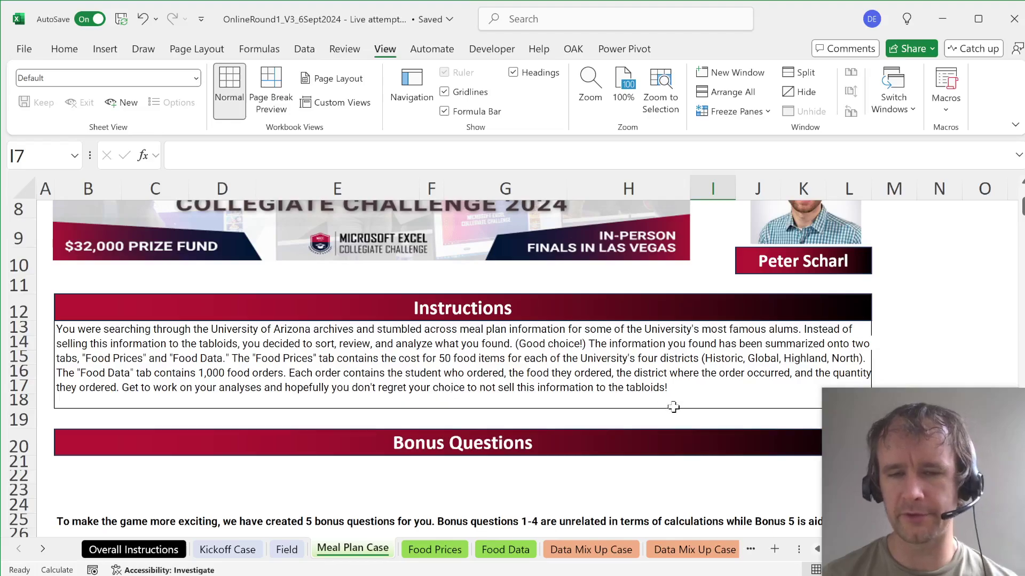
{"action": "scroll", "coordinate": [673, 407], "scroll_direction": "down", "scroll_amount": 4}
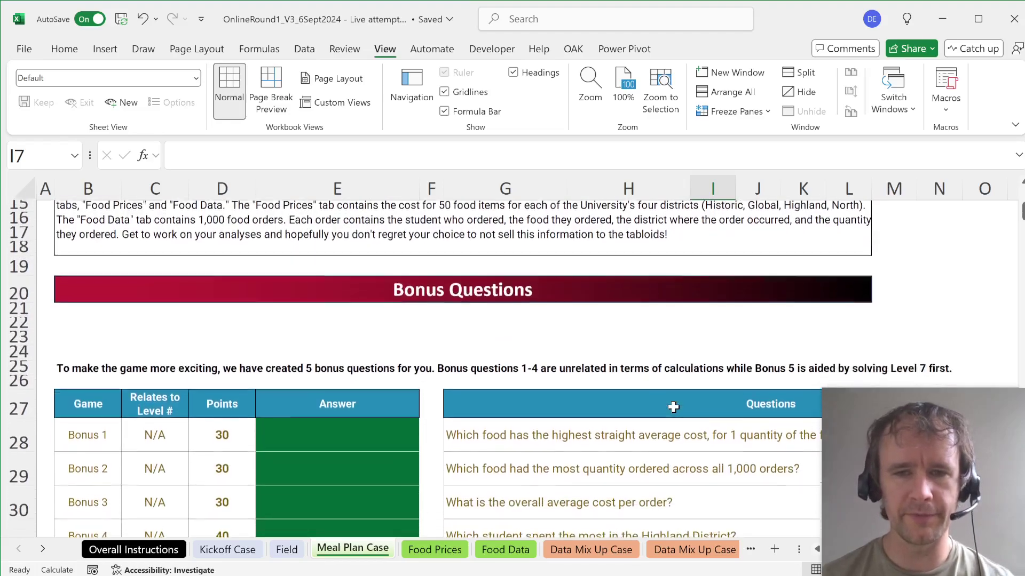
{"action": "scroll", "coordinate": [673, 407], "scroll_direction": "down", "scroll_amount": 3}
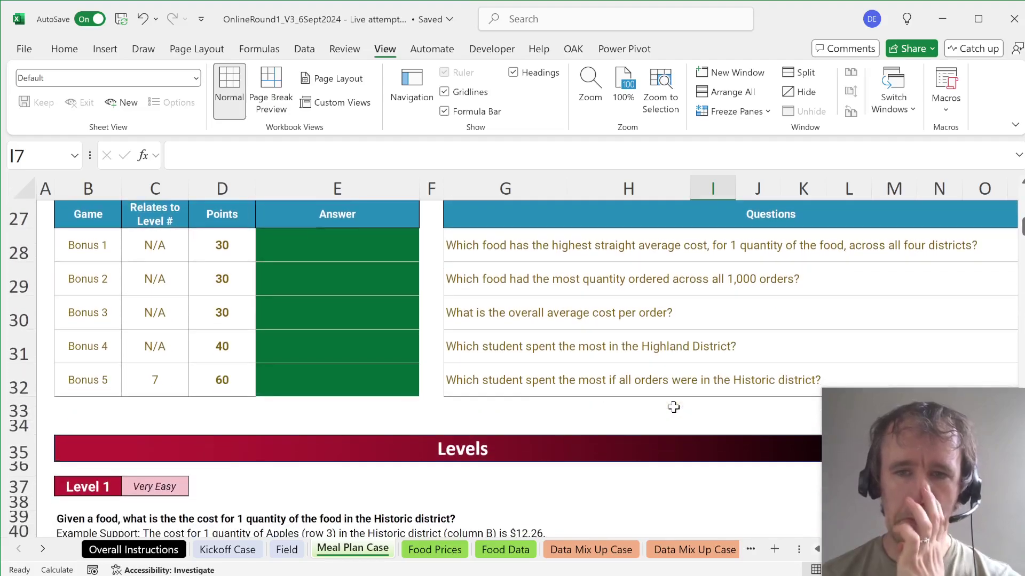
{"action": "scroll", "coordinate": [673, 407], "scroll_direction": "down", "scroll_amount": 2}
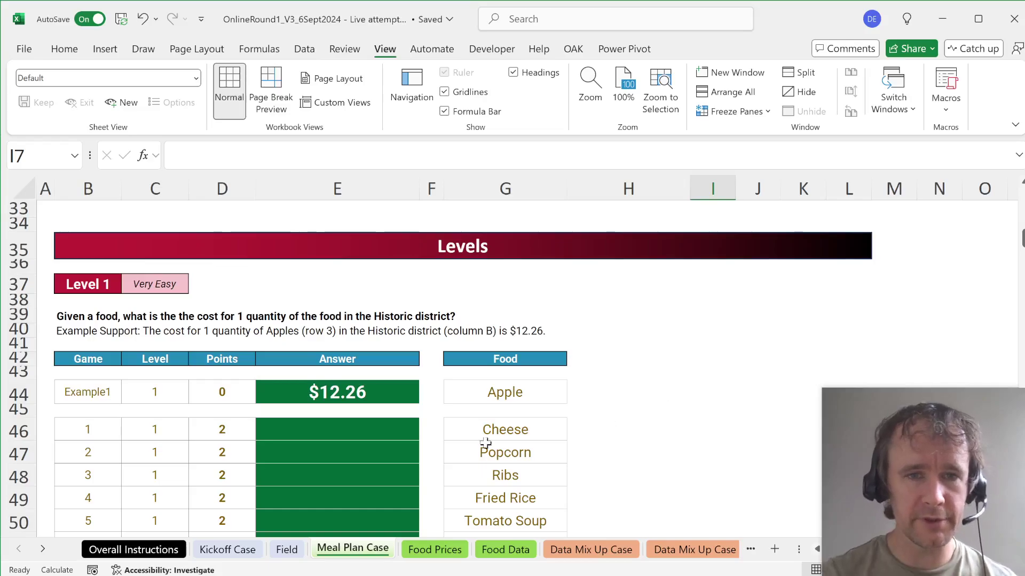
In E46 enter =XLOOKUP(G46,'Food Prices'!$A$3:$A$52,'Food Prices'!$B$3:$B$52) for Cheese's Historic price.
{"action": "left_click", "coordinate": [334, 427]}
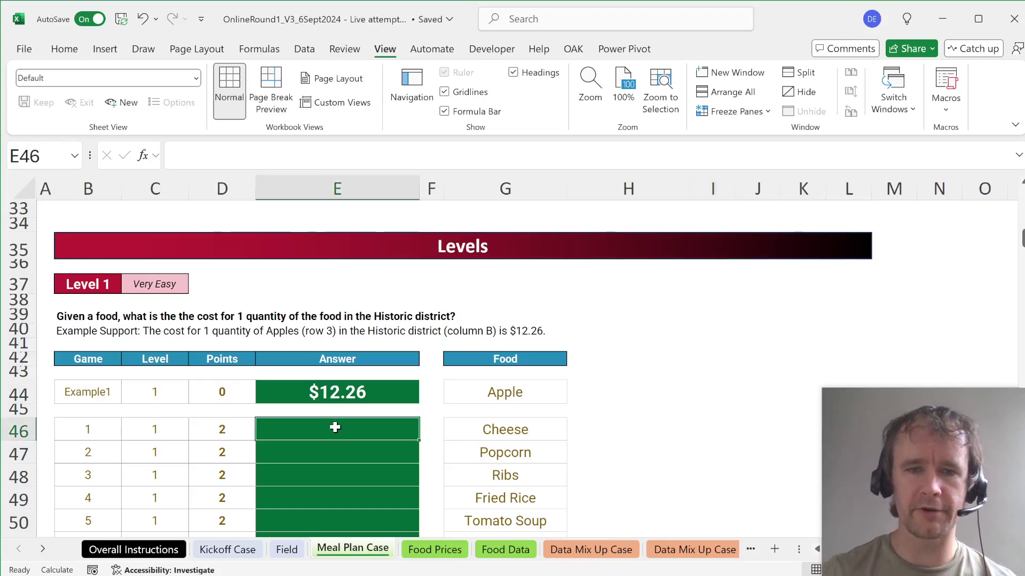
{"action": "type", "text": "=xl"}
{"action": "key", "text": "Tab"}
{"action": "key", "text": "Right"}
{"action": "key", "text": "Right"}
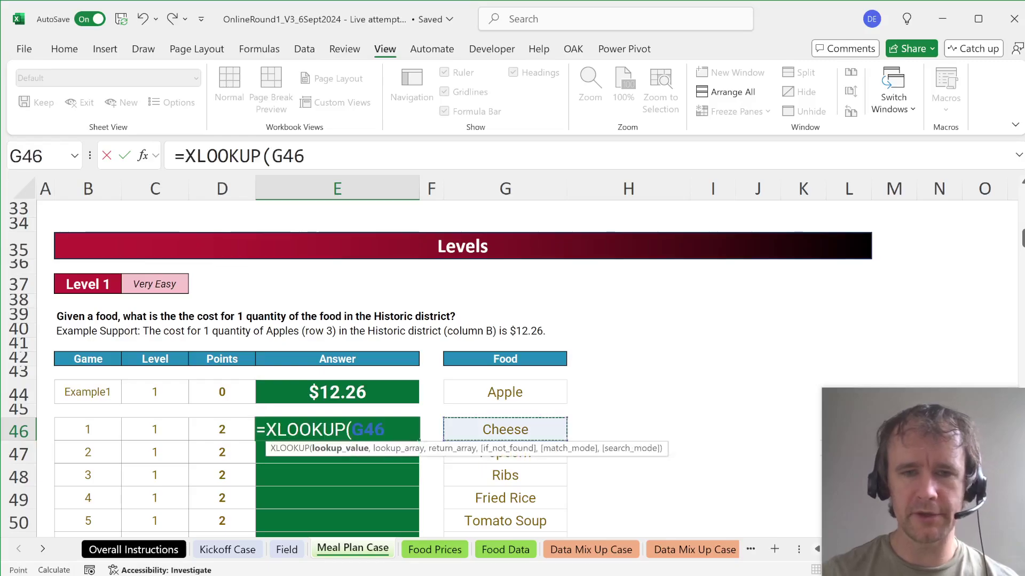
{"action": "type", "text": ","}
{"action": "key", "text": "ctrl+Page_Down"}
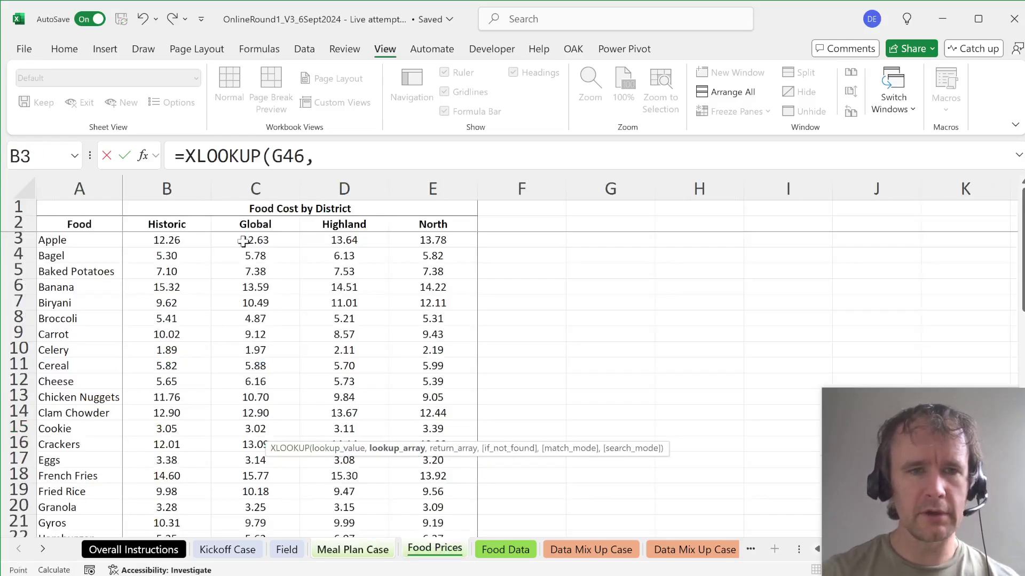
{"action": "left_click", "coordinate": [89, 238]}
{"action": "key", "text": "ctrl+shift+Down"}
{"action": "key", "text": "F4"}
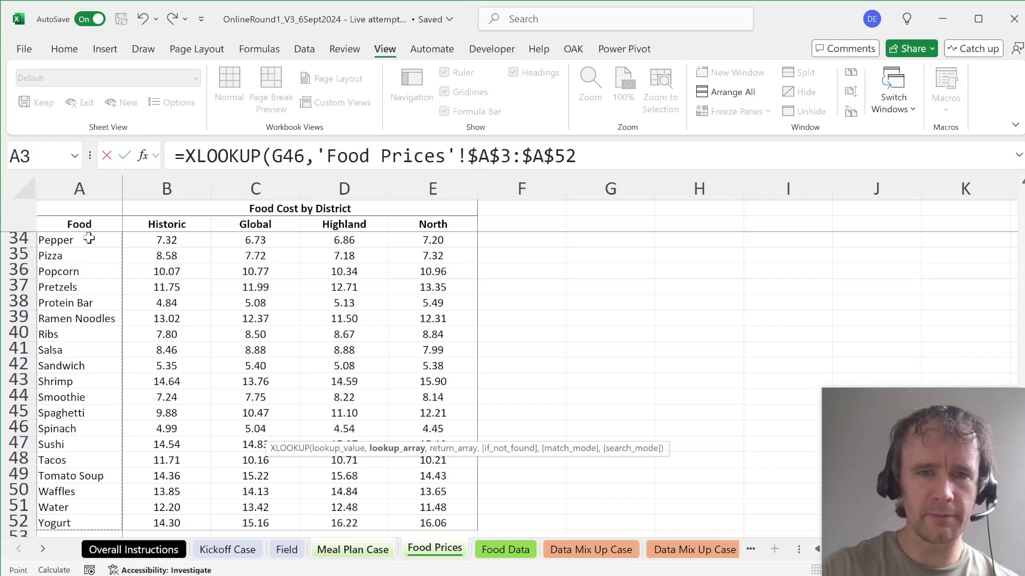
{"action": "type", "text": ","}
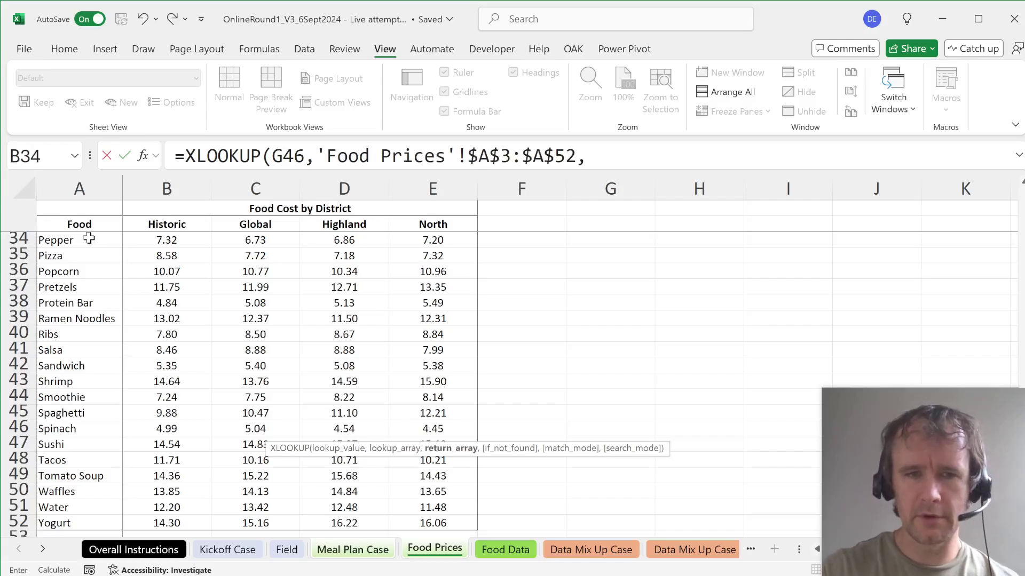
{"action": "left_click", "coordinate": [182, 212]}
{"action": "key", "text": "Down"}
{"action": "key", "text": "Down"}
{"action": "key", "text": "ctrl+shift+Down"}
{"action": "key", "text": "F4"}
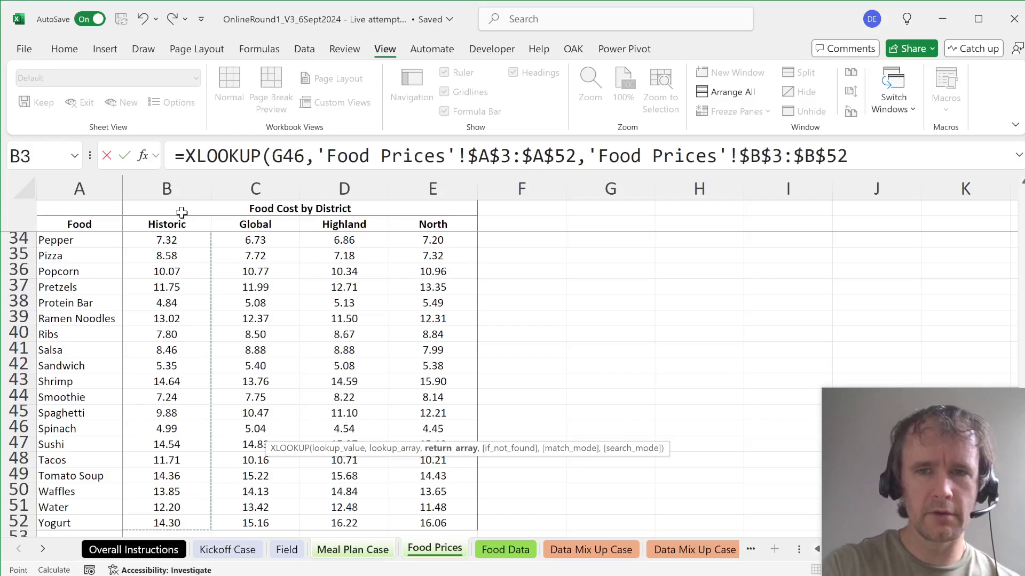
{"action": "type", "text": ")"}
{"action": "key", "text": "Return"}
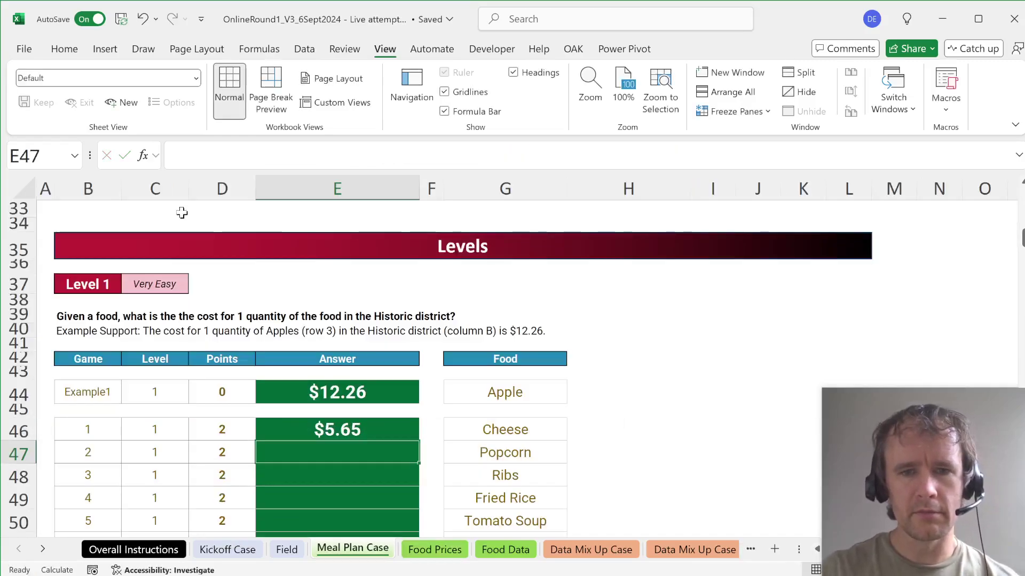
Fill the XLOOKUP down E46:E55 and into the example row, then move down to Level 2.
{"action": "key", "text": "ctrl+Down"}
{"action": "key", "text": "ctrl+shift+Up"}
{"action": "key", "text": "ctrl+d"}
{"action": "key", "text": "ctrl+Up"}
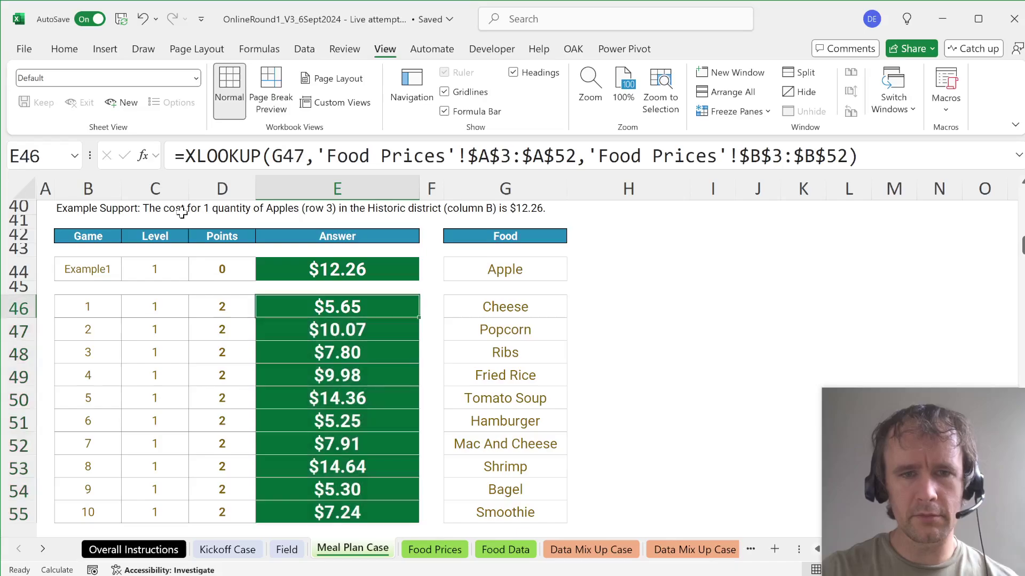
{"action": "key", "text": "ctrl+c"}
{"action": "key", "text": "Up"}
{"action": "key", "text": "Up"}
{"action": "key", "text": "ctrl+v"}
{"action": "key", "text": "ctrl+Down"}
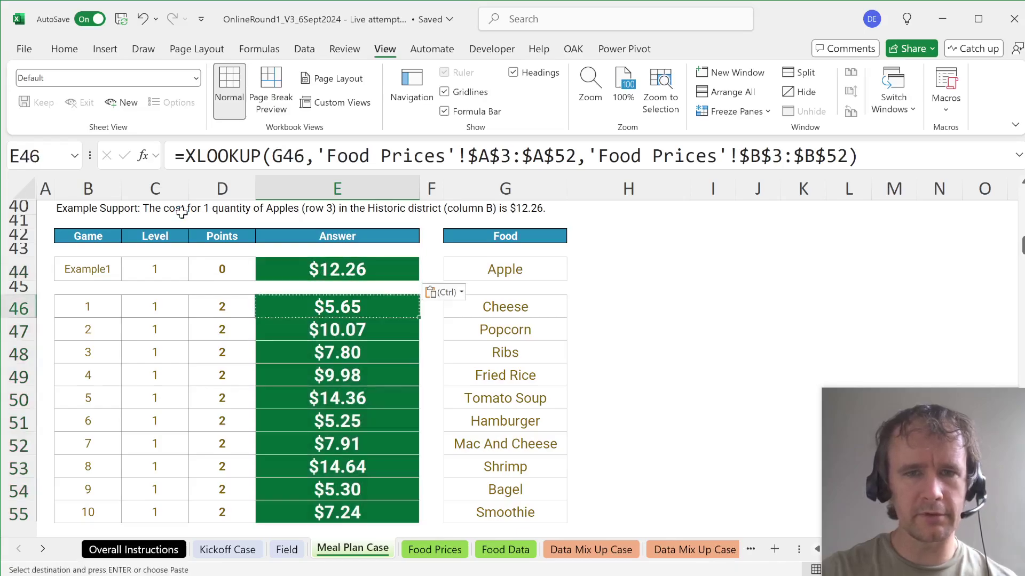
{"action": "key", "text": "ctrl+Down"}
{"action": "key", "text": "Down"}
{"action": "key", "text": "Down"}
{"action": "key", "text": "Down"}
{"action": "key", "text": "Down"}
{"action": "key", "text": "Down"}
{"action": "key", "text": "Down"}
{"action": "key", "text": "Down"}
{"action": "key", "text": "Down"}
{"action": "key", "text": "Down"}
{"action": "key", "text": "Down"}
{"action": "key", "text": "Down"}
{"action": "key", "text": "Down"}
{"action": "key", "text": "Down"}
{"action": "key", "text": "Down"}
{"action": "key", "text": "Down"}
{"action": "key", "text": "Down"}
{"action": "key", "text": "Down"}
{"action": "key", "text": "Down"}
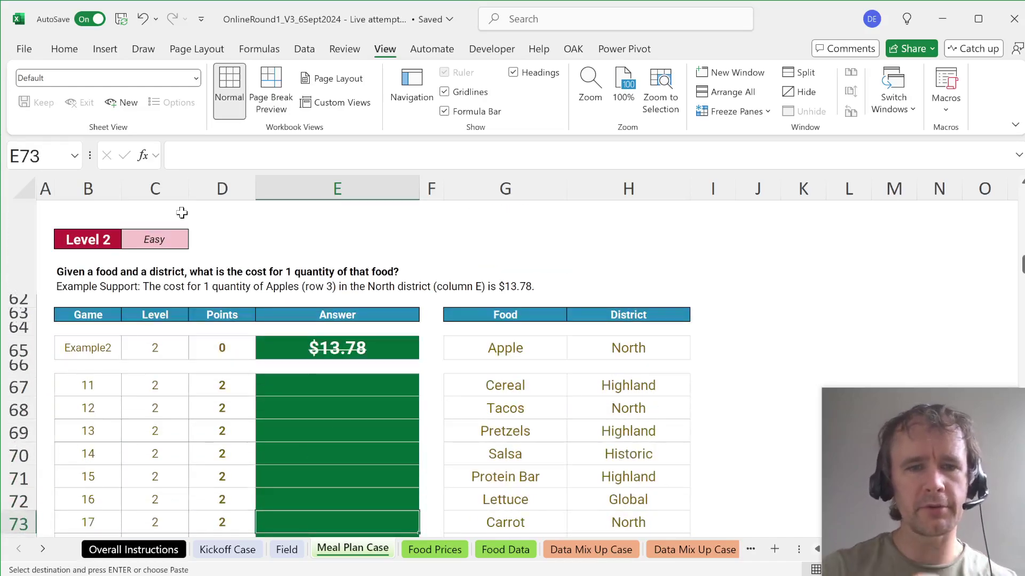
Start a multi-line INDEX formula in E67 with an XMATCH matching Cereal in G67.
{"action": "key", "text": "Up"}
{"action": "key", "text": "Up"}
{"action": "key", "text": "Up"}
{"action": "key", "text": "Up"}
{"action": "key", "text": "Up"}
{"action": "key", "text": "Up"}
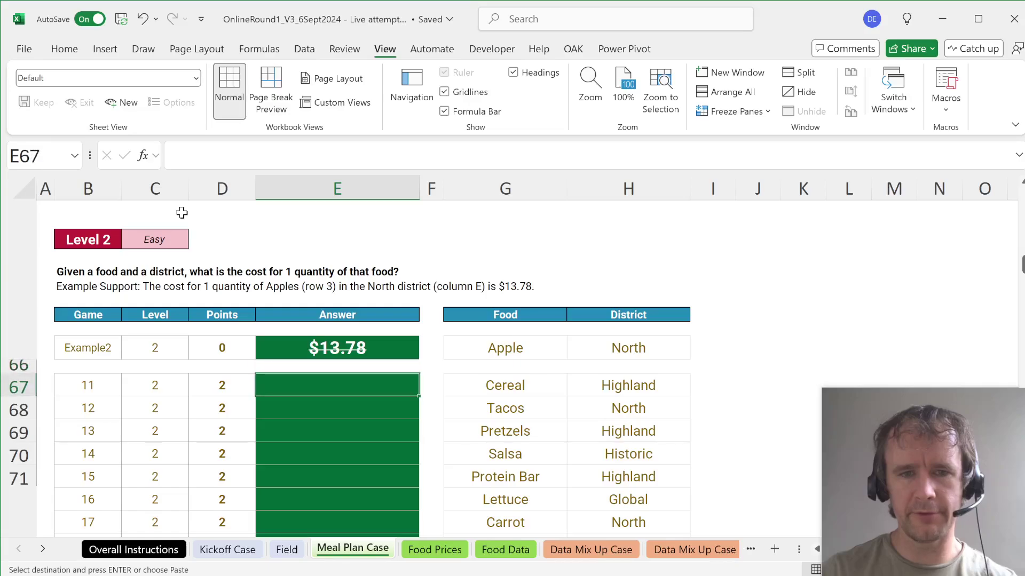
{"action": "type", "text": "=ind"}
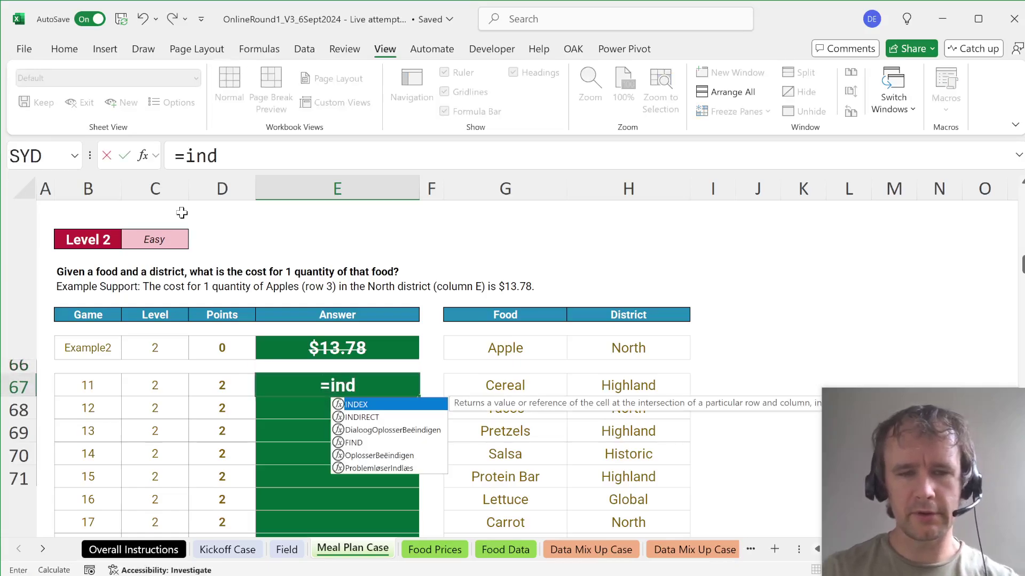
{"action": "key", "text": "Tab"}
{"action": "key", "text": "alt+Return"}
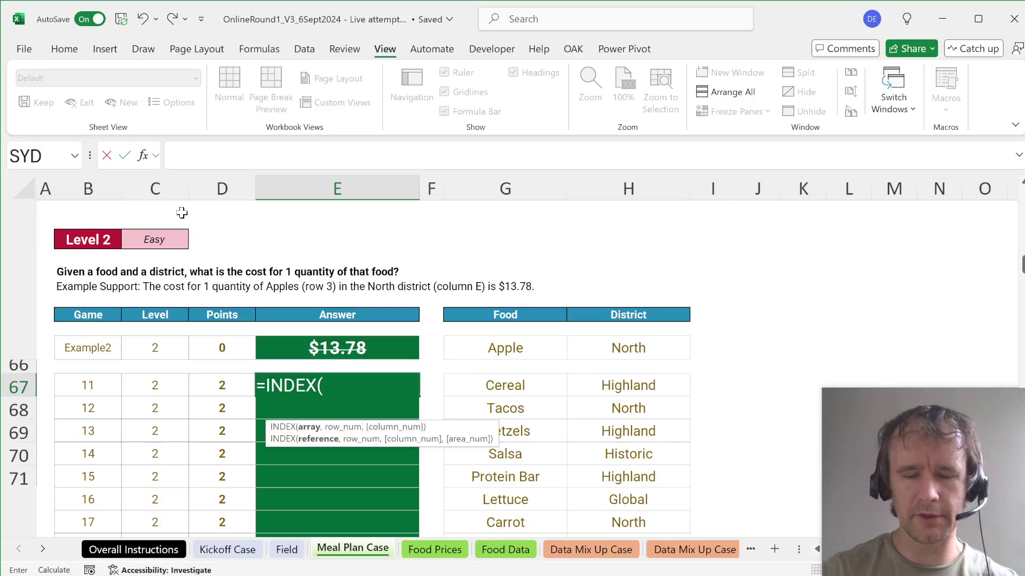
{"action": "type", "text": ",xm"}
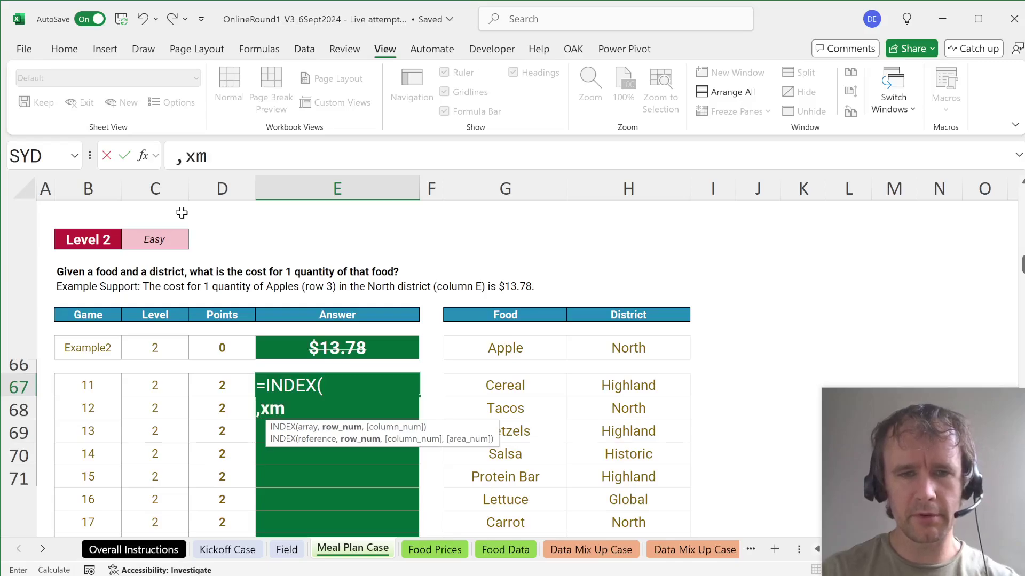
{"action": "key", "text": "Tab"}
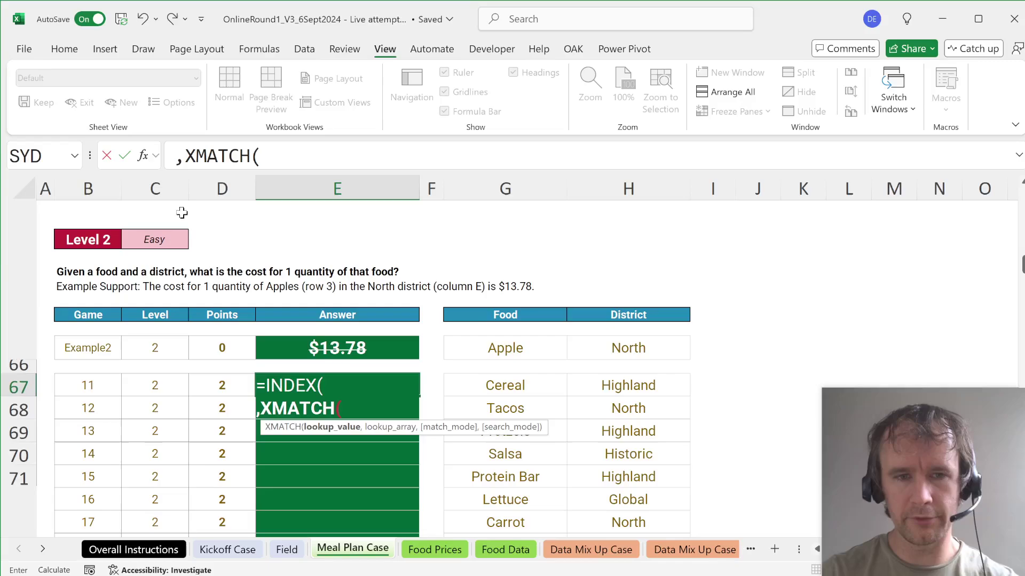
{"action": "left_click", "coordinate": [503, 385]}
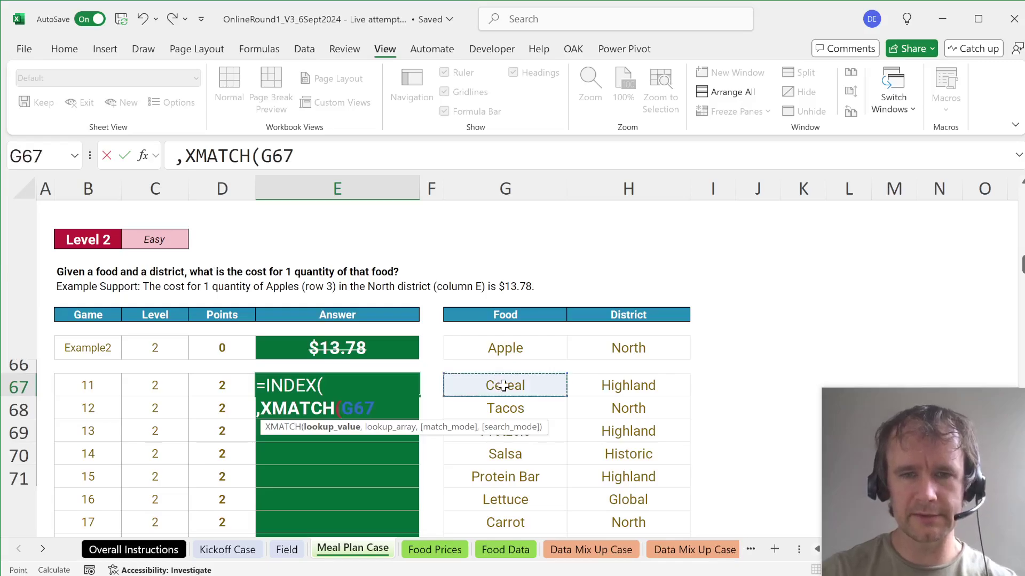
{"action": "type", "text": ","}
{"action": "key", "text": "alt+Return"}
Add a second XMATCH matching Highland in H67, cleaning up stray characters along the way.
{"action": "type", "text": ","}
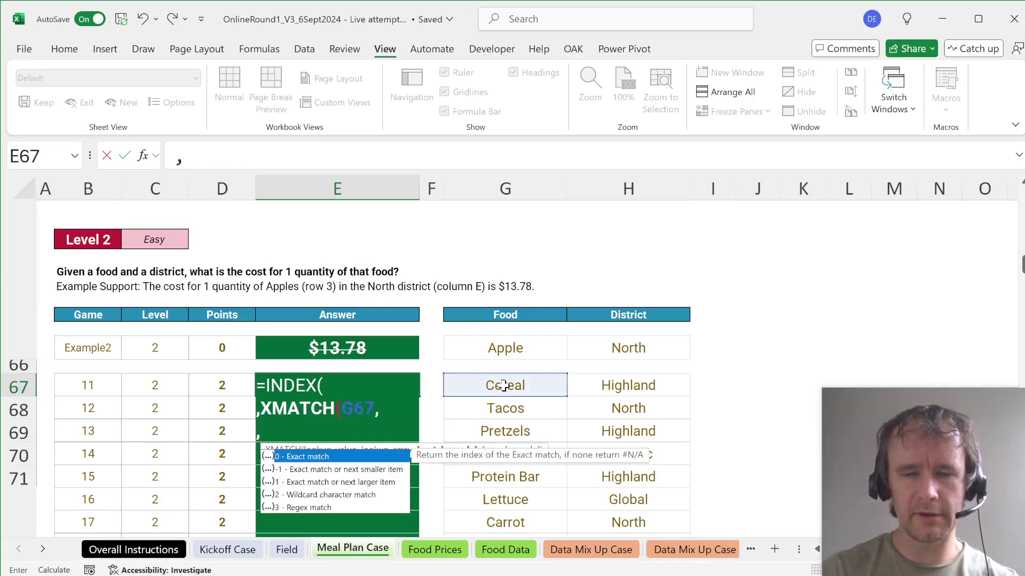
{"action": "type", "text": "xm"}
{"action": "key", "text": "BackSpace"}
{"action": "key", "text": "BackSpace"}
{"action": "type", "text": "0"}
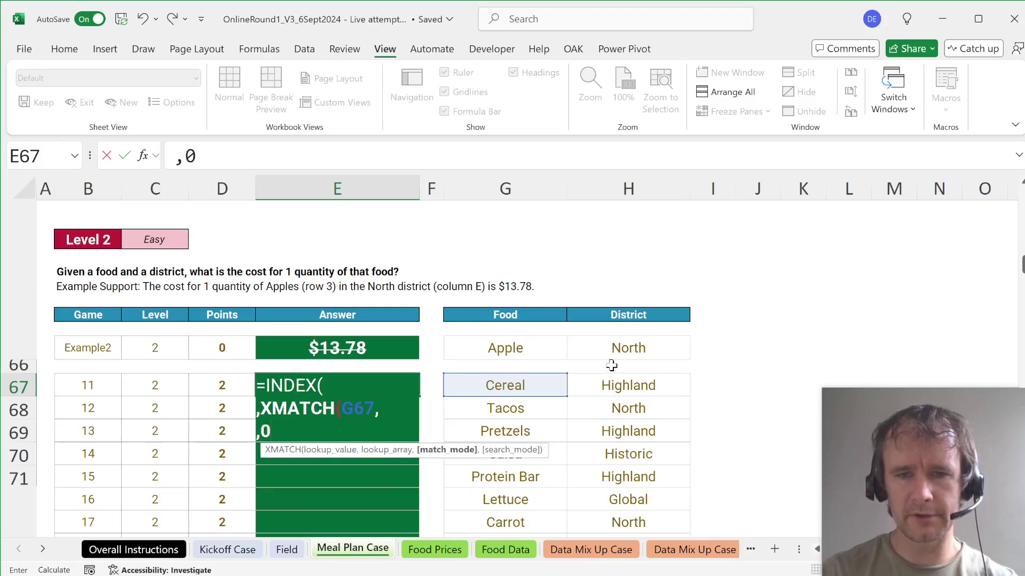
{"action": "key", "text": "BackSpace"}
{"action": "type", "text": "xm"}
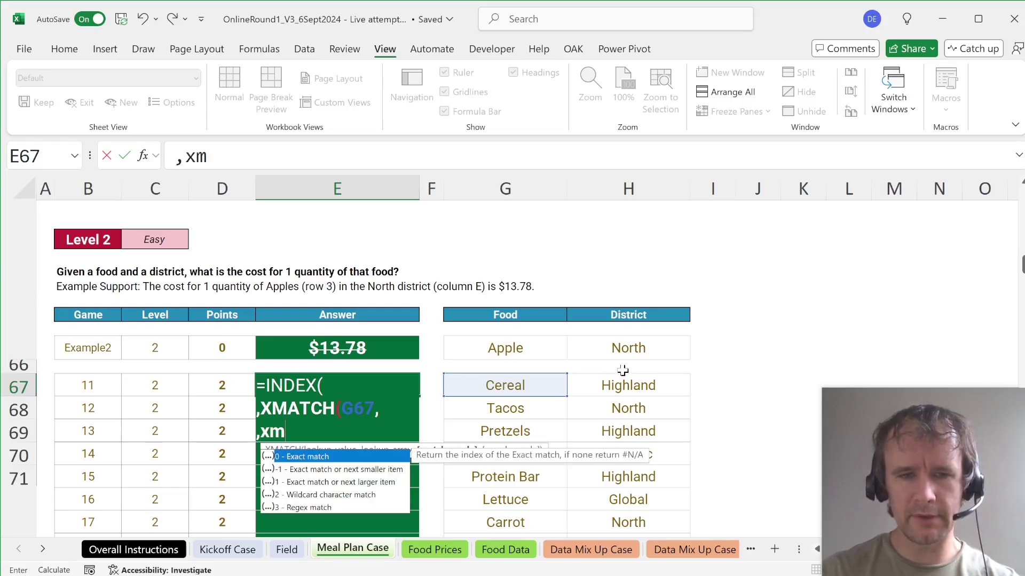
{"action": "key", "text": "BackSpace"}
{"action": "key", "text": "BackSpace"}
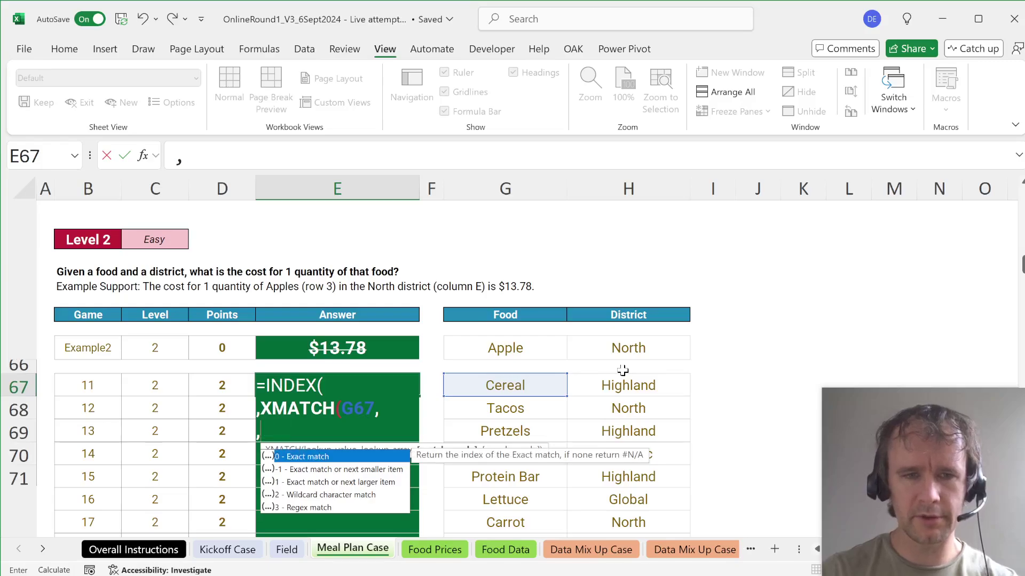
{"action": "key", "text": "BackSpace"}
{"action": "type", "text": "),"}
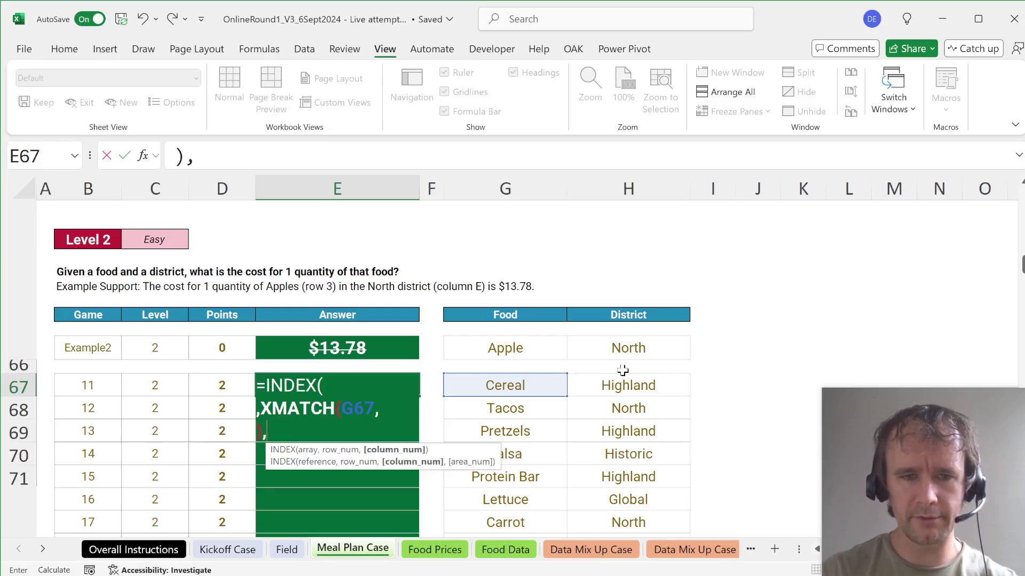
{"action": "type", "text": "xm"}
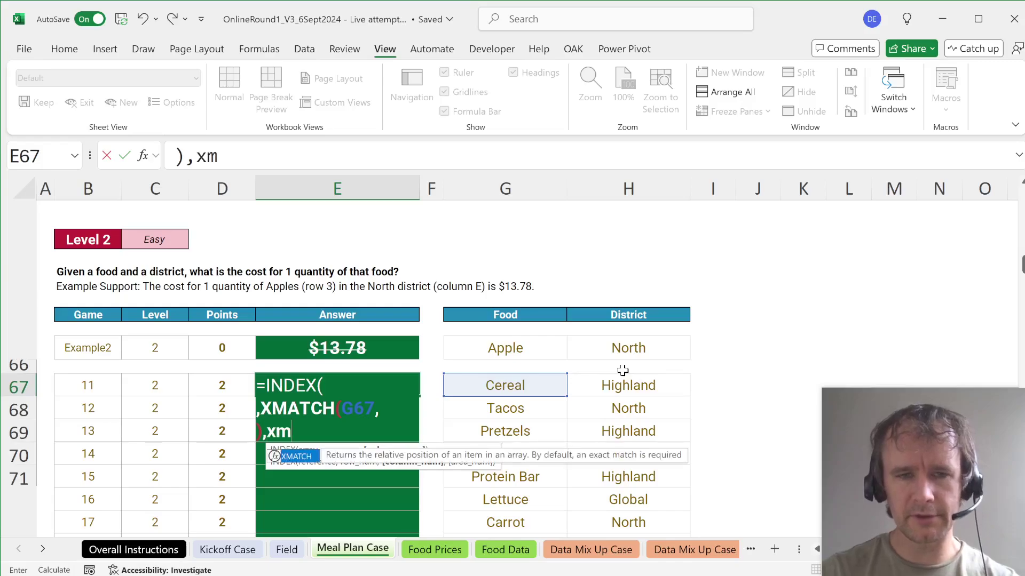
{"action": "key", "text": "Tab"}
{"action": "left_click", "coordinate": [662, 379]}
{"action": "type", "text": ","}
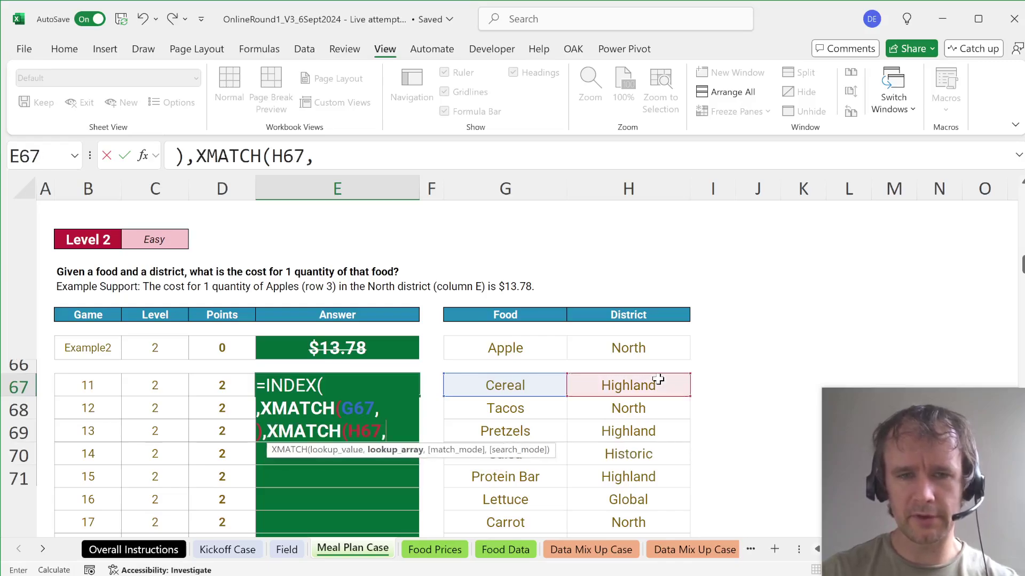
{"action": "key", "text": "ctrl+Page_Down"}
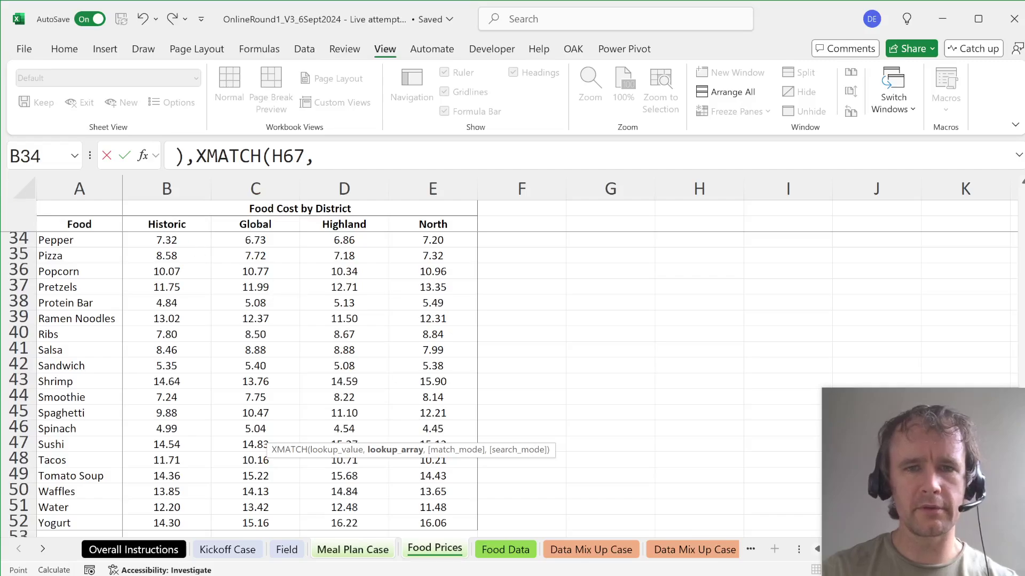
Point the XMATCH ranges at 'Food Prices'!$B$2:$E$2 districts and $A$34:$A$52 foods.
{"action": "left_click_drag", "start_coordinate": [418, 170], "coordinate": [417, 249]}
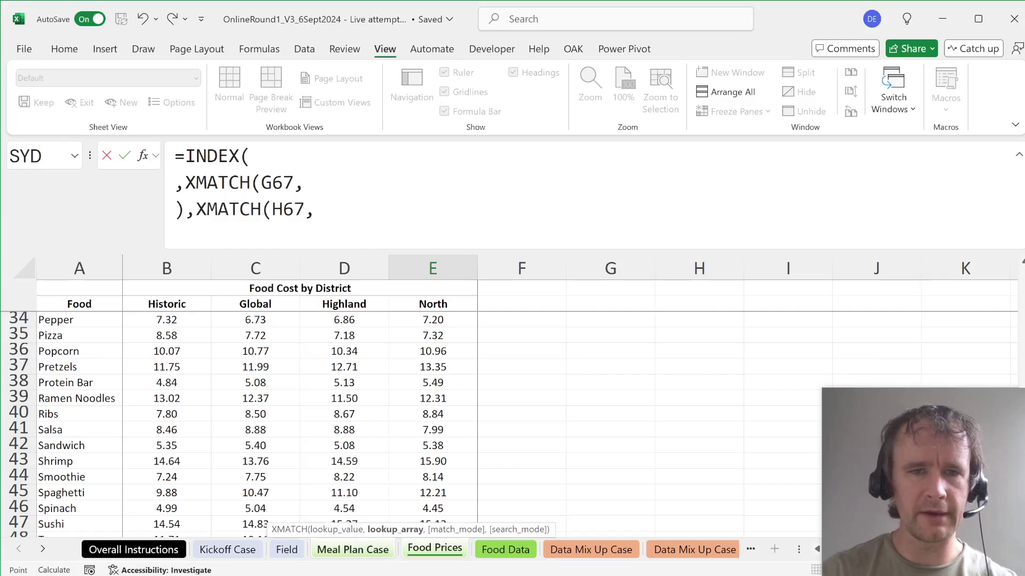
{"action": "left_click", "coordinate": [170, 299]}
{"action": "key", "text": "ctrl+shift+Right"}
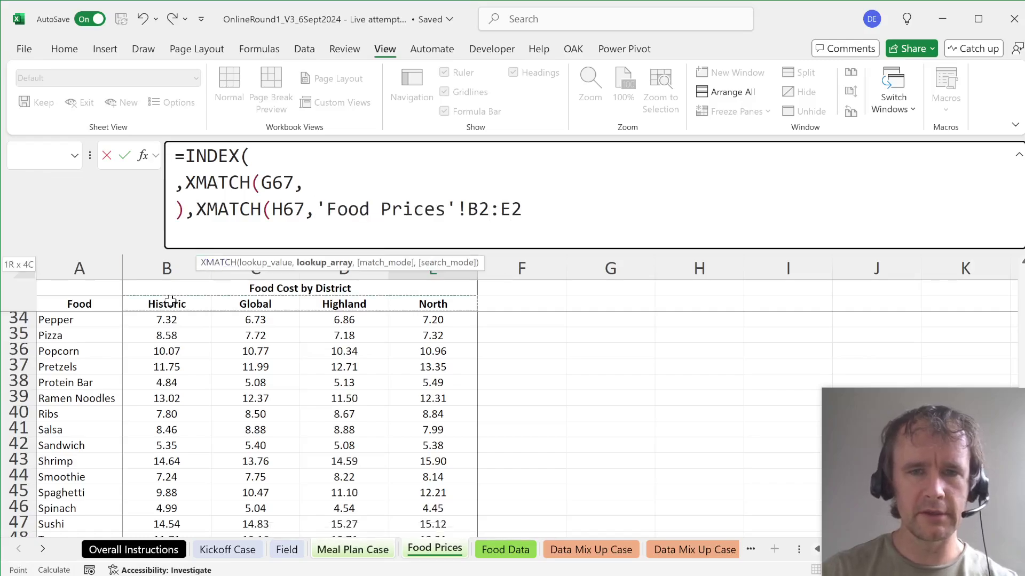
{"action": "key", "text": "F4"}
{"action": "type", "text": "))"}
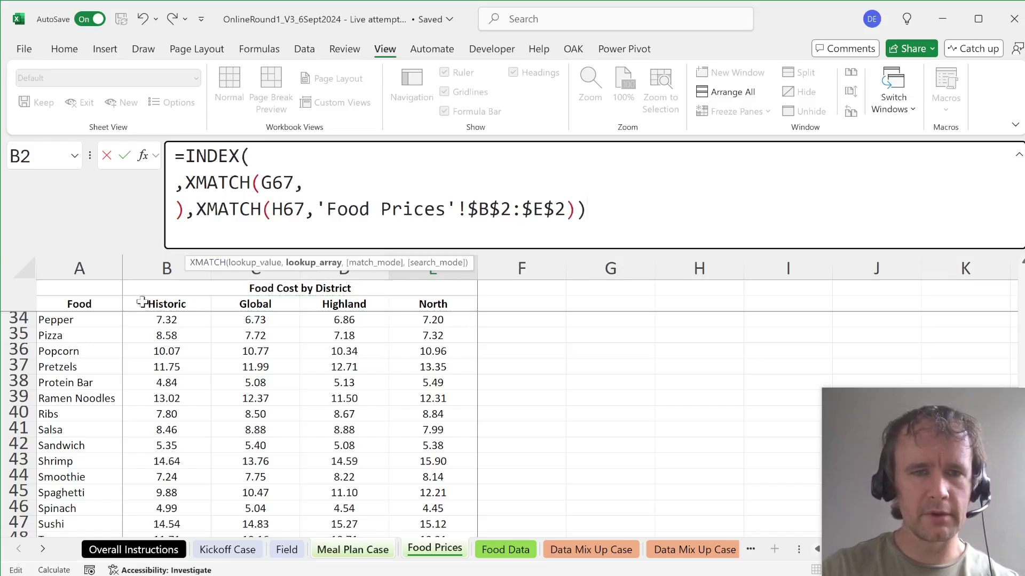
{"action": "left_click", "coordinate": [111, 320]}
{"action": "key", "text": "ctrl+shift+Down"}
{"action": "key", "text": "F4"}
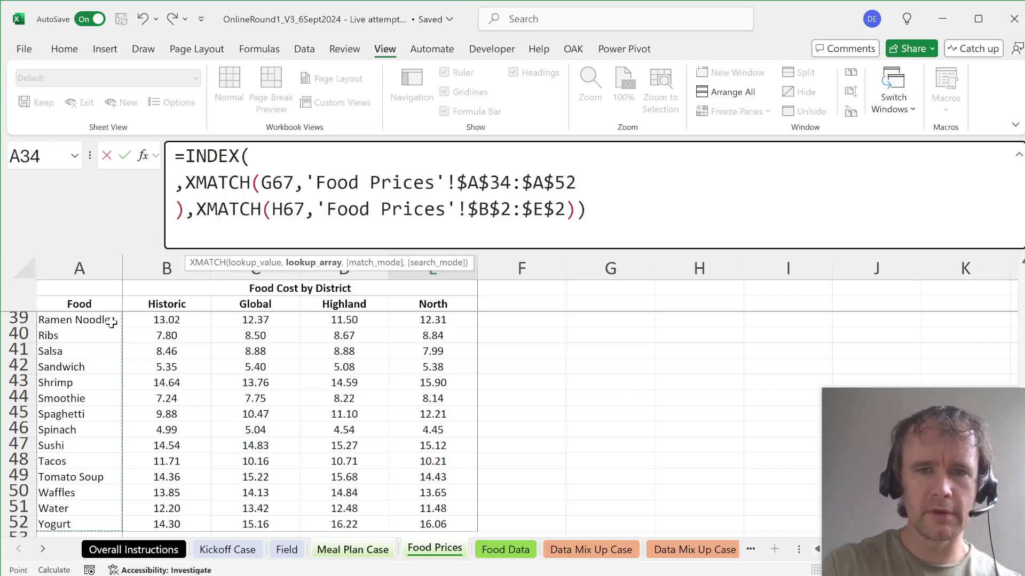
{"action": "key", "text": "Delete"}
Set the INDEX array to 'Food Prices'!$B$3:$E$52 and commit the formula, which returns #N/A.
{"action": "key", "text": "Up"}
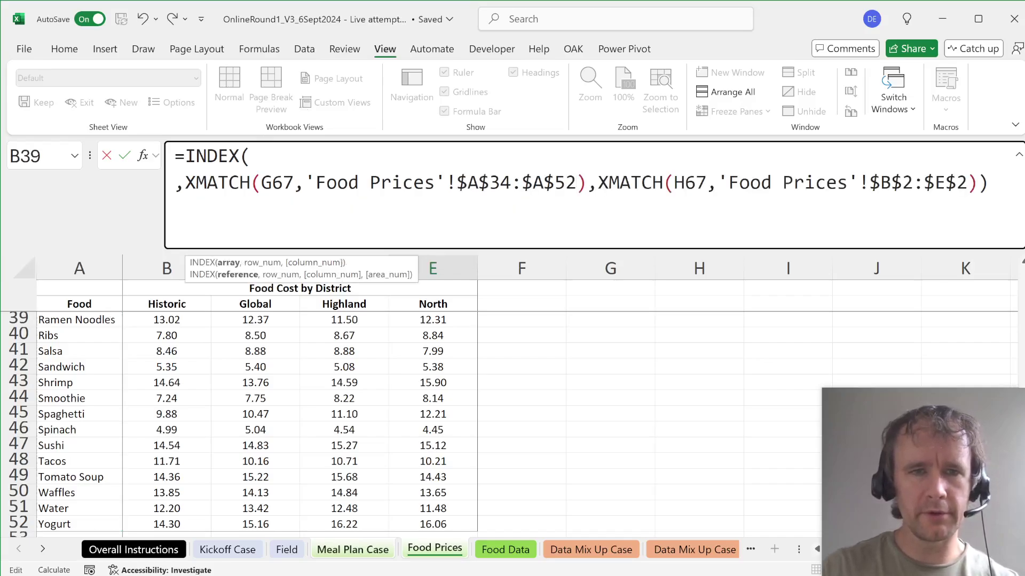
{"action": "left_click", "coordinate": [139, 304]}
{"action": "key", "text": "Down"}
{"action": "key", "text": "ctrl+shift+Right"}
{"action": "key", "text": "ctrl+shift+Down"}
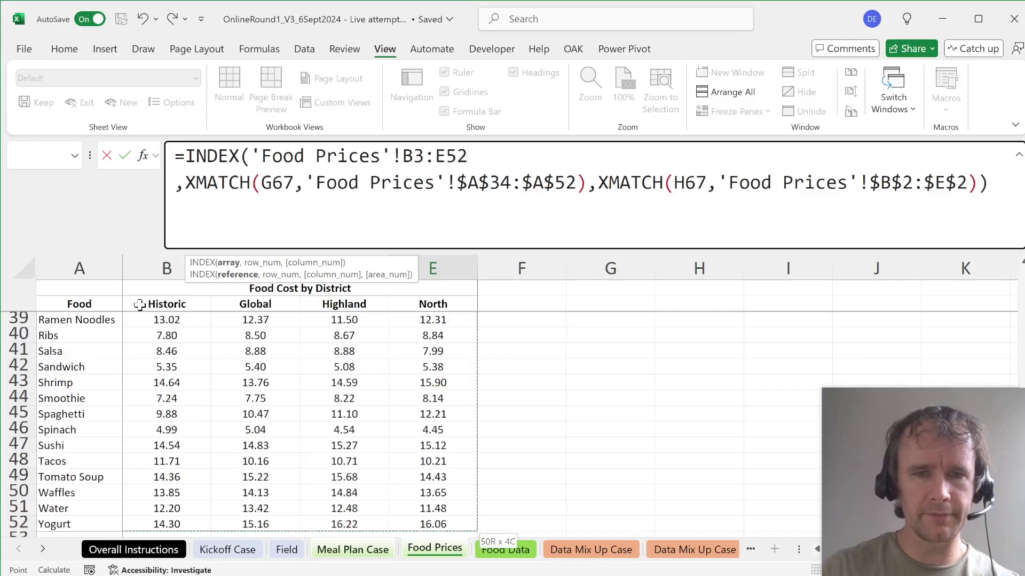
{"action": "key", "text": "F4"}
{"action": "key", "text": "Delete"}
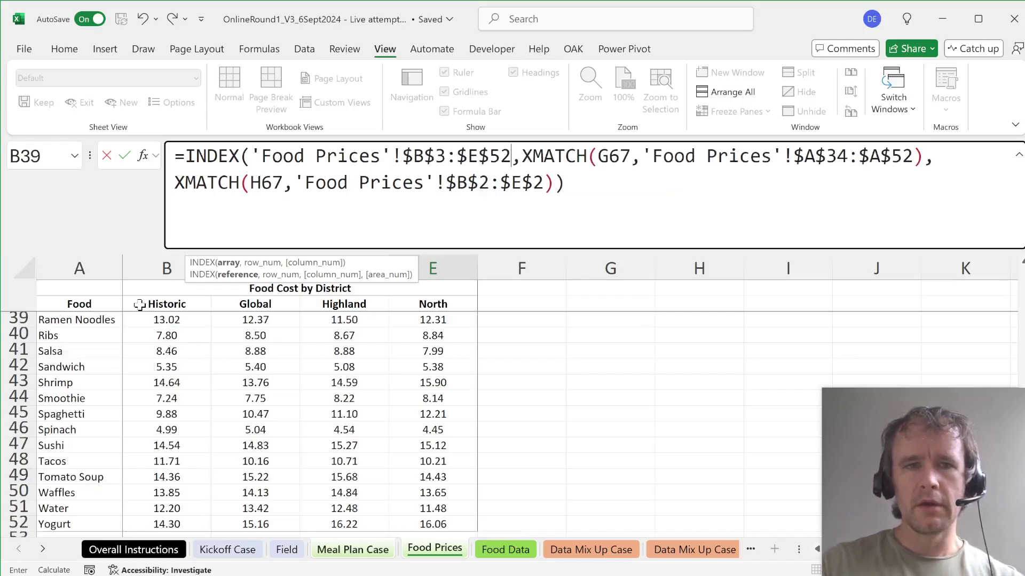
{"action": "key", "text": "Return"}
Correct E67's food range from $A$34 to $A$3 so Cereal in Highland returns $5.70.
{"action": "key", "text": "Up"}
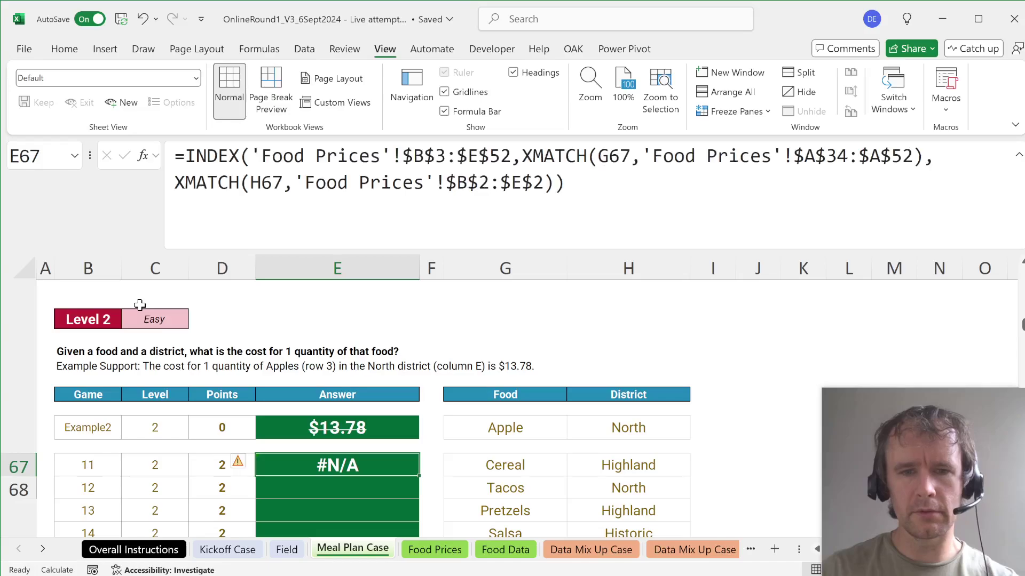
{"action": "key", "text": "Right"}
{"action": "key", "text": "Left"}
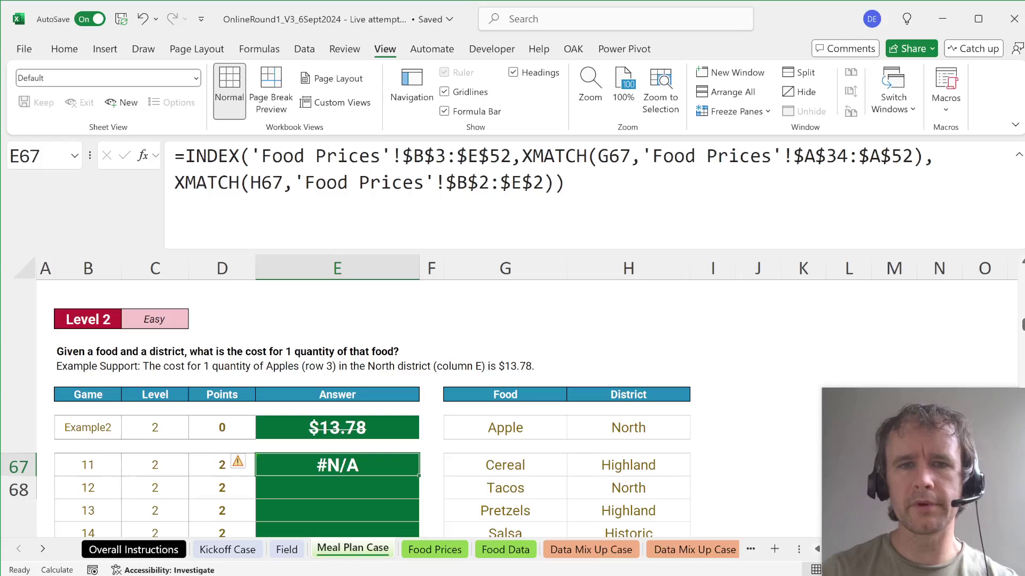
{"action": "left_click", "coordinate": [848, 156]}
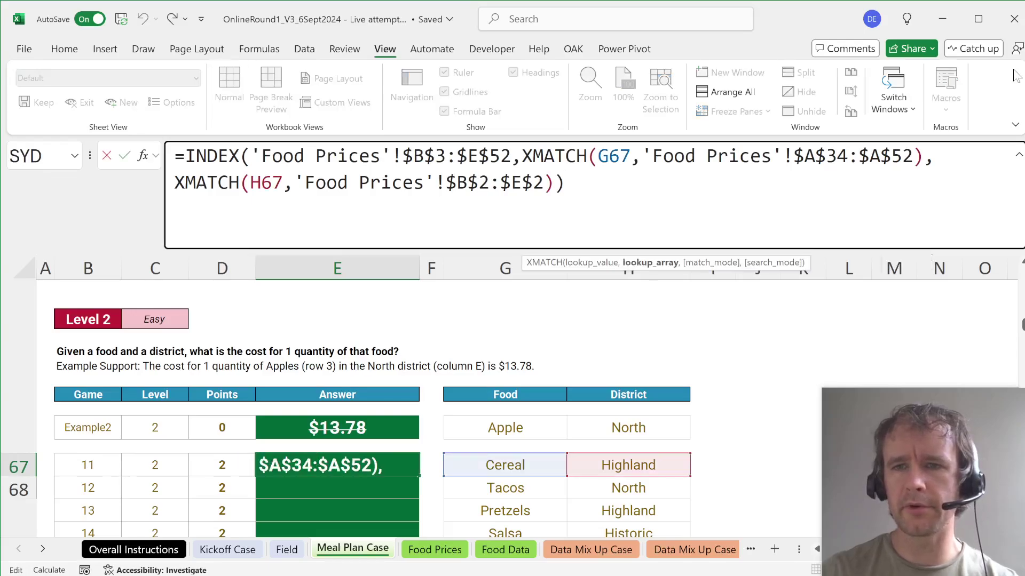
{"action": "key", "text": "BackSpace"}
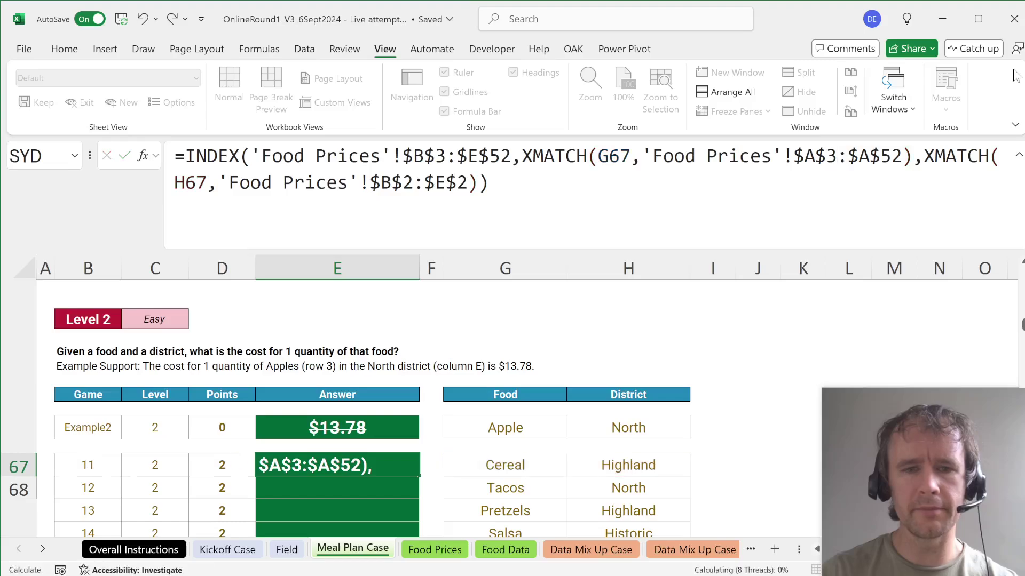
{"action": "key", "text": "Return"}
Copy E67's formula into the example answer and the remaining Level 2 answers.
{"action": "key", "text": "Up"}
{"action": "key", "text": "ctrl+c"}
{"action": "key", "text": "Up"}
{"action": "key", "text": "Up"}
{"action": "key", "text": "ctrl+v"}
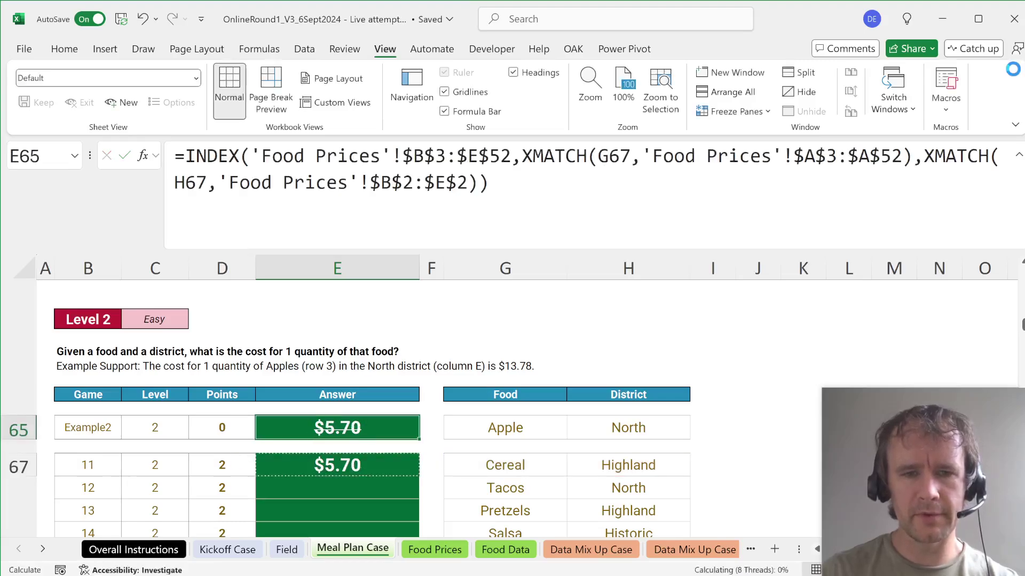
{"action": "key", "text": "Down"}
{"action": "key", "text": "Down"}
{"action": "key", "text": "Left"}
{"action": "key", "text": "ctrl+Down"}
{"action": "key", "text": "Right"}
{"action": "key", "text": "ctrl+shift+Up"}
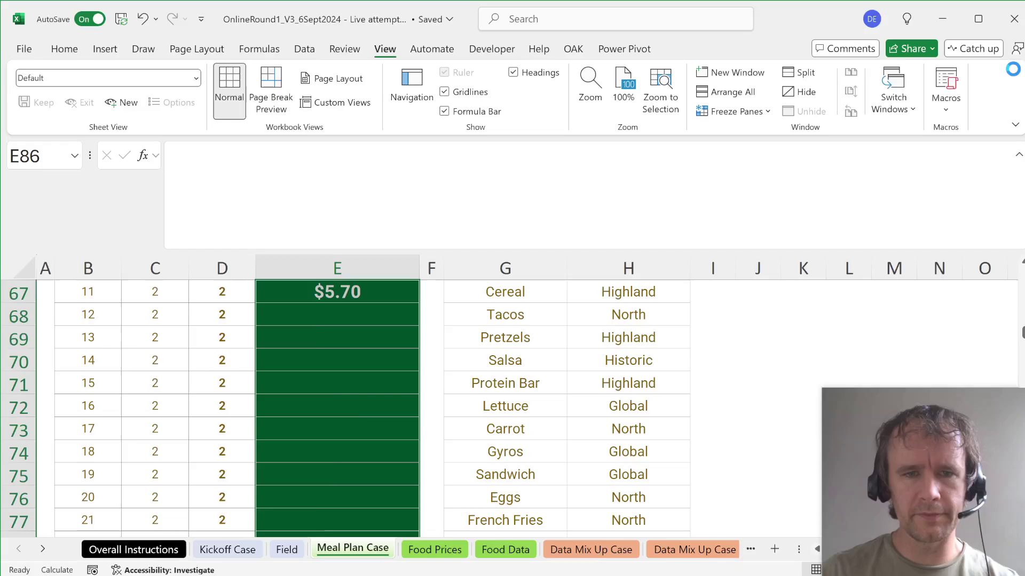
Name the Food Prices food list A3:A52 'food'.
{"action": "key", "text": "ctrl+v"}
{"action": "key", "text": "ctrl+Up"}
{"action": "key", "text": "ctrl+Page_Down"}
{"action": "key", "text": "Left"}
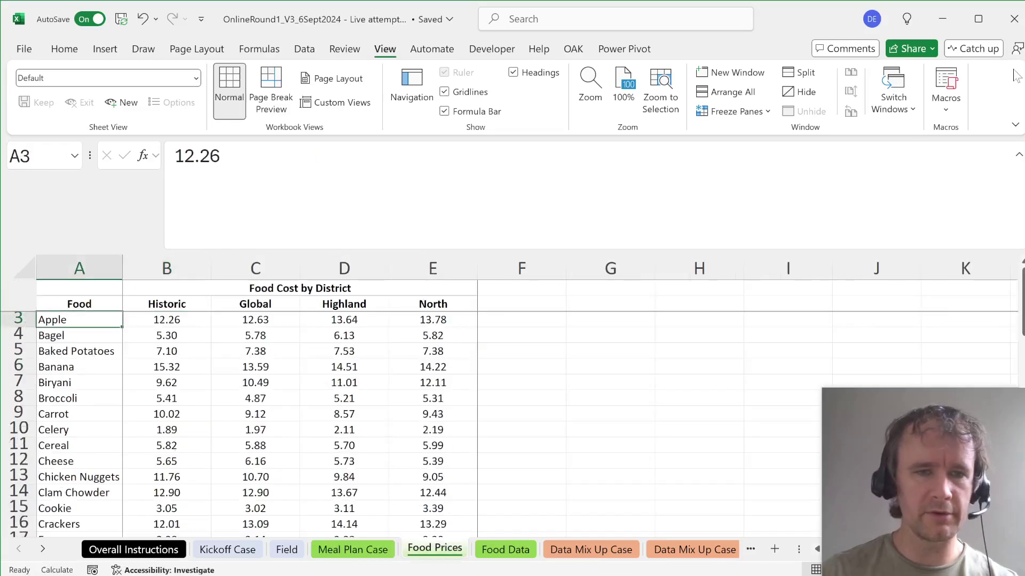
{"action": "key", "text": "ctrl+shift+Down"}
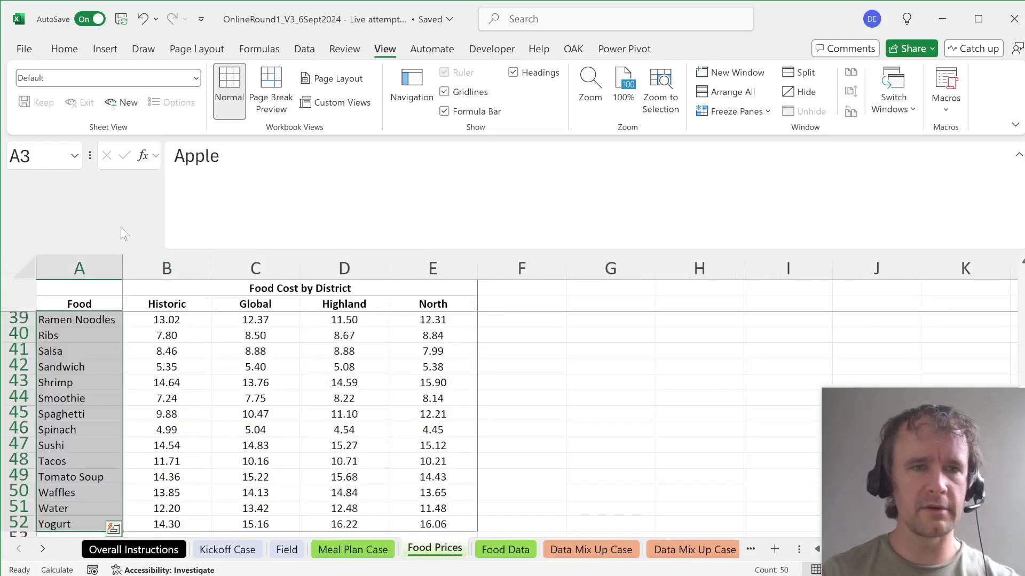
{"action": "left_click", "coordinate": [43, 155]}
{"action": "type", "text": "food"}
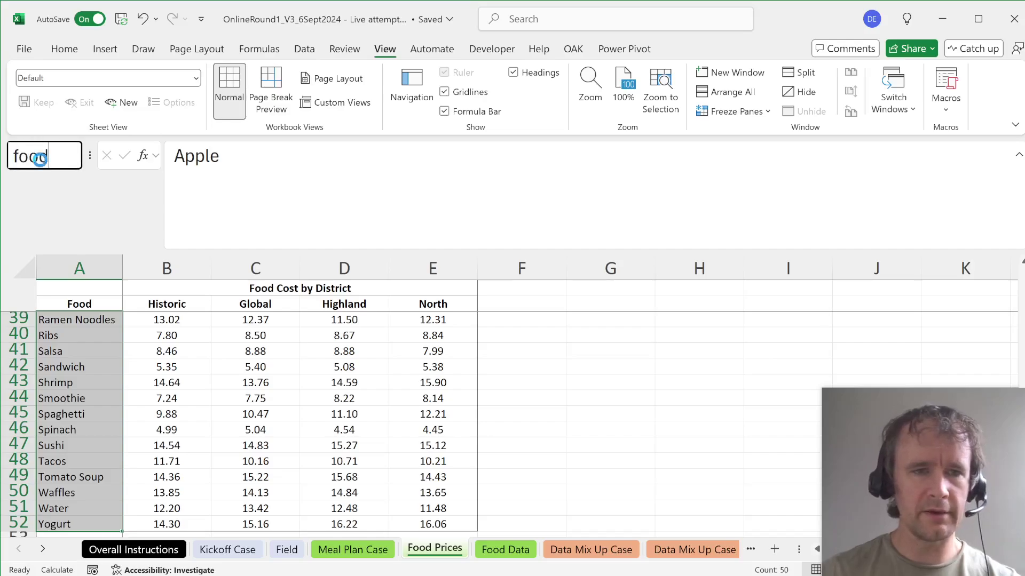
{"action": "key", "text": "Return"}
Name the district headers B2:E2 'district'.
{"action": "key", "text": "Up"}
{"action": "key", "text": "Right"}
{"action": "key", "text": "ctrl+shift+Right"}
{"action": "left_click", "coordinate": [43, 156]}
{"action": "type", "text": "di"}
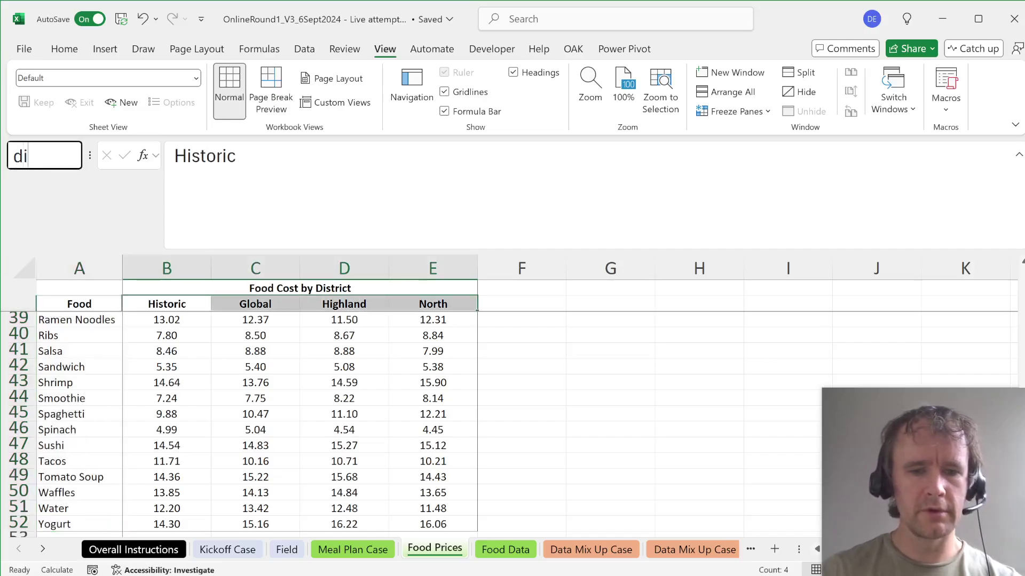
{"action": "type", "text": "strict"}
{"action": "key", "text": "Return"}
Name the price grid B3:E52 'foodPr'.
{"action": "key", "text": "Down"}
{"action": "key", "text": "ctrl+shift+Down"}
{"action": "key", "text": "ctrl+shift+Right"}
{"action": "left_click", "coordinate": [42, 156]}
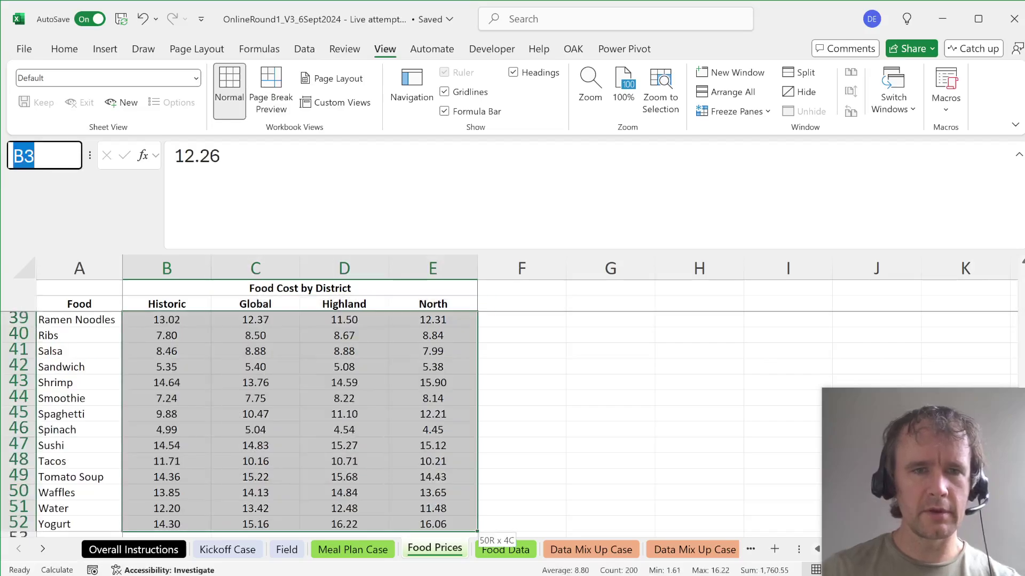
{"action": "type", "text": "foodp"}
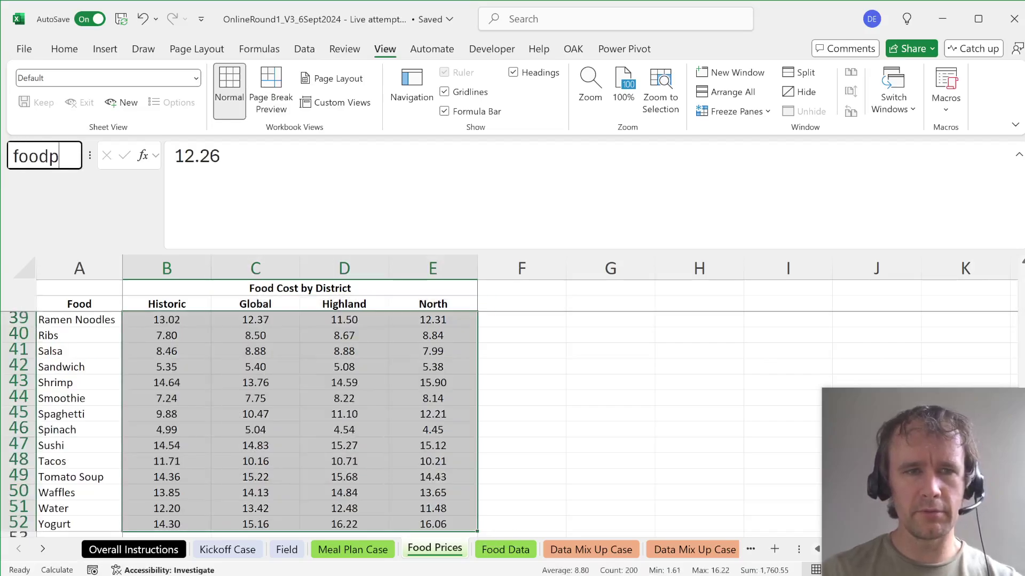
{"action": "key", "text": "BackSpace"}
{"action": "type", "text": "Pr"}
{"action": "key", "text": "Return"}
{"action": "key", "text": "ctrl+Page_Up"}
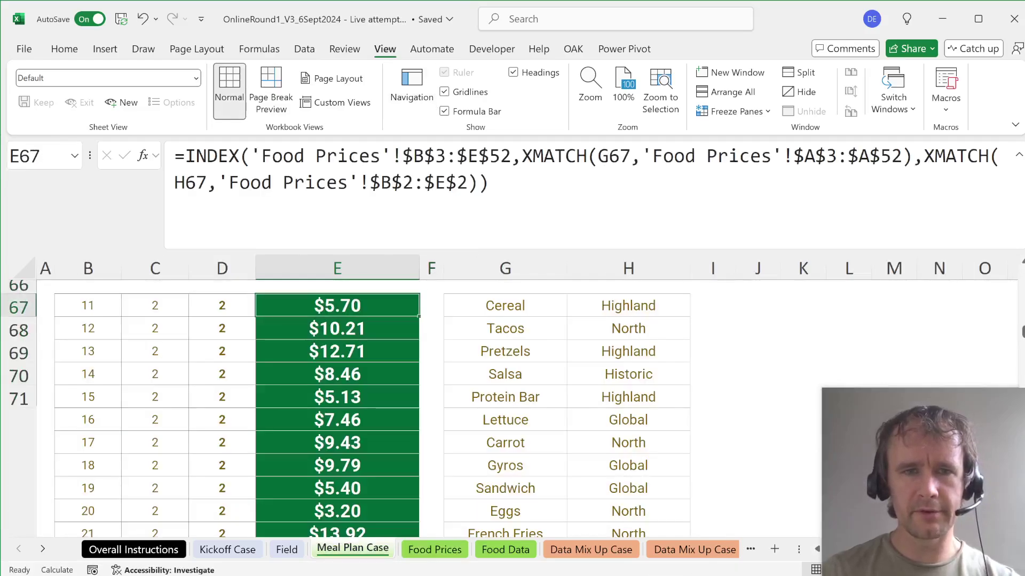
Replace E67's three sheet ranges with foodPr, food and dist across all Level 2 answers.
{"action": "left_click_drag", "start_coordinate": [251, 156], "coordinate": [511, 156]}
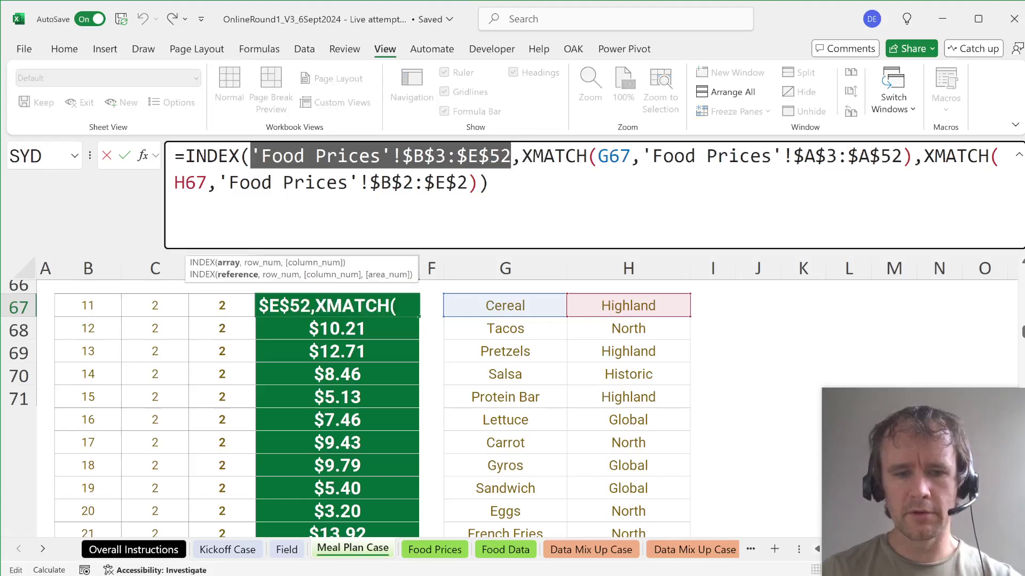
{"action": "type", "text": "foodp"}
{"action": "key", "text": "Tab"}
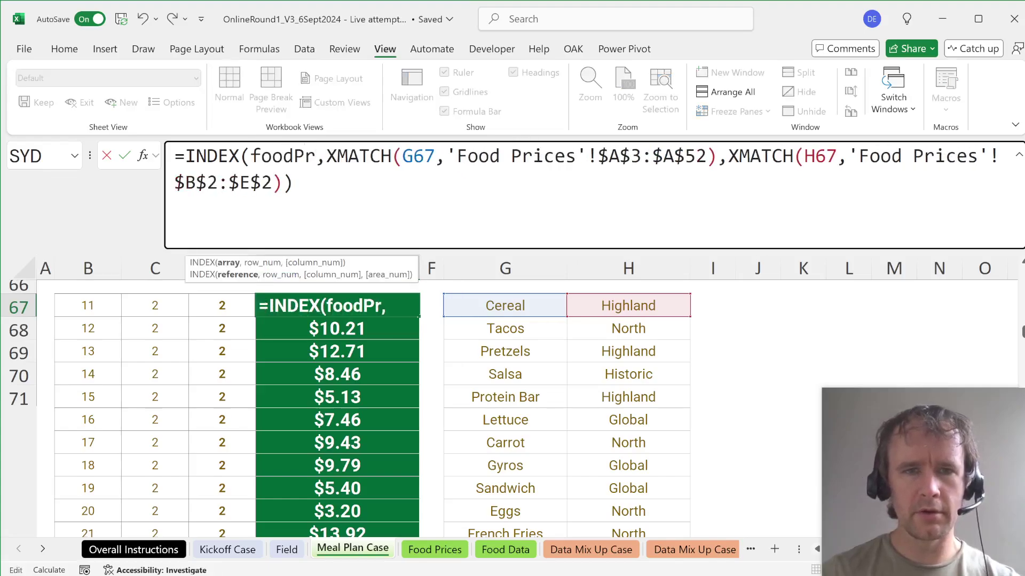
{"action": "left_click", "coordinate": [446, 155]}
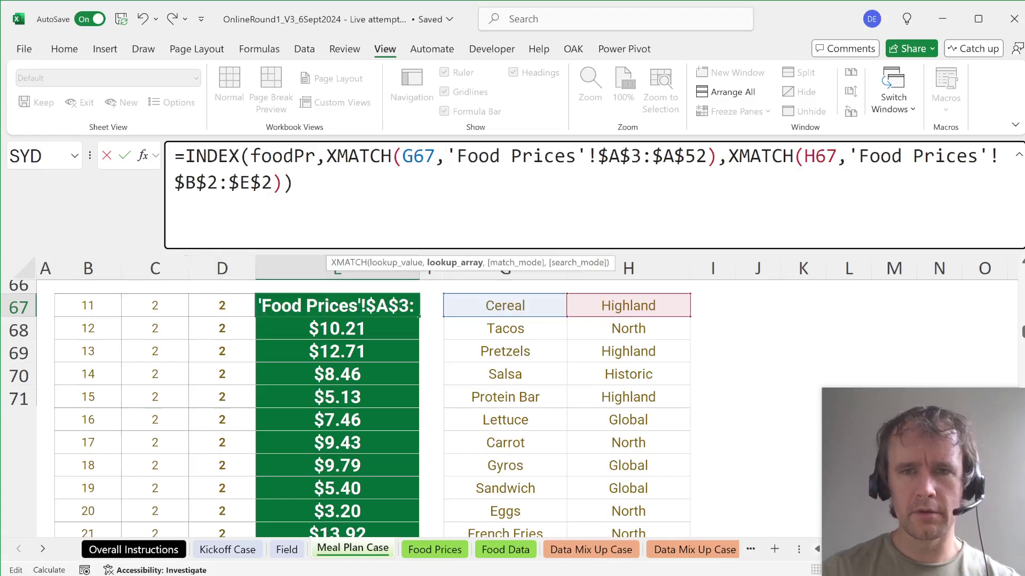
{"action": "left_click_drag", "start_coordinate": [447, 156], "coordinate": [708, 156]}
{"action": "type", "text": "food"}
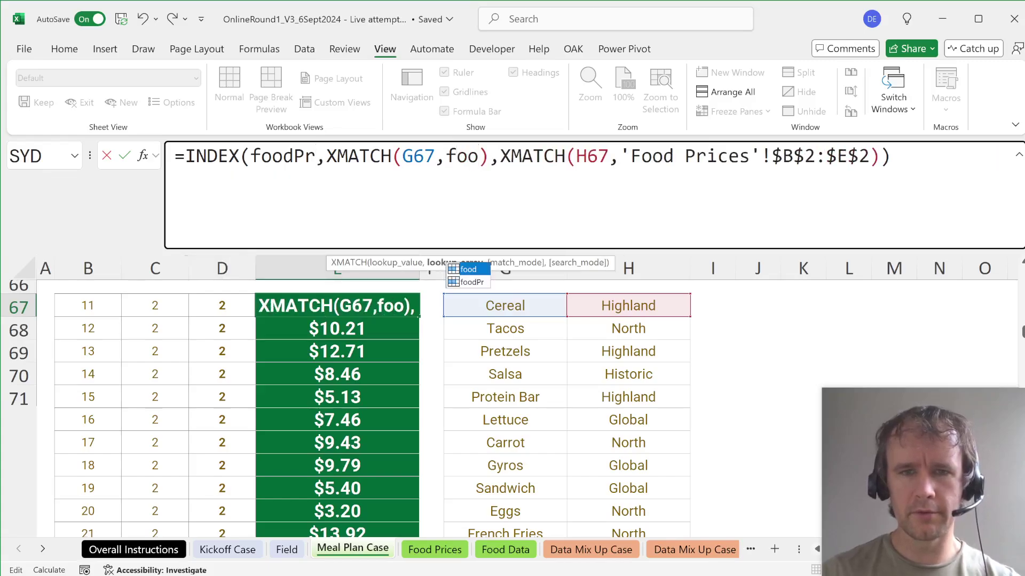
{"action": "left_click", "coordinate": [631, 156]}
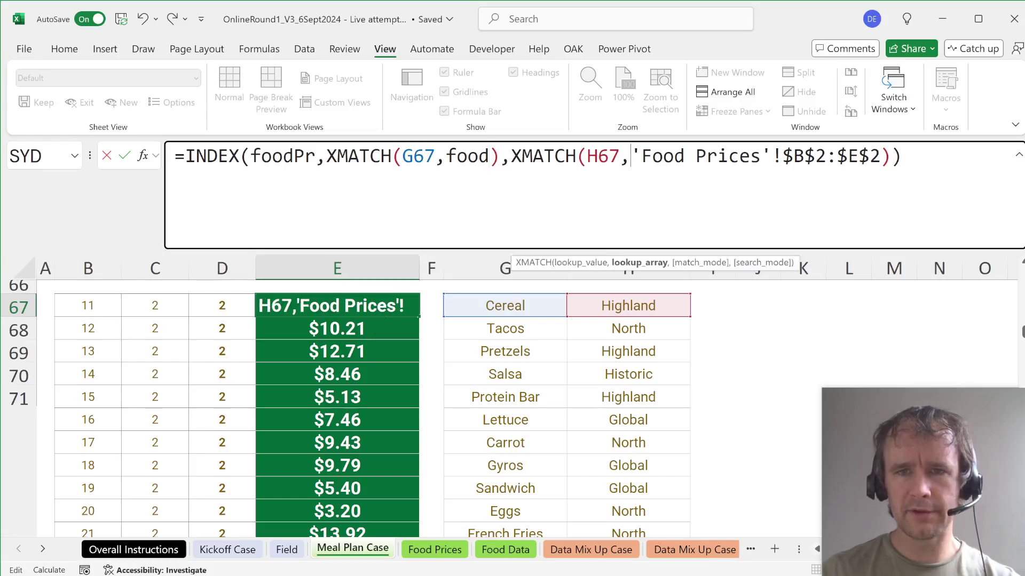
{"action": "left_click_drag", "start_coordinate": [631, 156], "coordinate": [880, 156]}
{"action": "type", "text": "dis"}
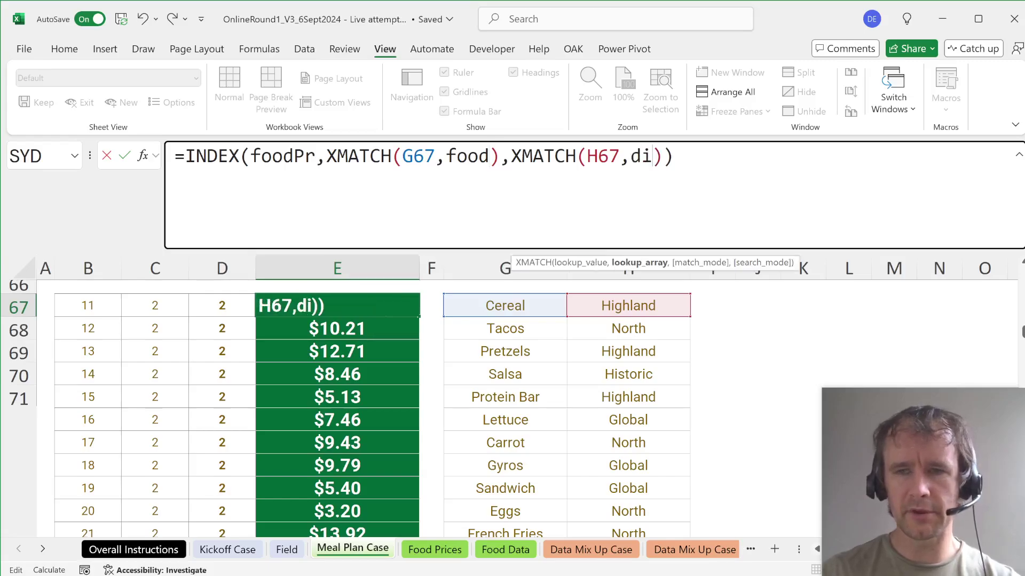
{"action": "type", "text": "t"}
{"action": "key", "text": "ctrl+Return"}
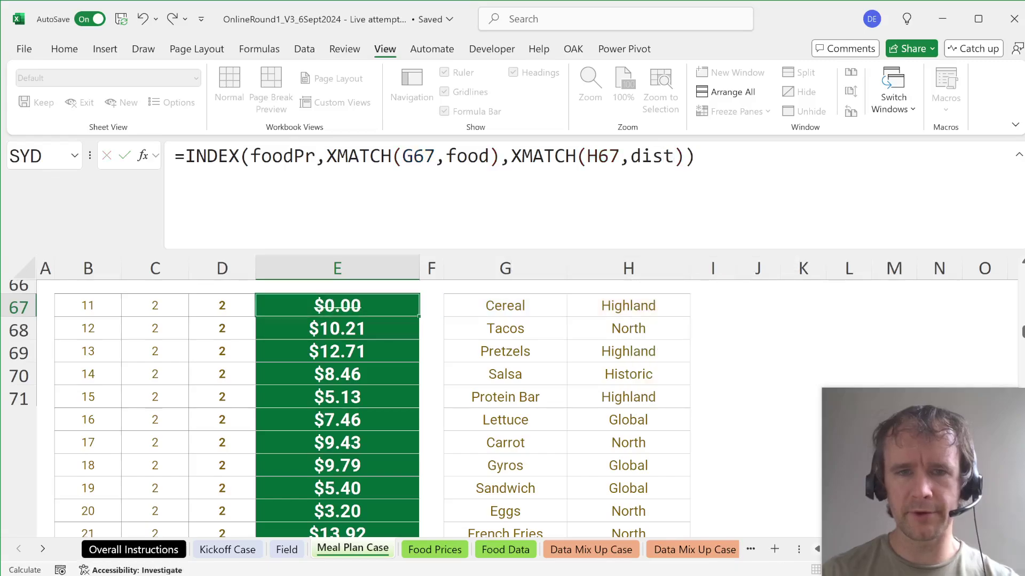
{"action": "scroll", "coordinate": [237, 408], "scroll_direction": "down", "scroll_amount": 3}
Locate the Level 3 answer cells, then select the Food Data orders A1:E1001.
{"action": "key", "text": "ctrl+Down"}
{"action": "key", "text": "ctrl+Down"}
{"action": "key", "text": "Down"}
{"action": "key", "text": "Down"}
{"action": "key", "text": "Down"}
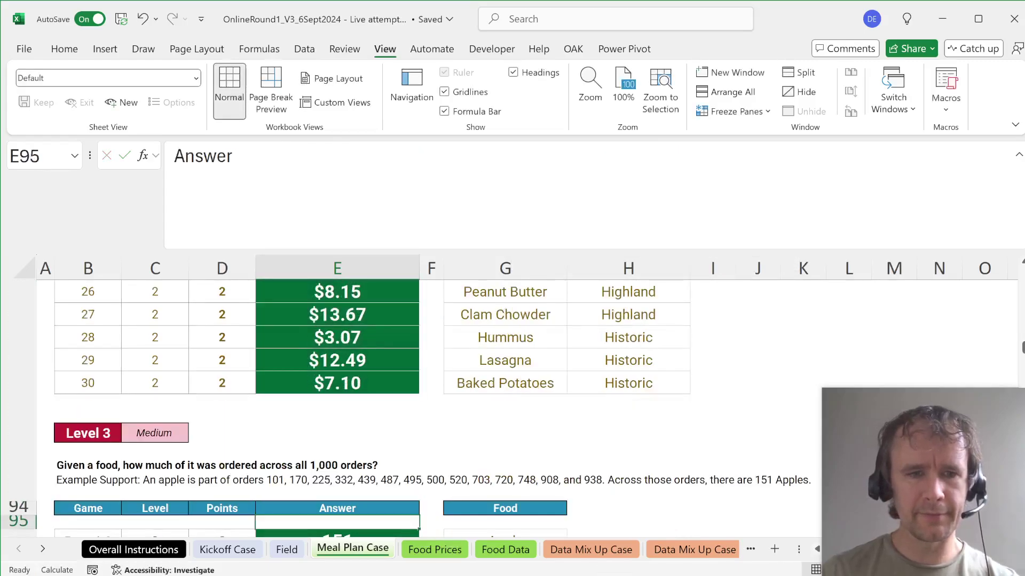
{"action": "key", "text": "Down"}
{"action": "key", "text": "Down"}
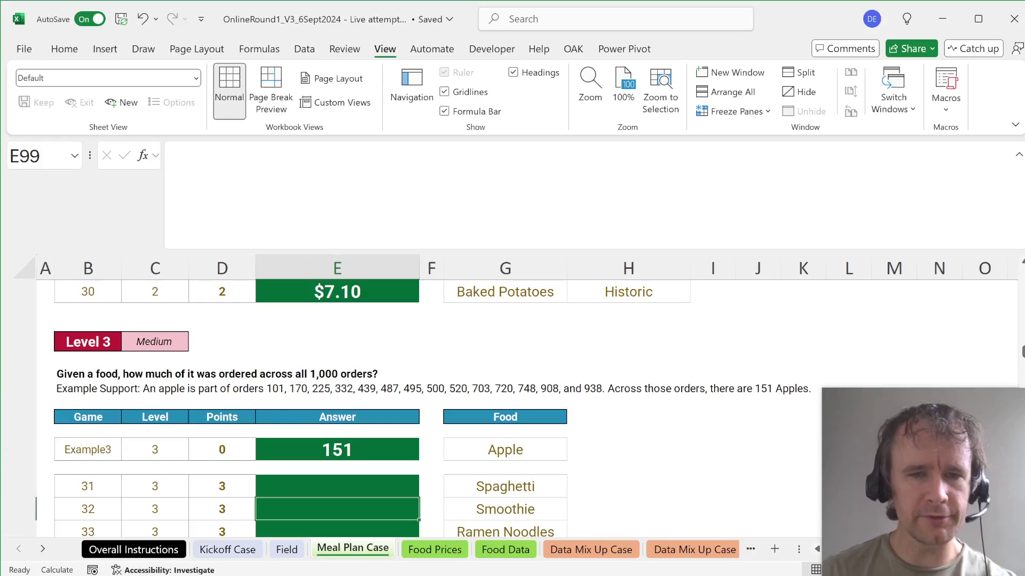
{"action": "key", "text": "Down"}
{"action": "key", "text": "Up"}
{"action": "key", "text": "Up"}
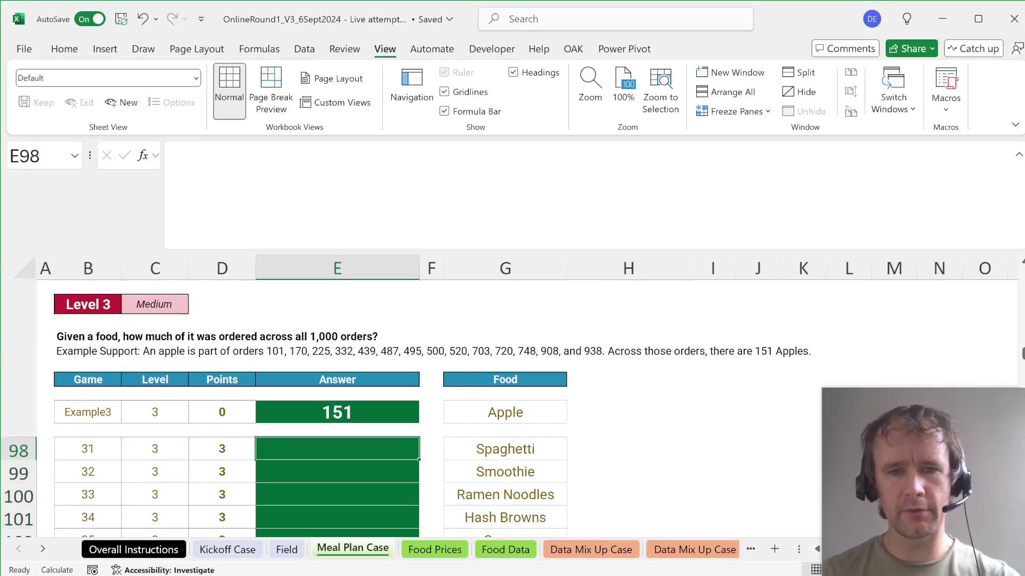
{"action": "key", "text": "ctrl+Page_Down"}
{"action": "key", "text": "ctrl+Page_Down"}
{"action": "key", "text": "Right"}
{"action": "key", "text": "Right"}
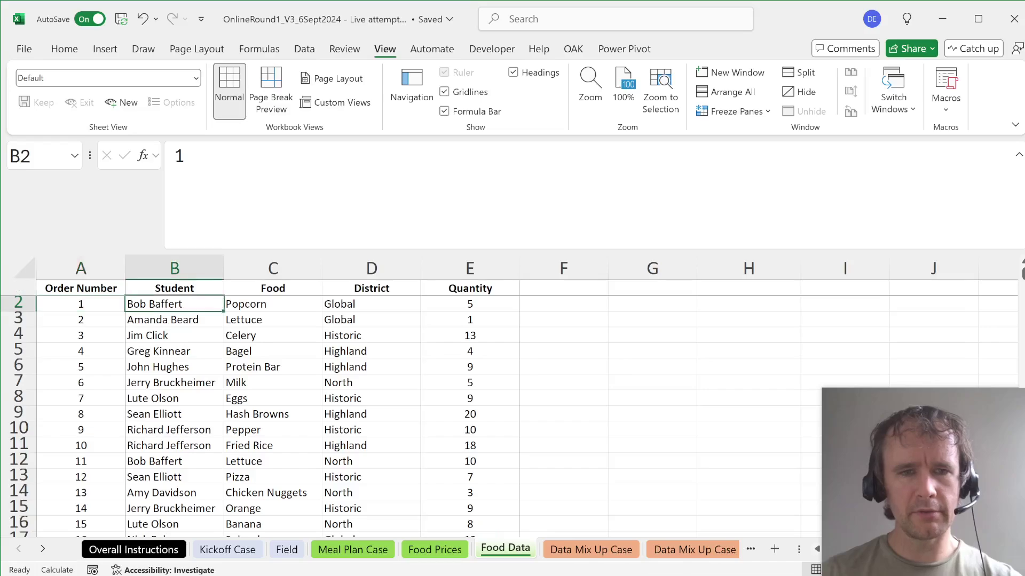
{"action": "key", "text": "Right"}
{"action": "key", "text": "Right"}
{"action": "key", "text": "ctrl+shift+Down"}
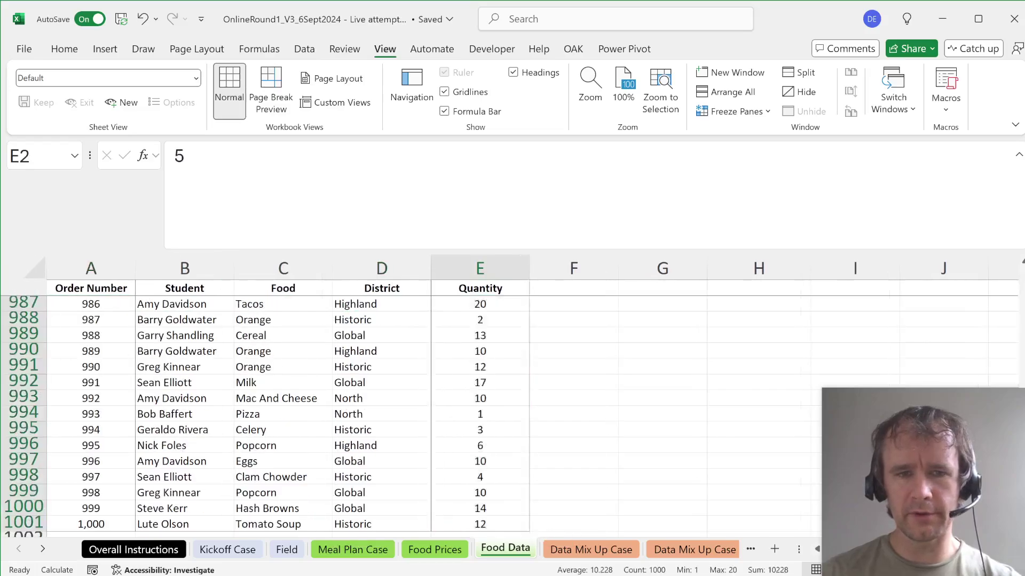
{"action": "key", "text": "ctrl+Page_Up"}
{"action": "key", "text": "ctrl+Page_Down"}
{"action": "key", "text": "shift+Left"}
{"action": "key", "text": "shift+Left"}
{"action": "key", "text": "shift+Left"}
{"action": "key", "text": "shift+Left"}
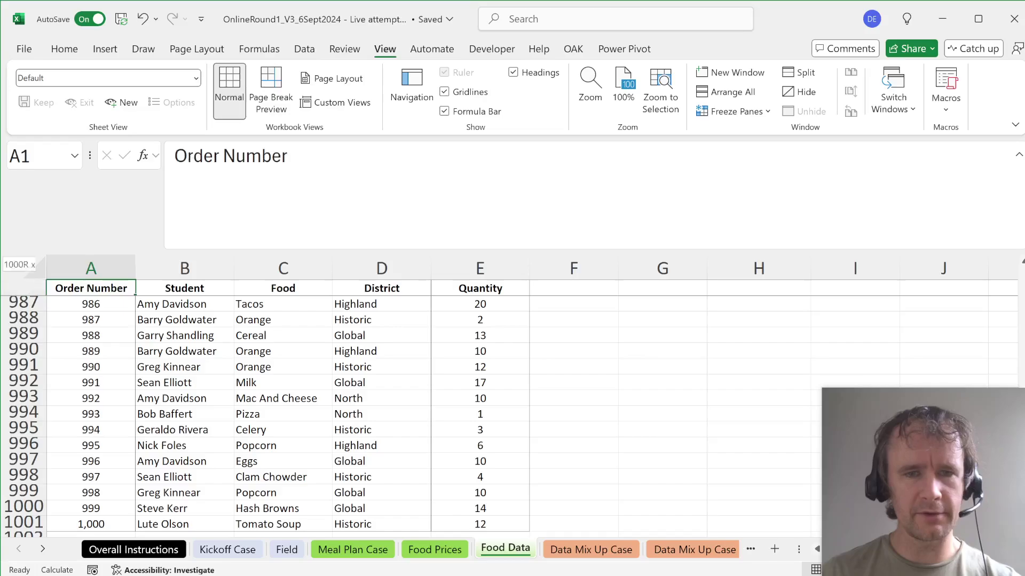
Format the orders as a Medium-style table with headers and name it ord.
{"action": "key", "text": "alt+h"}
{"action": "key", "text": "t"}
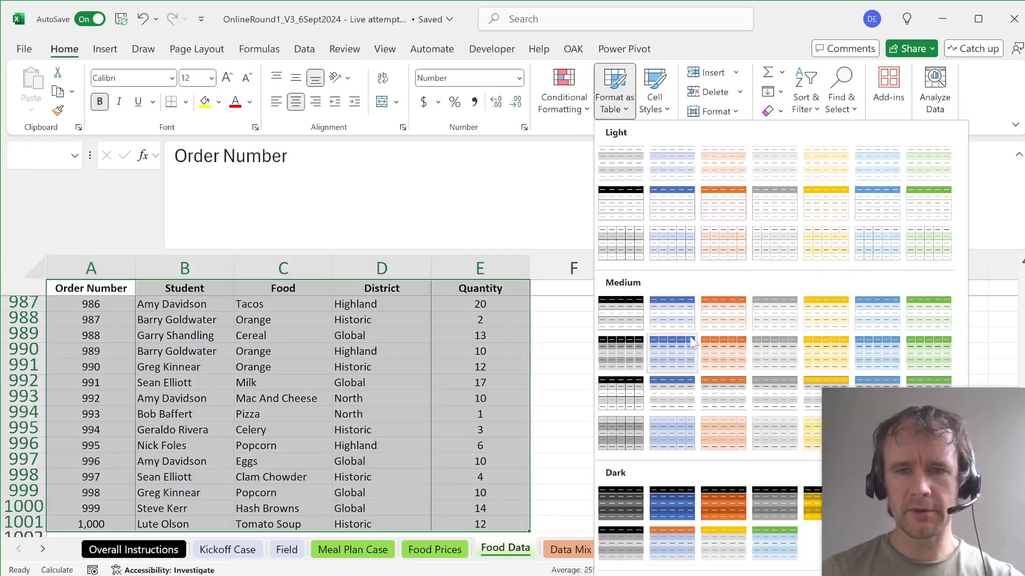
{"action": "left_click", "coordinate": [672, 323]}
{"action": "left_click", "coordinate": [404, 460]}
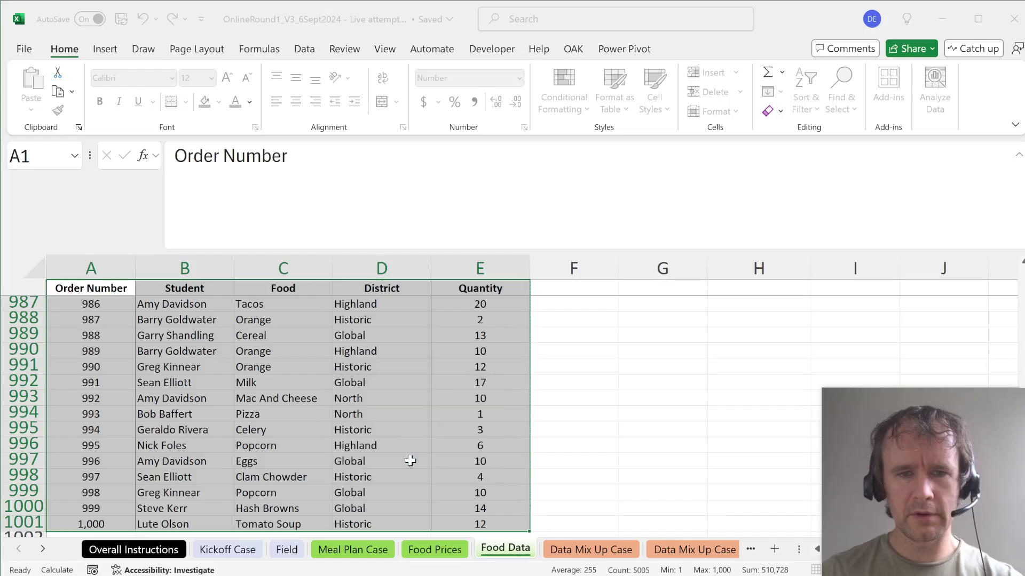
{"action": "left_click", "coordinate": [52, 91]}
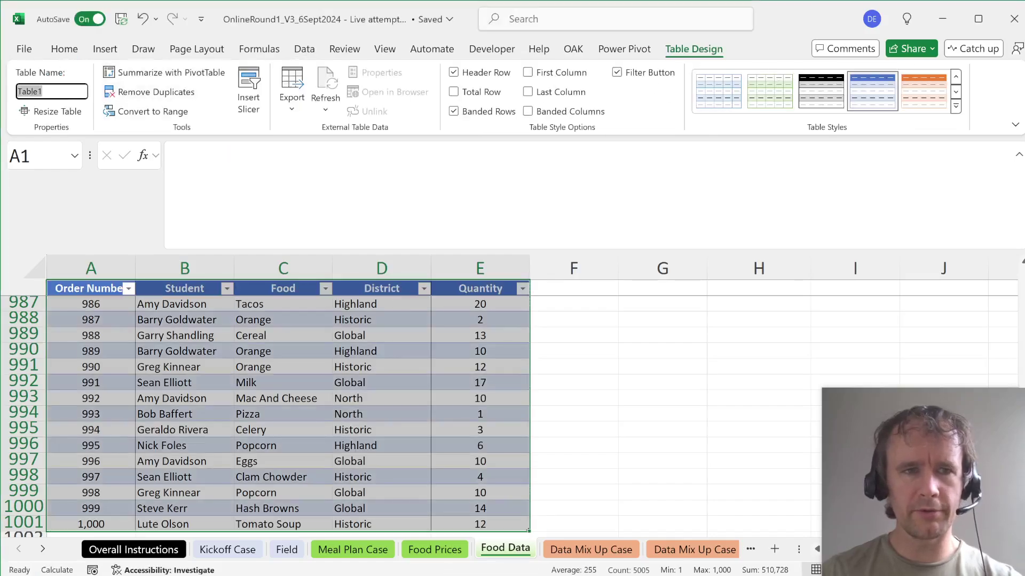
{"action": "type", "text": "ord"}
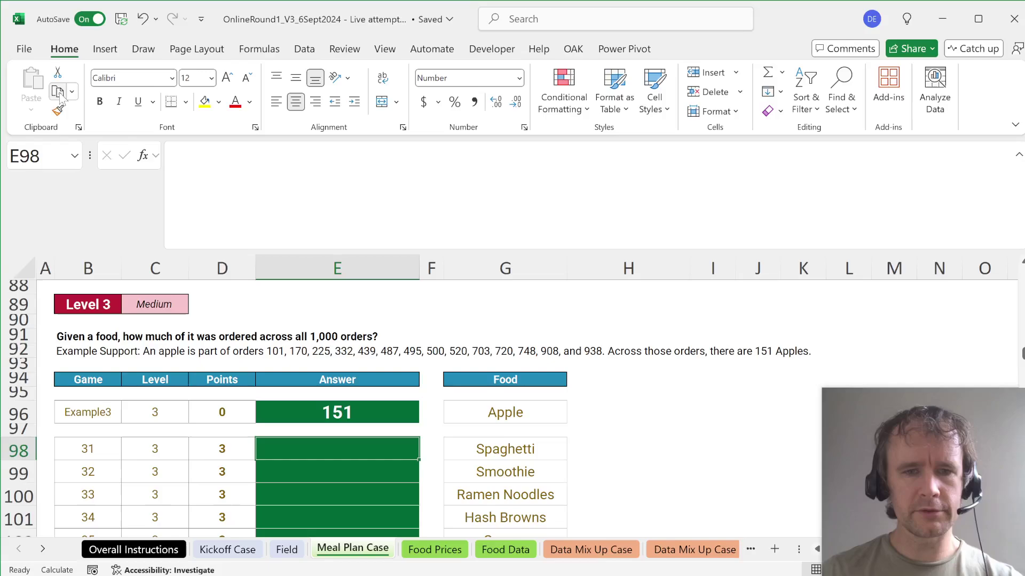
Enter =COUNTIFS(ord[Quantity],ord[Food],G98) in E98; it fails with a too-few-arguments error.
{"action": "type", "text": "=countifs"}
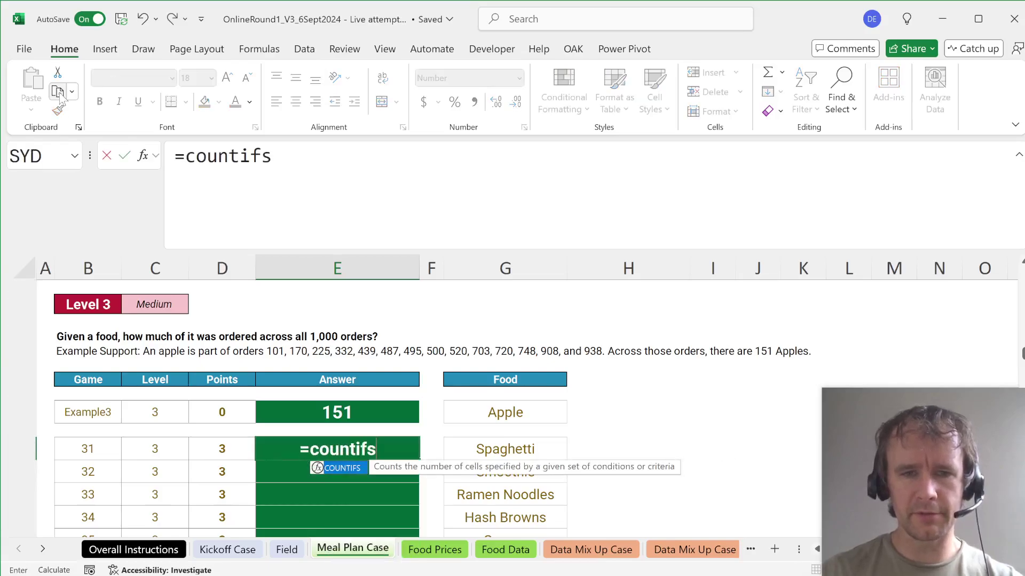
{"action": "key", "text": "Tab"}
{"action": "type", "text": "ord["}
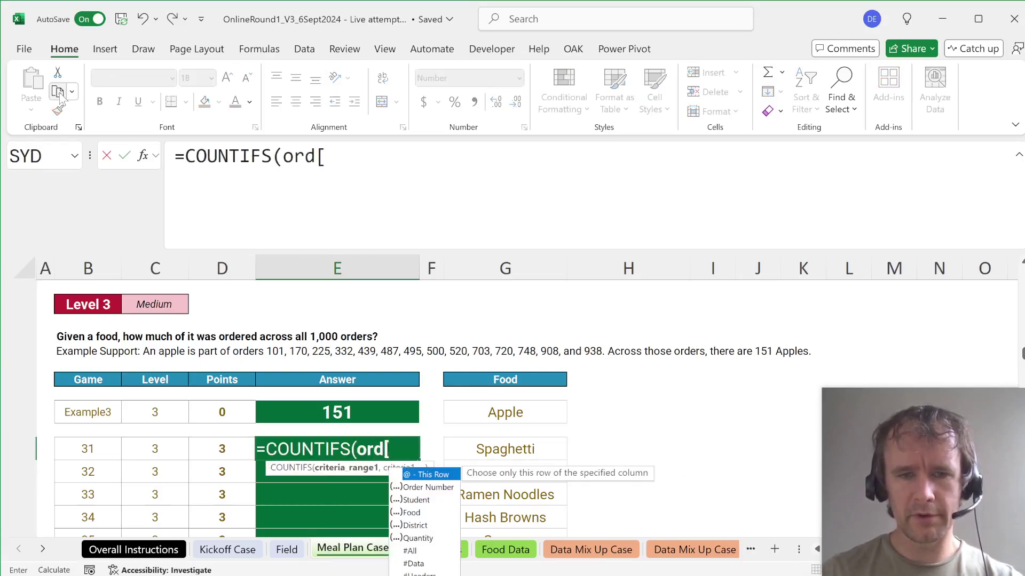
{"action": "key", "text": "Down"}
{"action": "key", "text": "Down"}
{"action": "key", "text": "Down"}
{"action": "key", "text": "Down"}
{"action": "key", "text": "Down"}
{"action": "key", "text": "Tab"}
{"action": "type", "text": "],"}
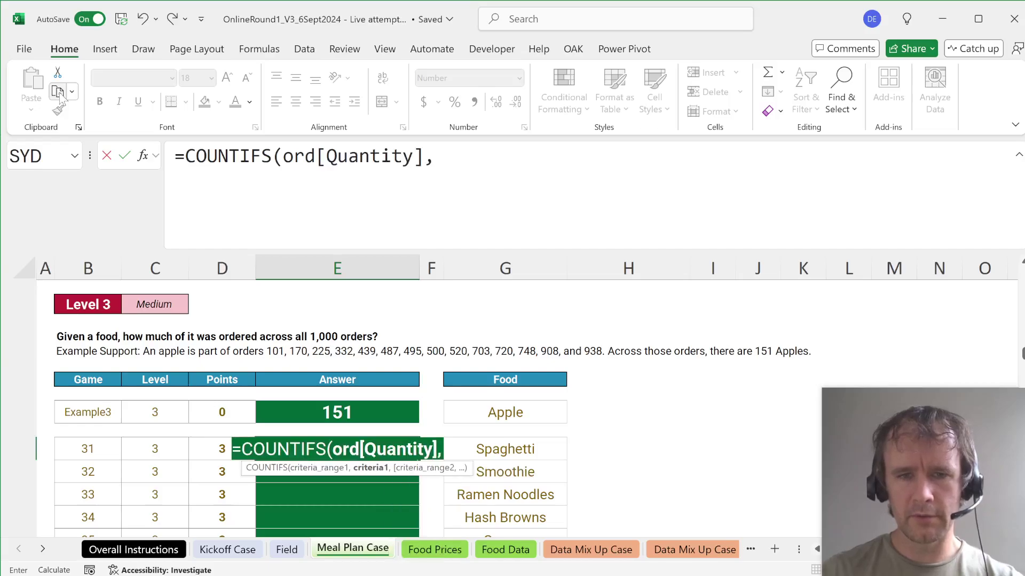
{"action": "type", "text": "ord"}
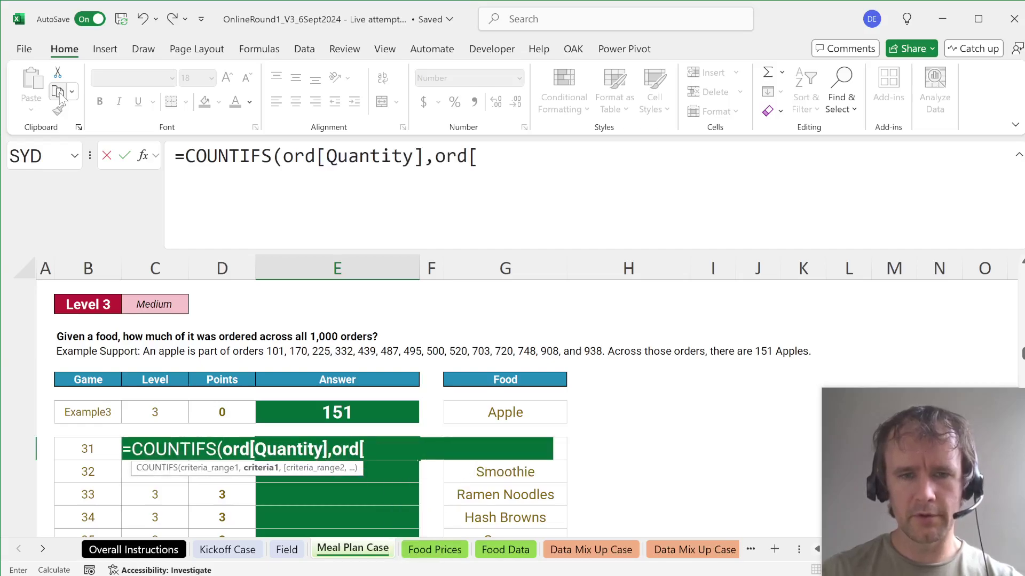
{"action": "type", "text": "[f"}
{"action": "key", "text": "Tab"}
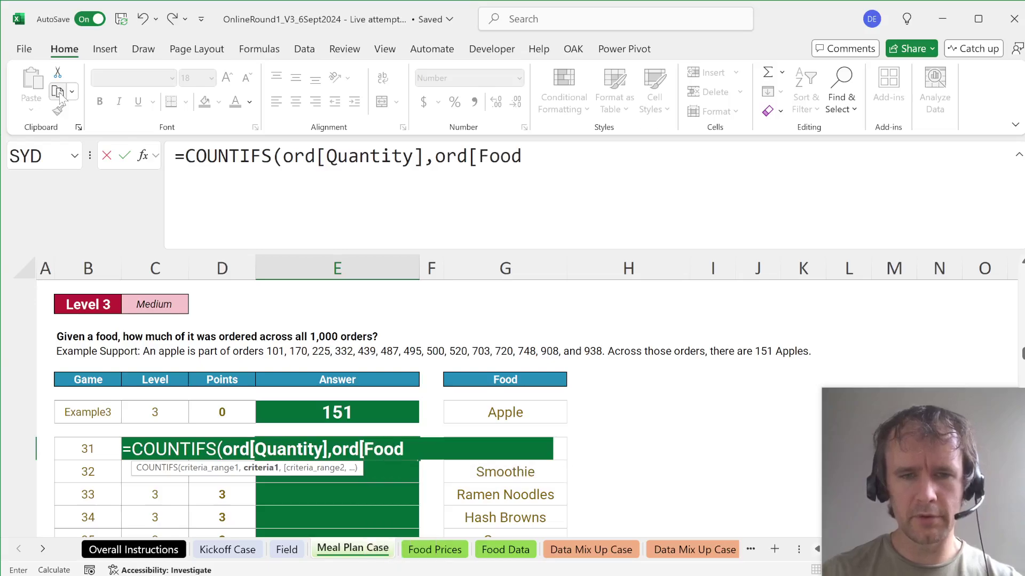
{"action": "type", "text": "],"}
{"action": "key", "text": "Right"}
{"action": "key", "text": "Right"}
{"action": "type", "text": ")"}
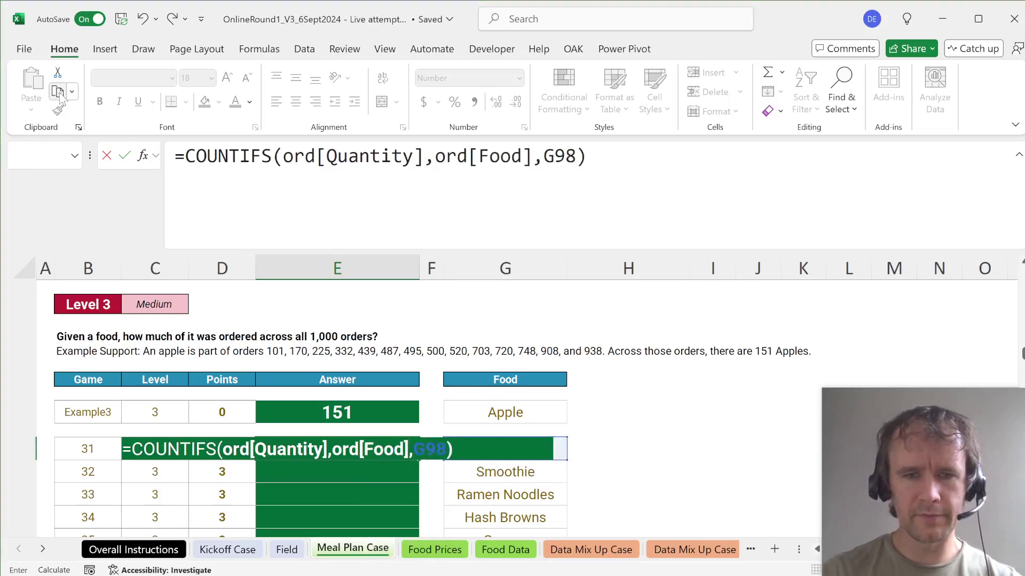
{"action": "key", "text": "Return"}
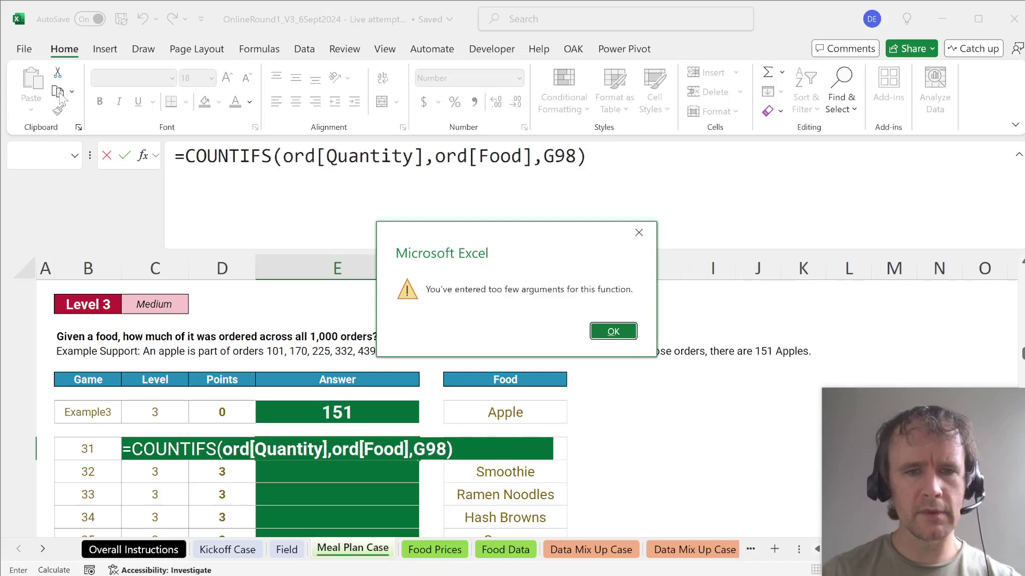
{"action": "key", "text": "Return"}
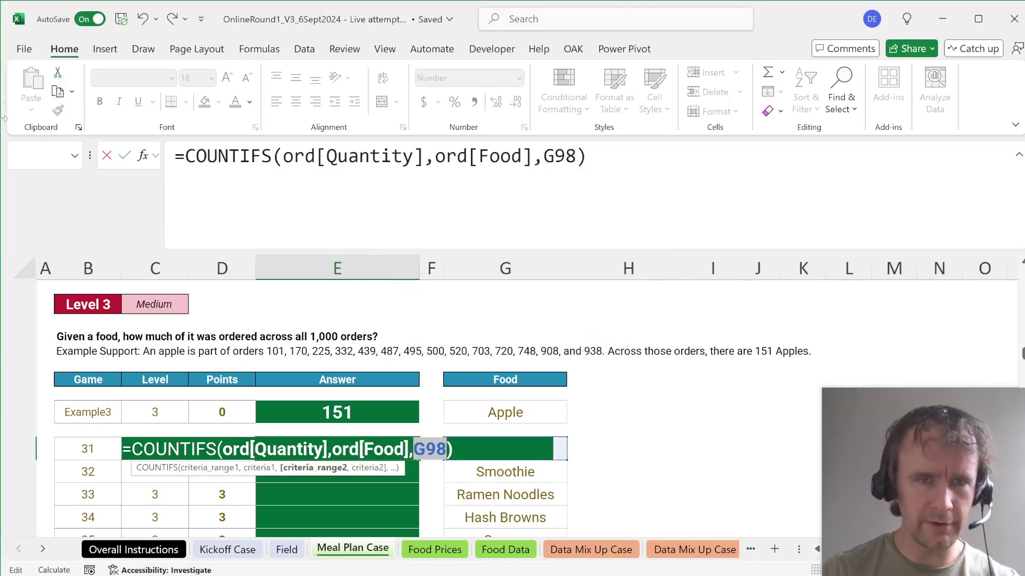
Replace COUNTIFS with SUMIFS in E98 so it totals the Quantity for G98's food.
{"action": "double_click", "coordinate": [228, 156]}
{"action": "type", "text": "sumi"}
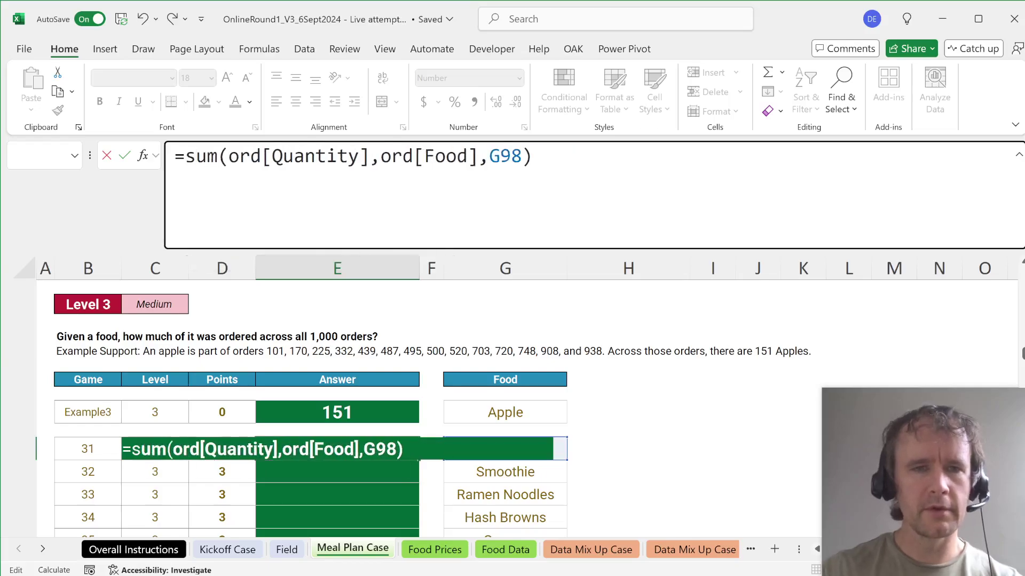
{"action": "key", "text": "Down"}
{"action": "key", "text": "Tab"}
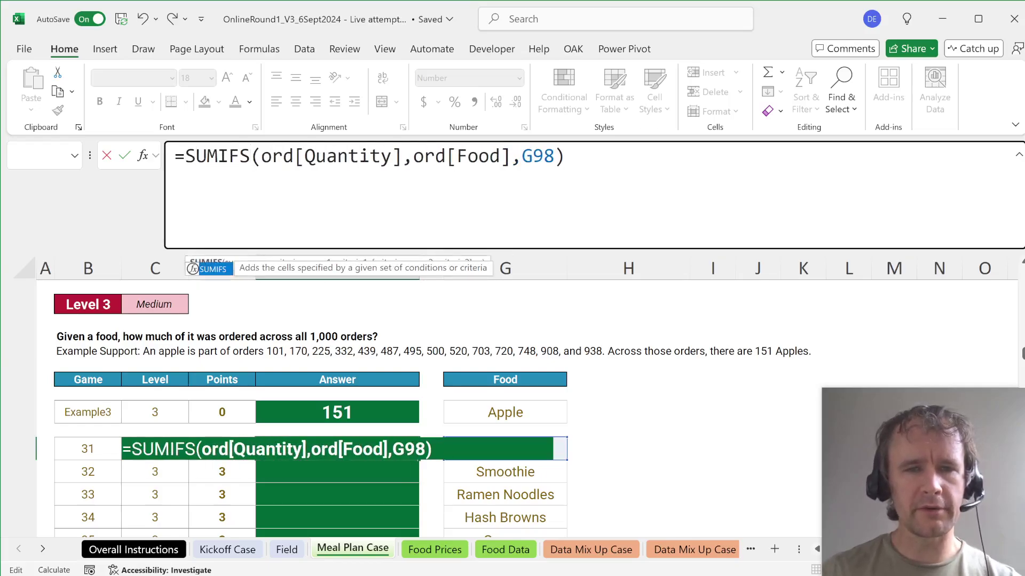
{"action": "key", "text": "Return"}
Fill the SUMIFS formula down to E117 and paste it into the example answer E96.
{"action": "key", "text": "Up"}
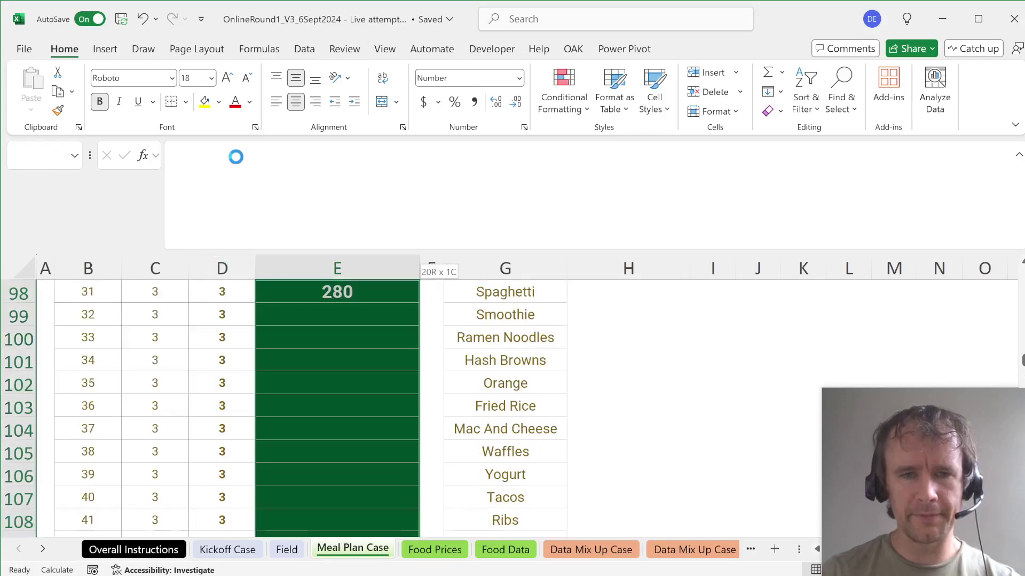
{"action": "key", "text": "ctrl+d"}
{"action": "key", "text": "ctrl+c"}
{"action": "key", "text": "Up"}
{"action": "key", "text": "Up"}
{"action": "key", "text": "ctrl+v"}
{"action": "key", "text": "ctrl+z"}
{"action": "key", "text": "ctrl+v"}
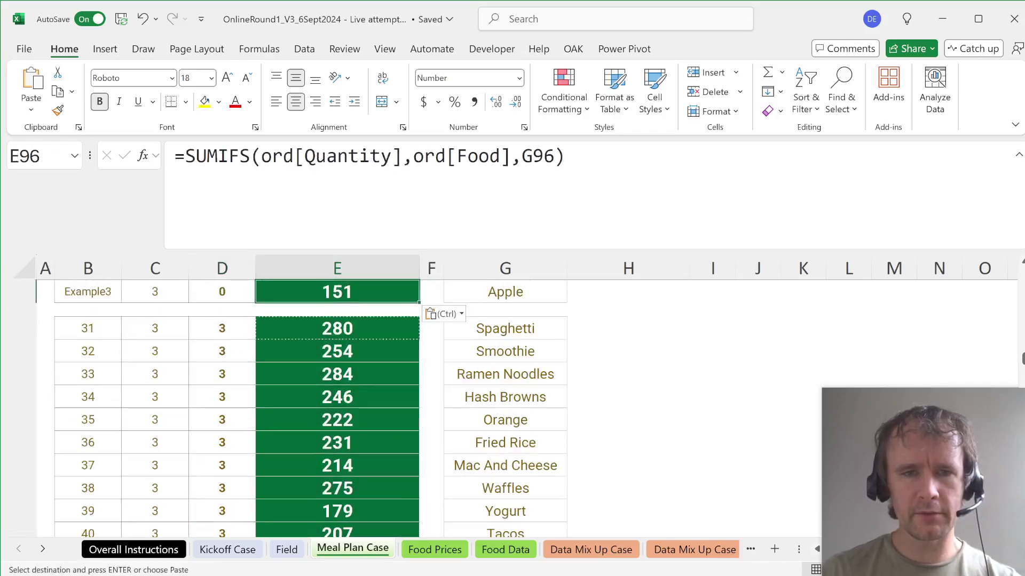
{"action": "key", "text": "ctrl+Down"}
{"action": "key", "text": "ctrl+Down"}
{"action": "key", "text": "ctrl+Down"}
On the Food Data sheet, add a Price header in F1 to extend the table.
{"action": "key", "text": "Down"}
{"action": "key", "text": "Down"}
{"action": "key", "text": "Down"}
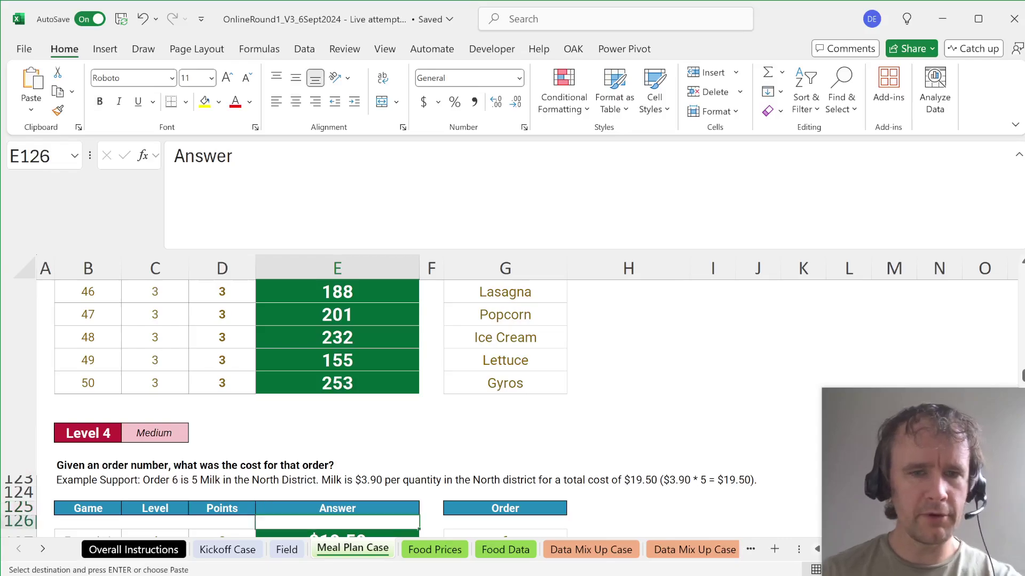
{"action": "key", "text": "Up"}
{"action": "key", "text": "ctrl+Page_Down"}
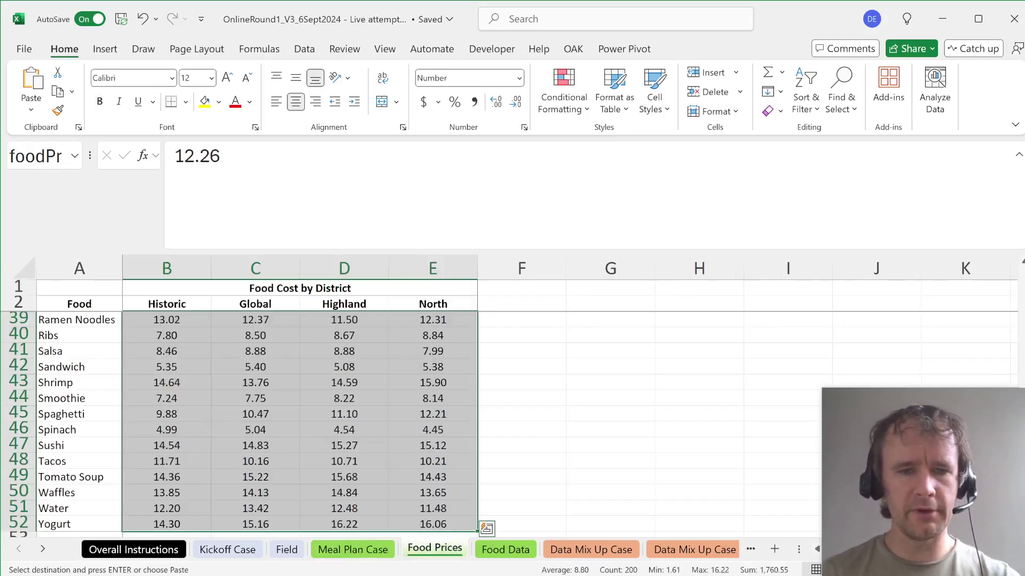
{"action": "key", "text": "ctrl+Page_Down"}
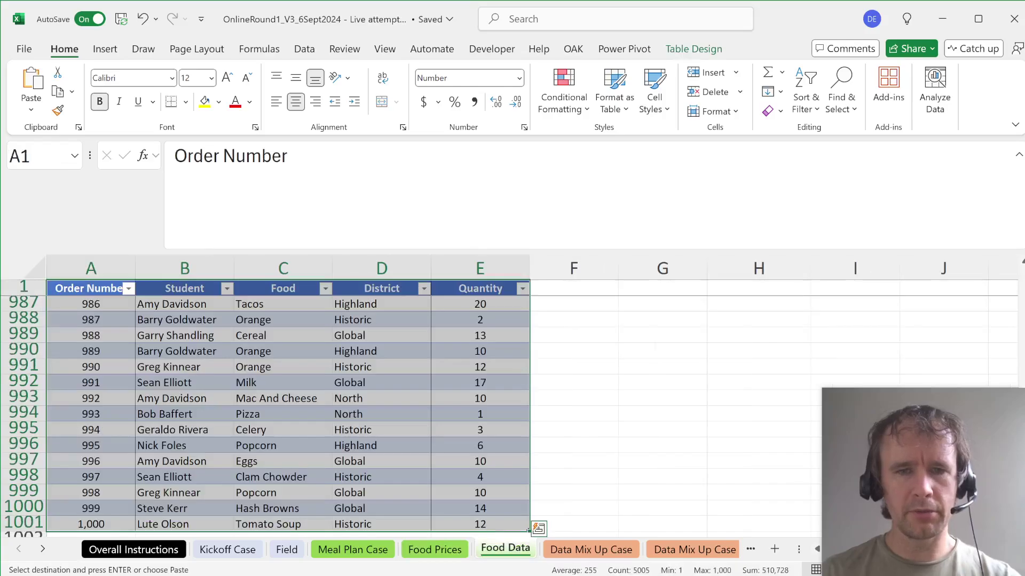
{"action": "key", "text": "Right"}
{"action": "key", "text": "Right"}
{"action": "key", "text": "Right"}
{"action": "key", "text": "Right"}
{"action": "key", "text": "Right"}
{"action": "type", "text": "Pri"}
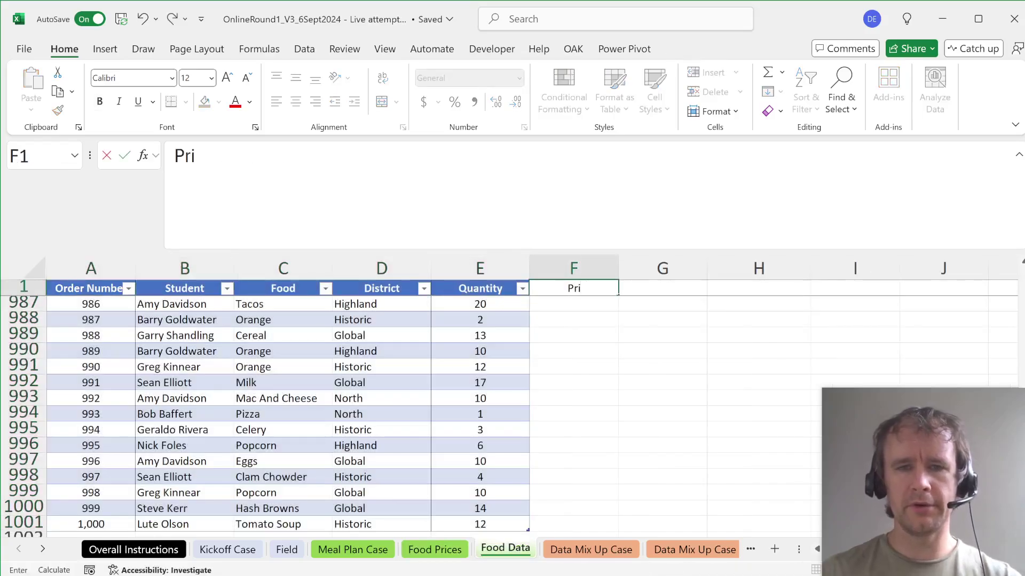
{"action": "type", "text": "ce"}
{"action": "key", "text": "Return"}
Fill Price with an INDEX/XMATCH lookup of each order's Food and District in the price table.
{"action": "type", "text": "=xl"}
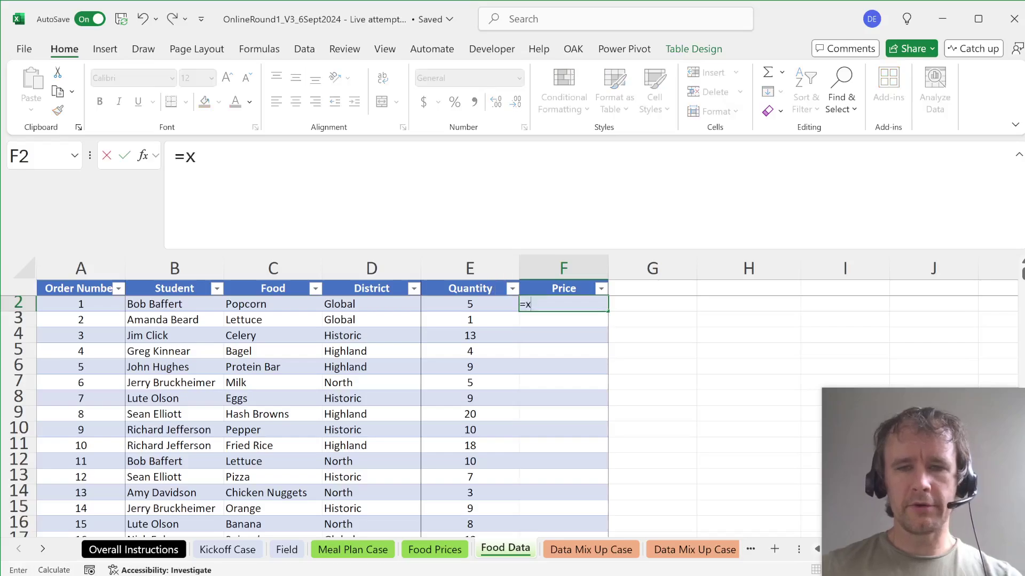
{"action": "key", "text": "BackSpace"}
{"action": "key", "text": "BackSpace"}
{"action": "type", "text": "ind"}
{"action": "key", "text": "Tab"}
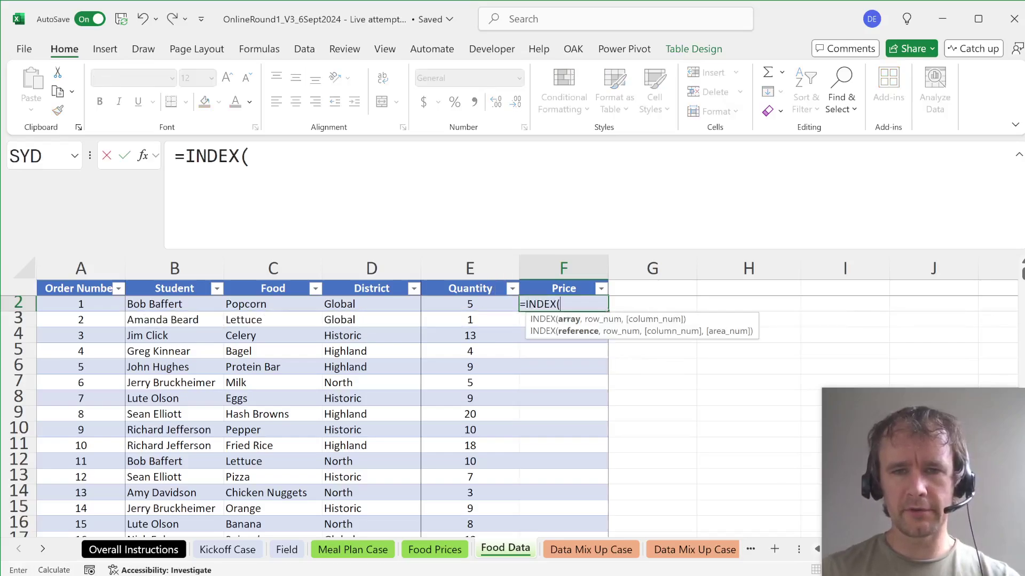
{"action": "type", "text": "foodPr,"}
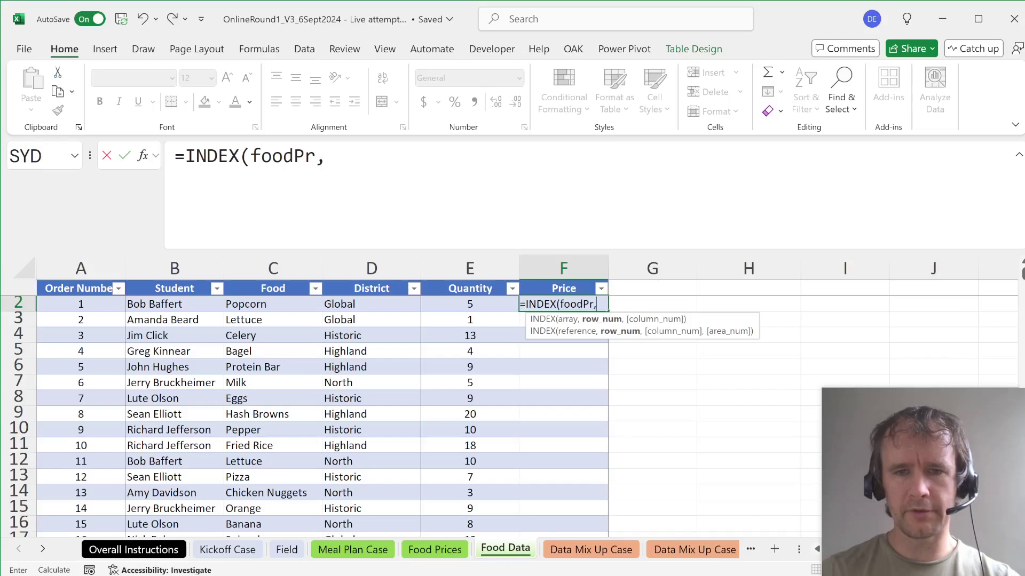
{"action": "type", "text": "xm"}
{"action": "key", "text": "Tab"}
{"action": "left_click", "coordinate": [273, 303]}
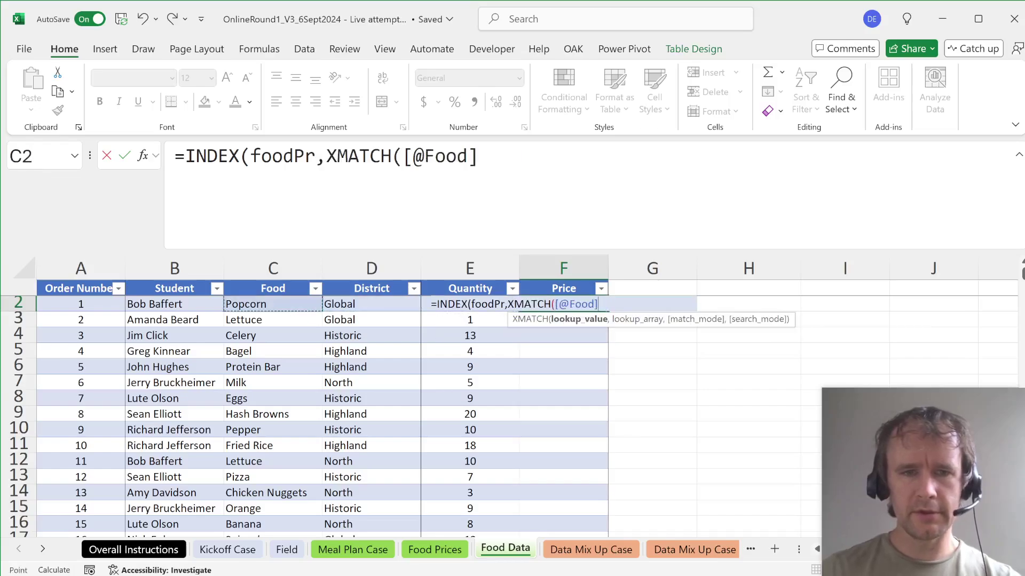
{"action": "type", "text": ",foo"}
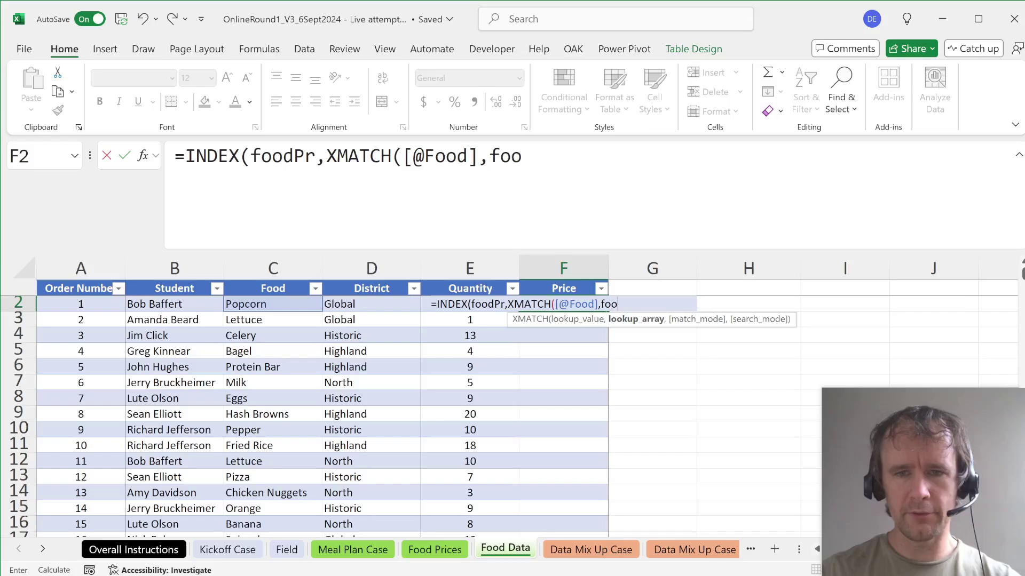
{"action": "type", "text": "d,xm"}
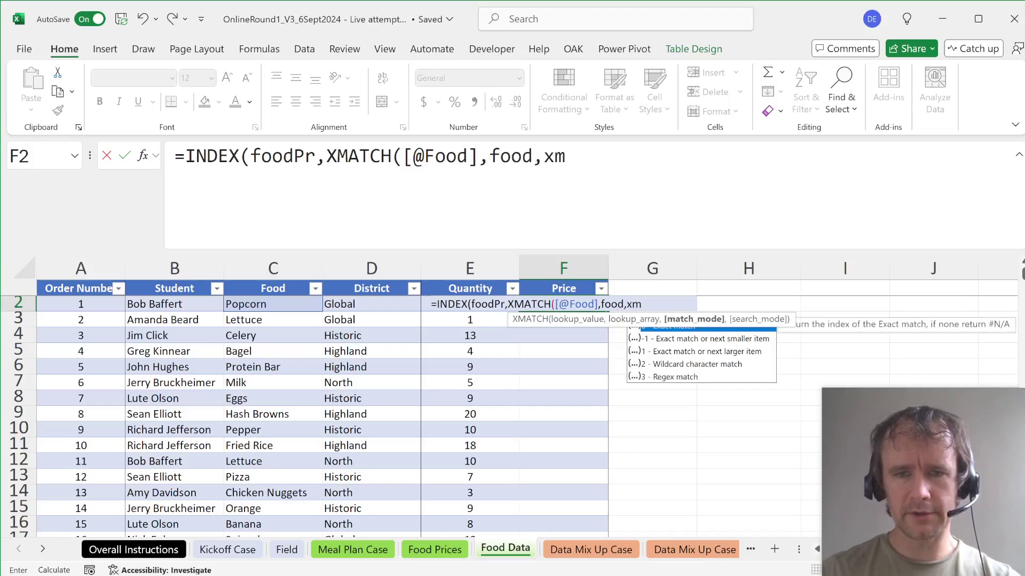
{"action": "key", "text": "BackSpace"}
{"action": "key", "text": "BackSpace"}
{"action": "key", "text": "BackSpace"}
{"action": "type", "text": "),xm"}
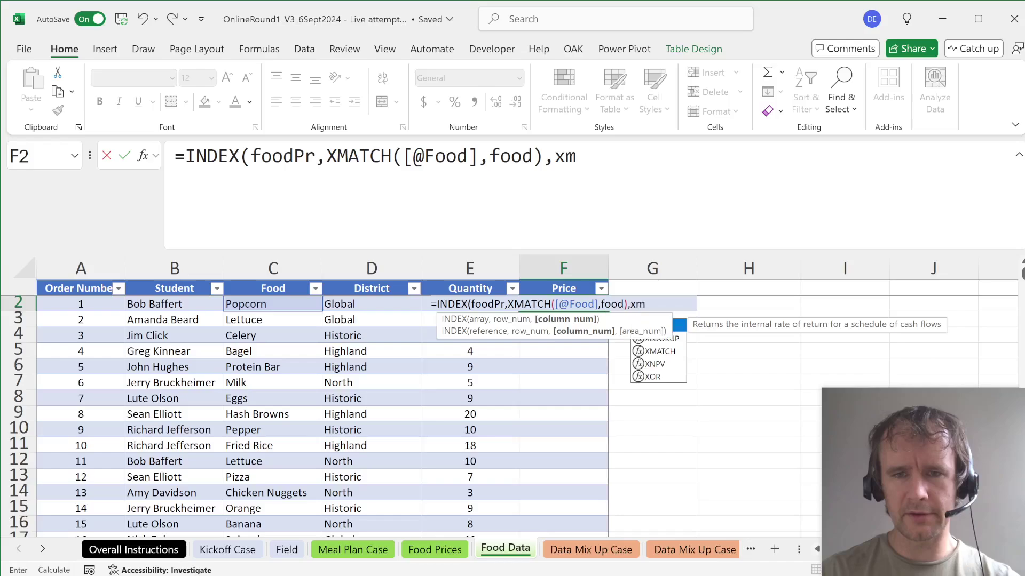
{"action": "key", "text": "Tab"}
{"action": "key", "text": "Left"}
{"action": "key", "text": "Left"}
{"action": "type", "text": ",dis"}
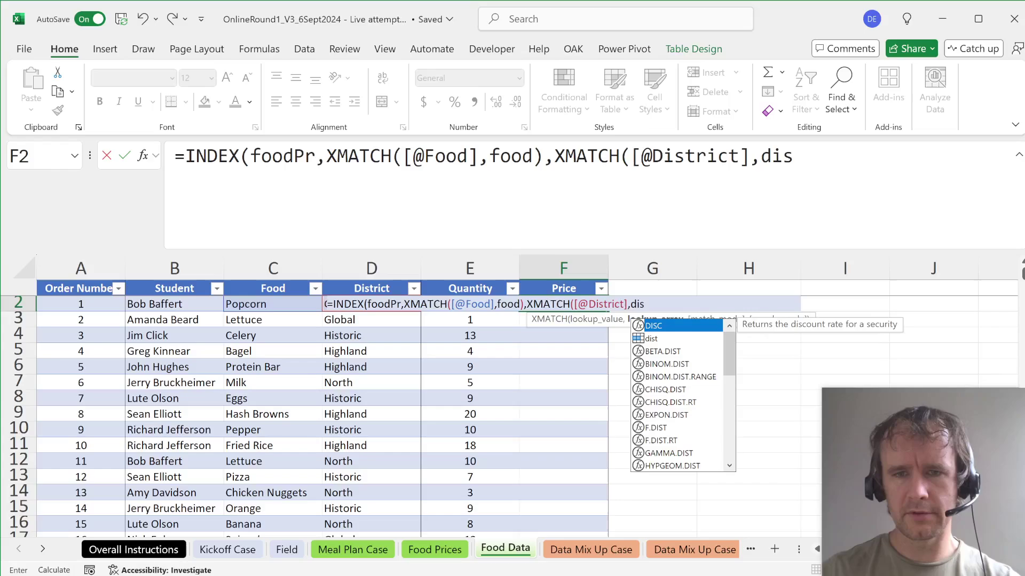
{"action": "type", "text": "t))"}
{"action": "key", "text": "Return"}
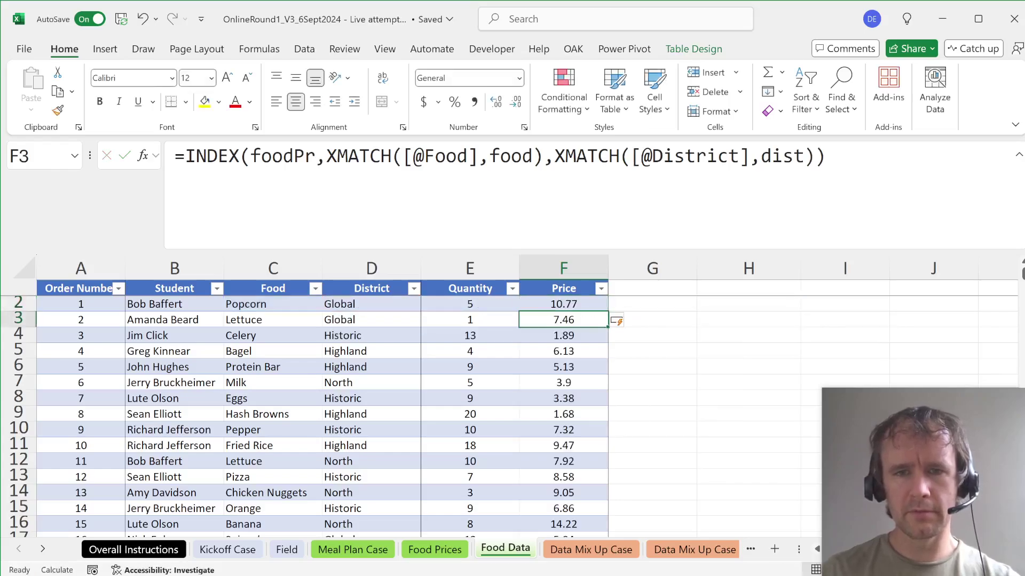
{"action": "left_click", "coordinate": [652, 288]}
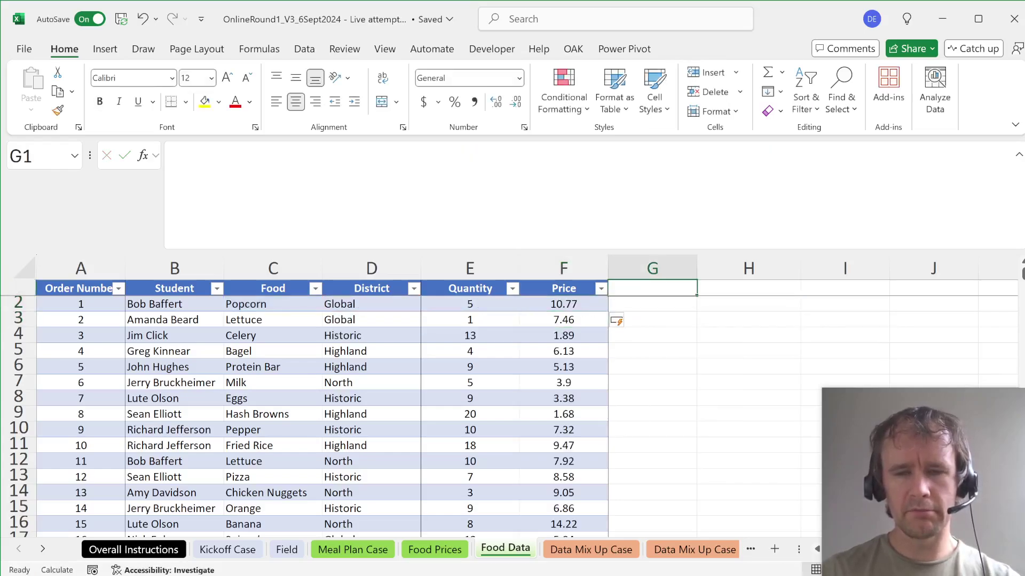
{"action": "type", "text": "Total"}
{"action": "key", "text": "Return"}
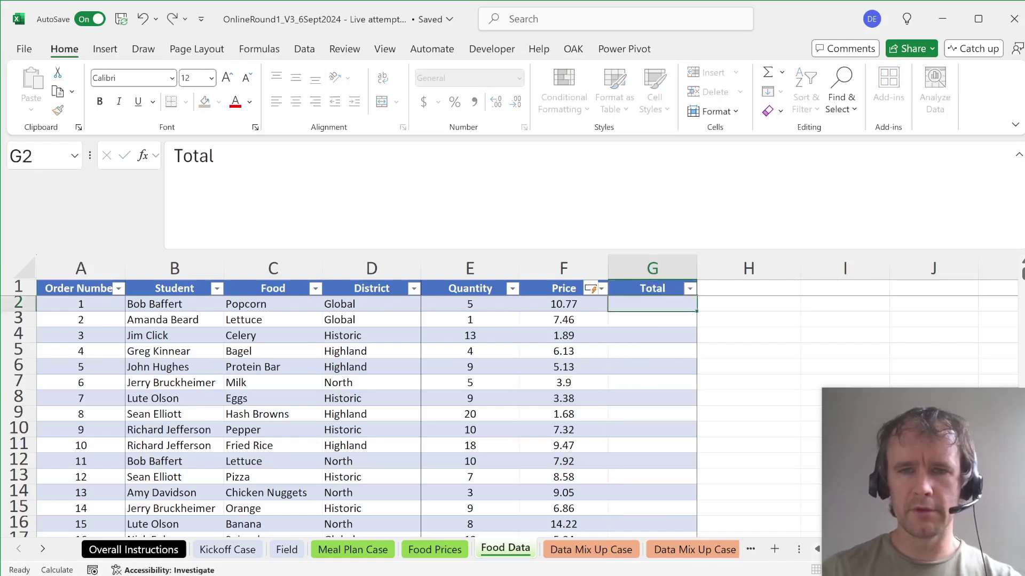
{"action": "type", "text": "="}
{"action": "key", "text": "Left"}
{"action": "key", "text": "Left"}
{"action": "type", "text": "*"}
{"action": "key", "text": "Left"}
{"action": "key", "text": "Return"}
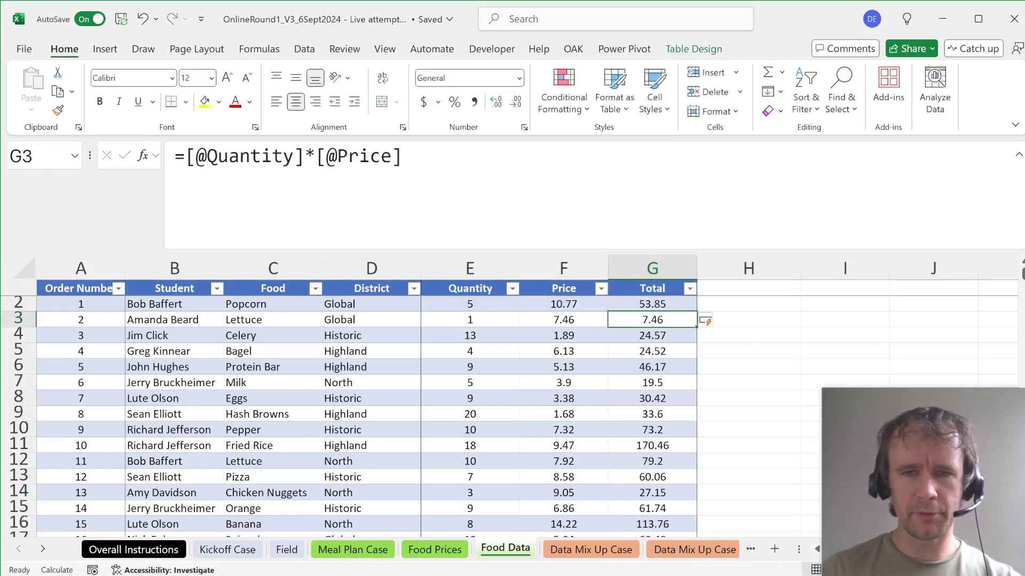
{"action": "key", "text": "Up"}
{"action": "key", "text": "ctrl+Down"}
{"action": "key", "text": "ctrl+Page_Up"}
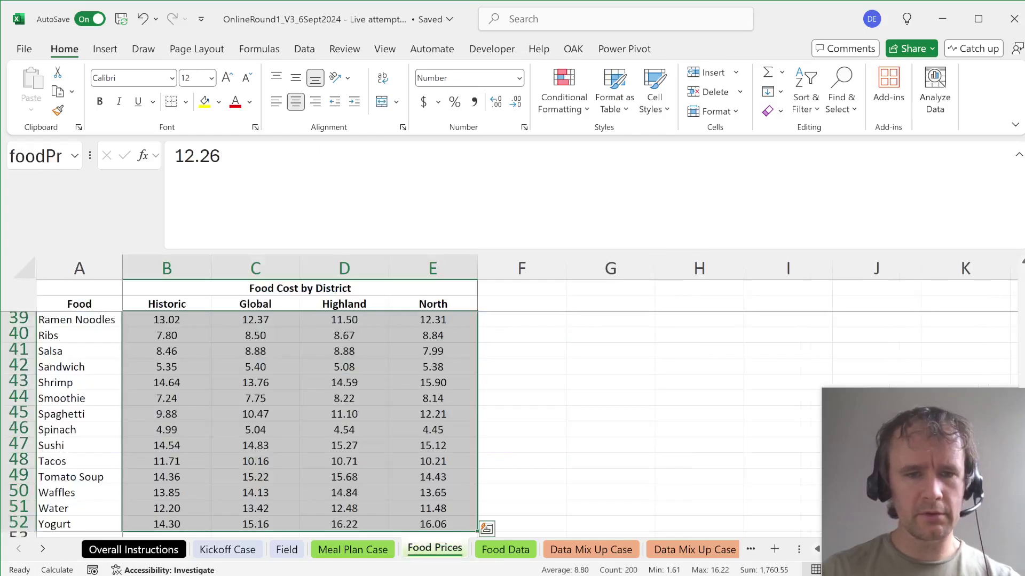
On Meal Plan Case, enter =INDEX(ord[Total],G129) in the first Level 4 answer E129.
{"action": "key", "text": "ctrl+Page_Up"}
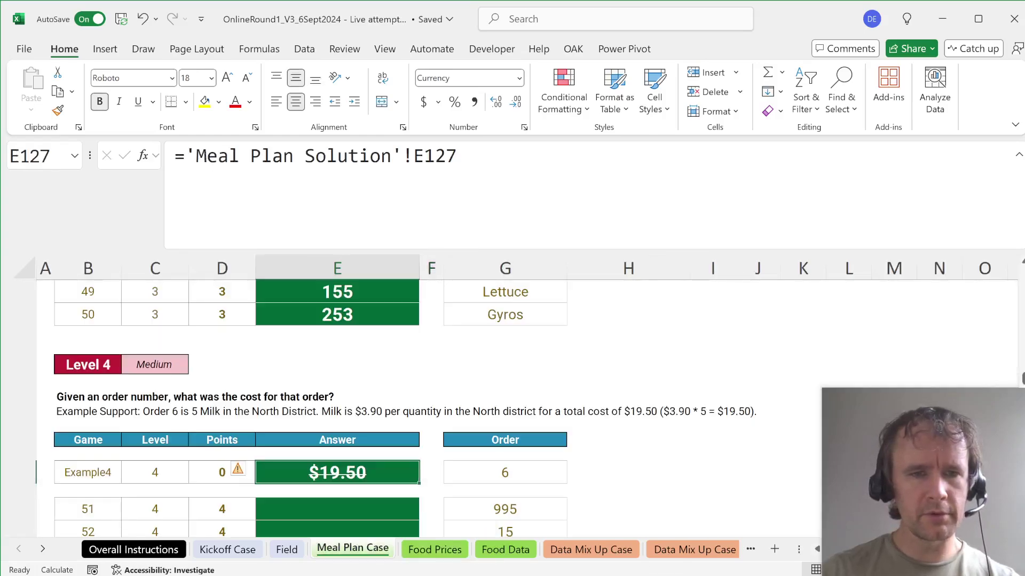
{"action": "left_click", "coordinate": [337, 509]}
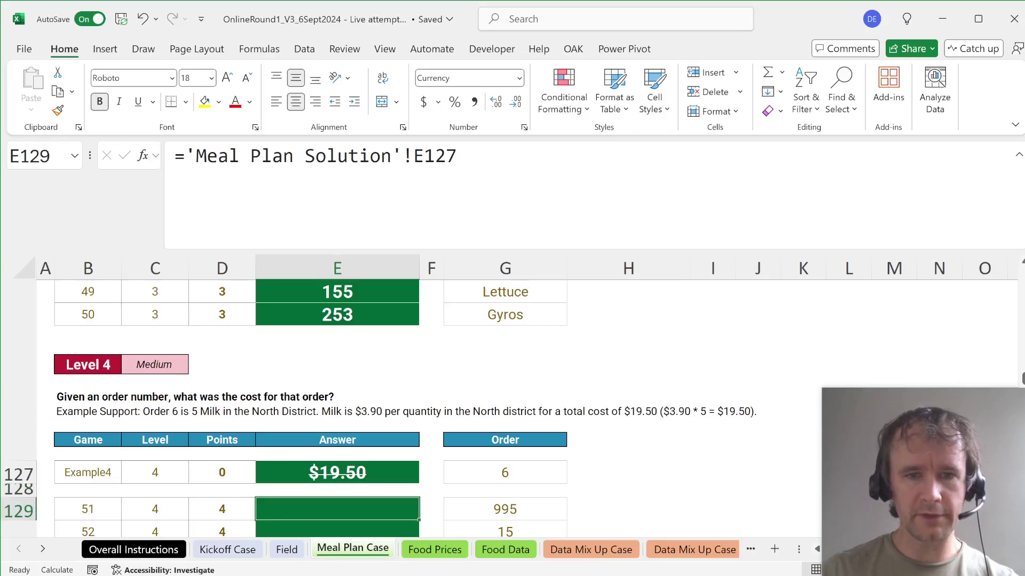
{"action": "type", "text": "=ind"}
{"action": "key", "text": "Tab"}
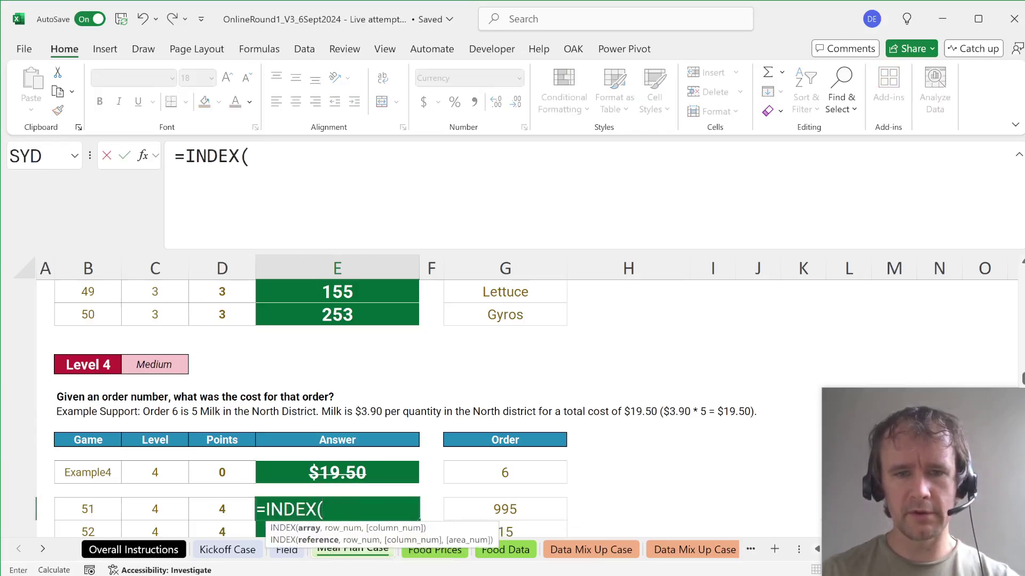
{"action": "type", "text": "or"}
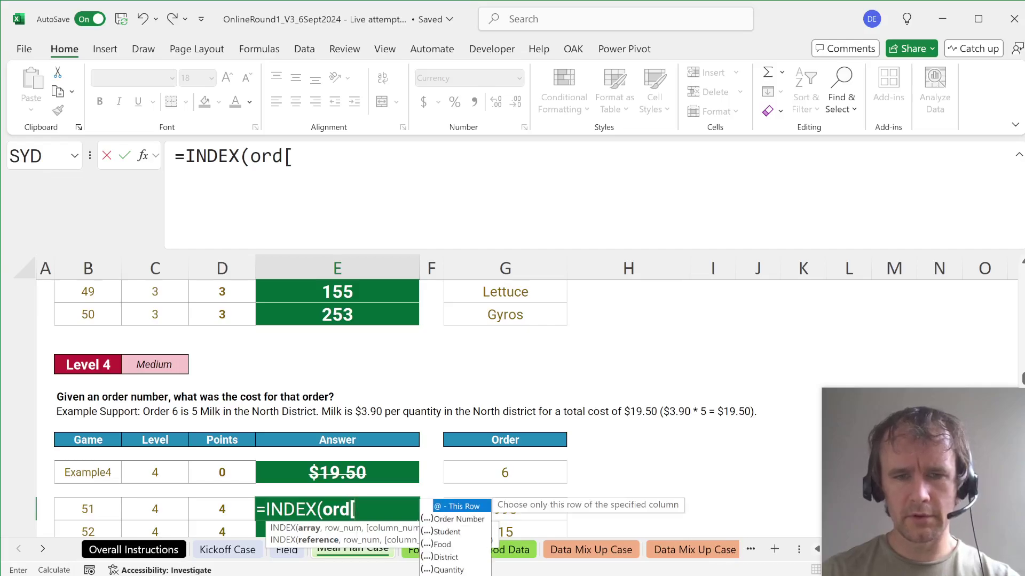
{"action": "type", "text": "d["}
{"action": "key", "text": "Down"}
{"action": "key", "text": "Down"}
{"action": "key", "text": "Down"}
{"action": "key", "text": "Down"}
{"action": "key", "text": "Down"}
{"action": "key", "text": "Down"}
{"action": "key", "text": "Tab"}
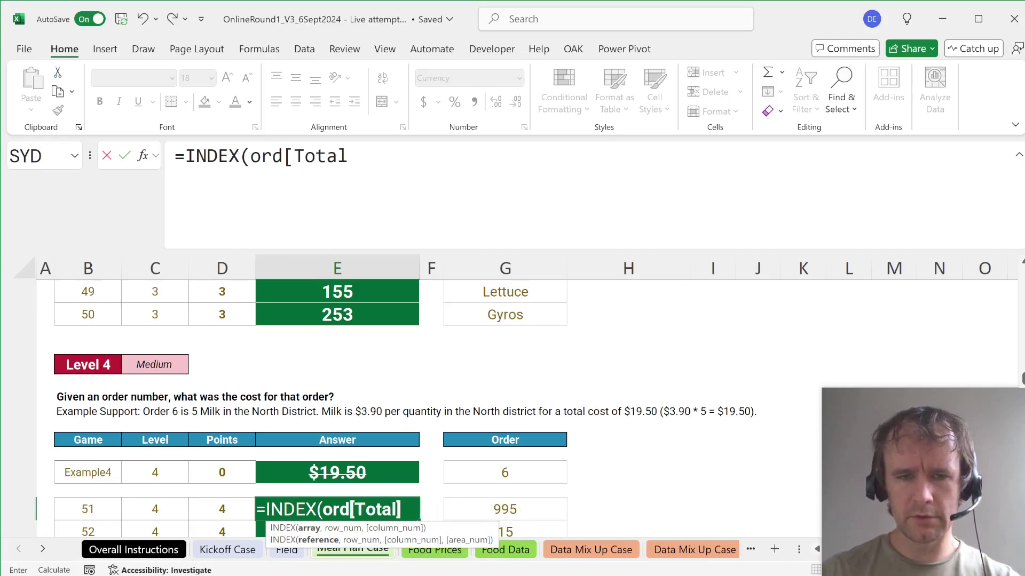
{"action": "type", "text": ","}
{"action": "key", "text": "Right"}
{"action": "key", "text": "Right"}
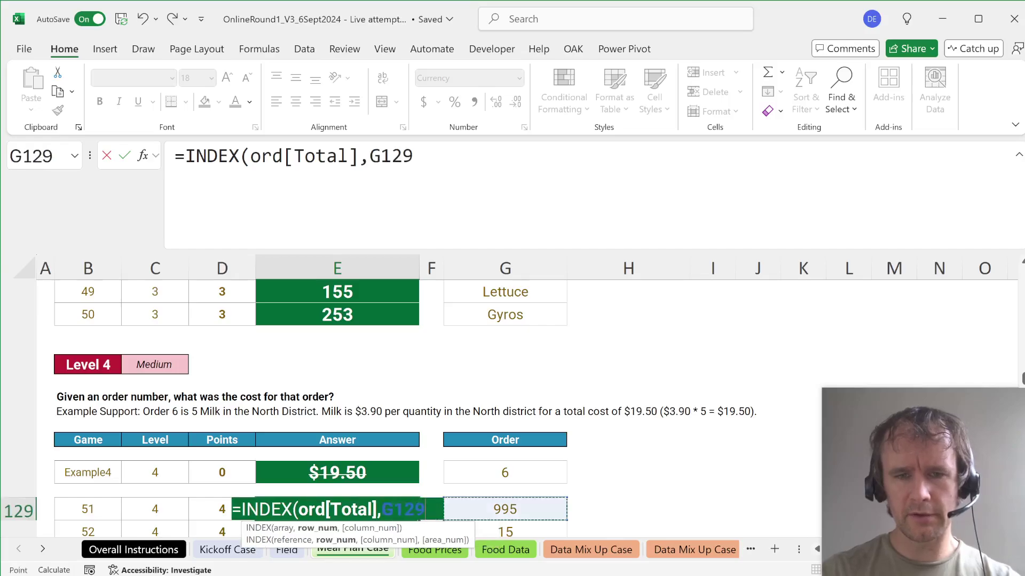
{"action": "key", "text": "ctrl+Return"}
Copy the order-cost formula into the Example4 answer E127.
{"action": "scroll", "coordinate": [337, 405], "scroll_direction": "down", "scroll_amount": 1}
{"action": "key", "text": "ctrl+c"}
{"action": "key", "text": "Up"}
{"action": "key", "text": "Up"}
{"action": "key", "text": "ctrl+v"}
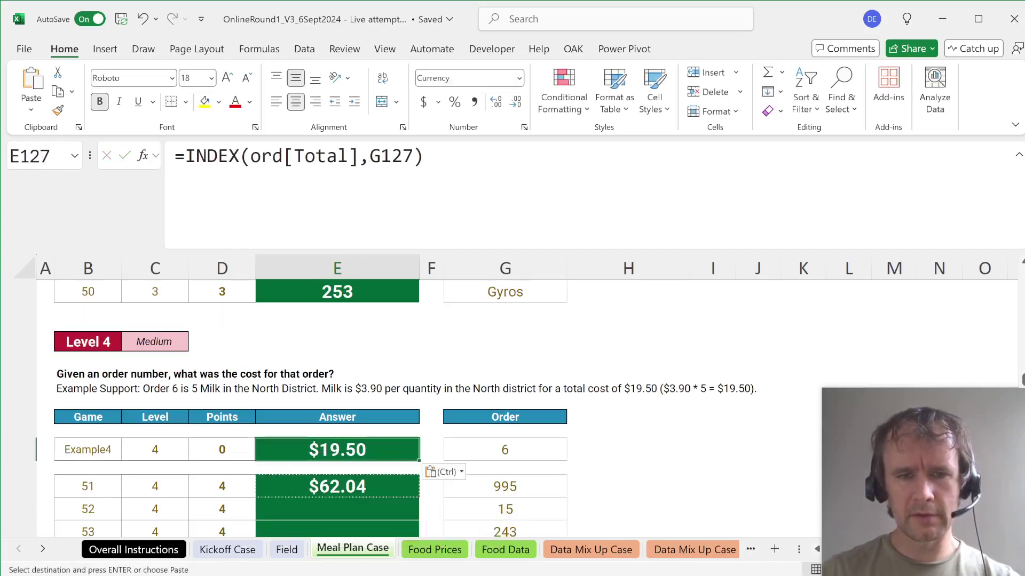
{"action": "key", "text": "Down"}
{"action": "key", "text": "Down"}
Review the Price lookup and Total columns on the Food Data sheet.
{"action": "left_click", "coordinate": [505, 468]}
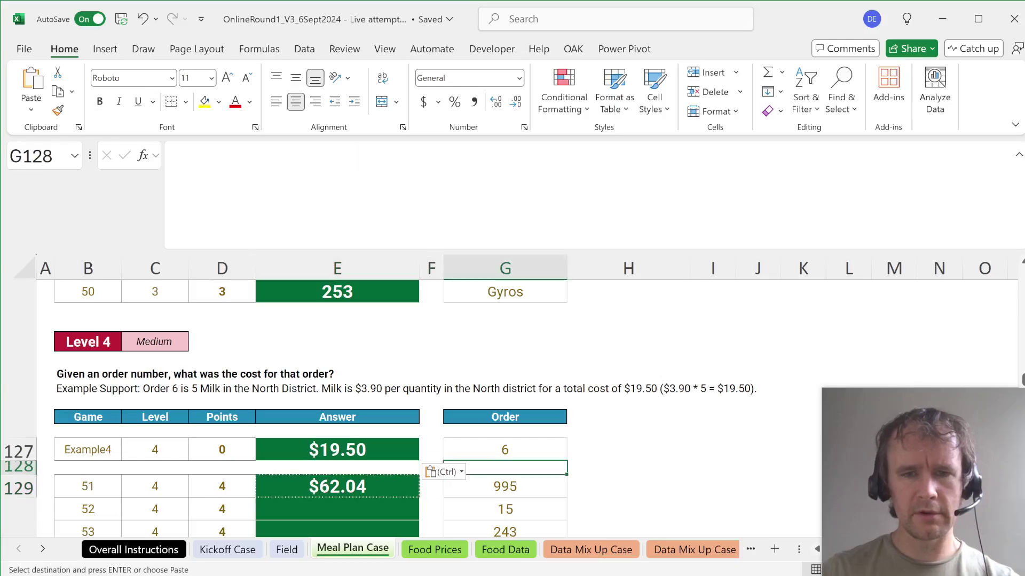
{"action": "key", "text": "ctrl+Page_Down"}
{"action": "key", "text": "ctrl+BackSpace"}
{"action": "key", "text": "ctrl+Page_Down"}
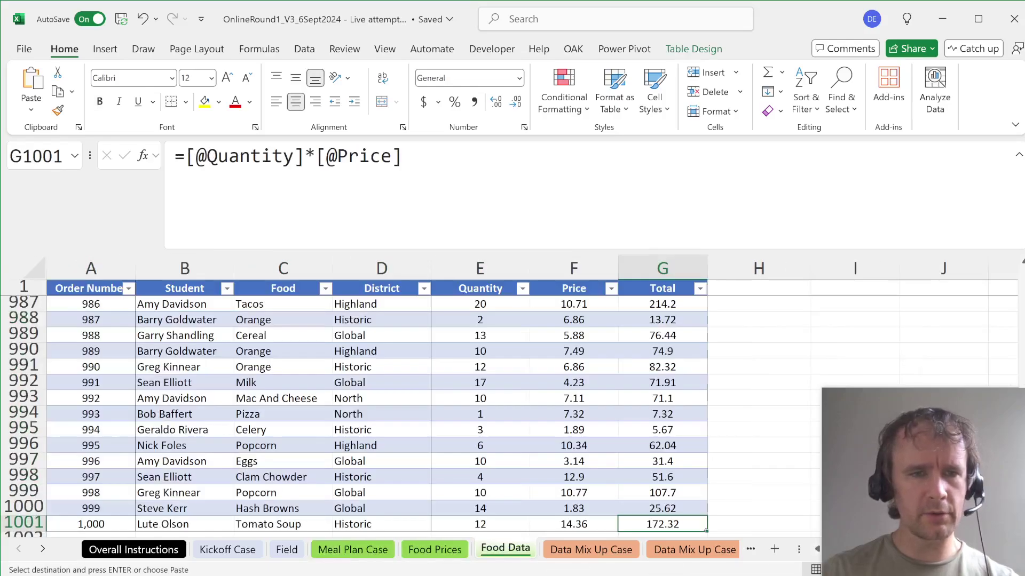
{"action": "key", "text": "ctrl+Up"}
{"action": "key", "text": "Down"}
{"action": "key", "text": "Left"}
{"action": "key", "text": "Left"}
{"action": "key", "text": "Down"}
{"action": "key", "text": "Down"}
{"action": "key", "text": "Down"}
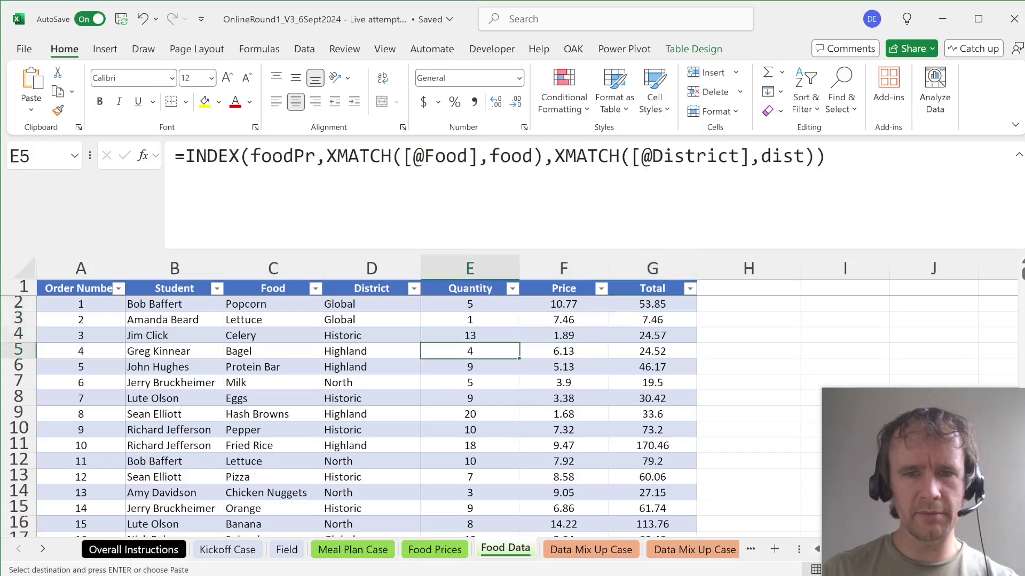
{"action": "key", "text": "Down"}
{"action": "key", "text": "Down"}
Paste the INDEX order-cost formula into all Level 4 answers E129:E148.
{"action": "key", "text": "ctrl+Page_Up"}
{"action": "key", "text": "ctrl+Page_Up"}
{"action": "key", "text": "Left"}
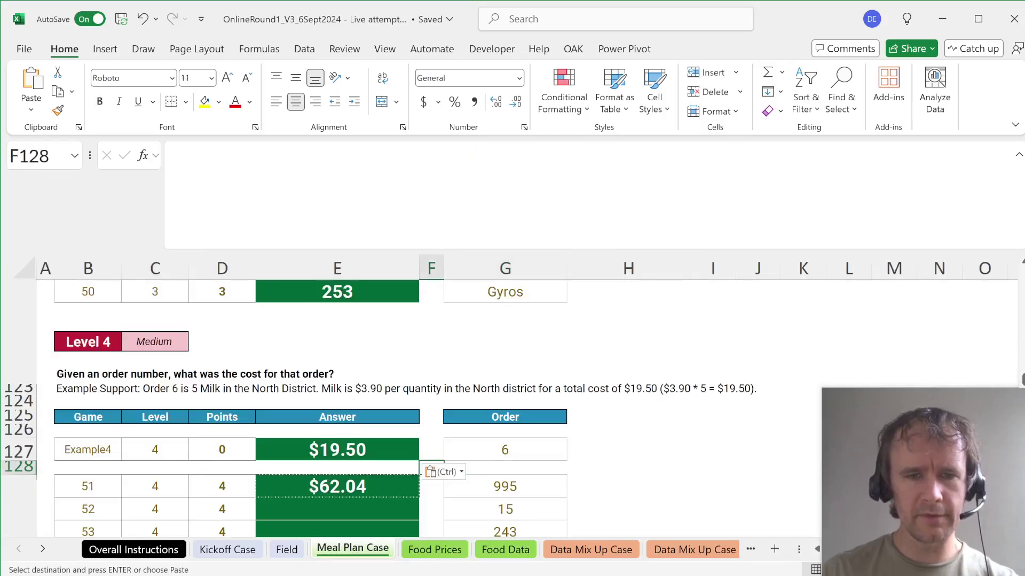
{"action": "key", "text": "Home"}
{"action": "key", "text": "Down"}
{"action": "key", "text": "Right"}
{"action": "key", "text": "Down"}
{"action": "key", "text": "Right"}
{"action": "key", "text": "Right"}
{"action": "key", "text": "ctrl+Down"}
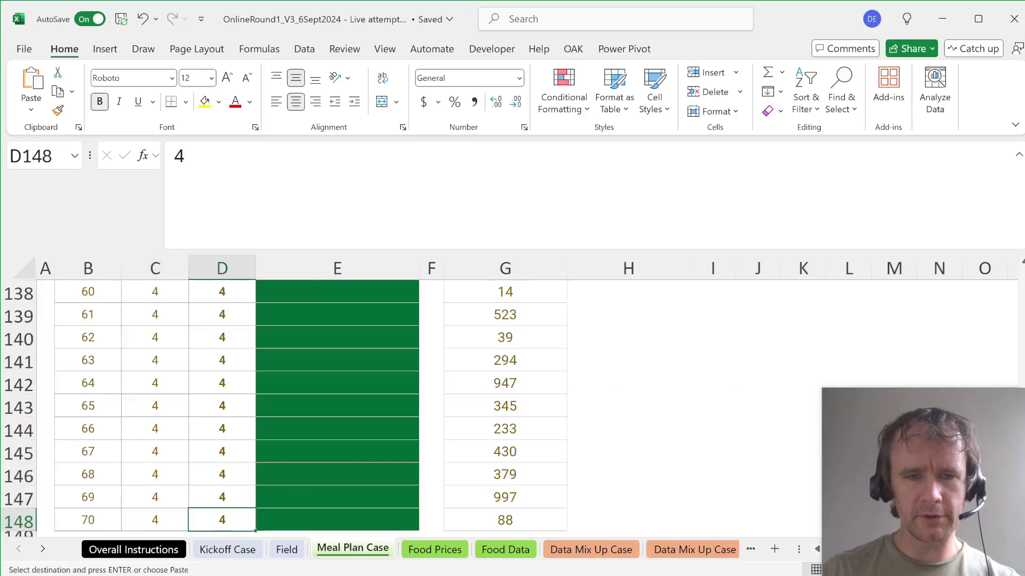
{"action": "key", "text": "Right"}
{"action": "key", "text": "ctrl+shift+Up"}
{"action": "key", "text": "Return"}
{"action": "key", "text": "Return"}
Move down to the Level 5 answer section.
{"action": "key", "text": "ctrl+Down"}
{"action": "key", "text": "Down"}
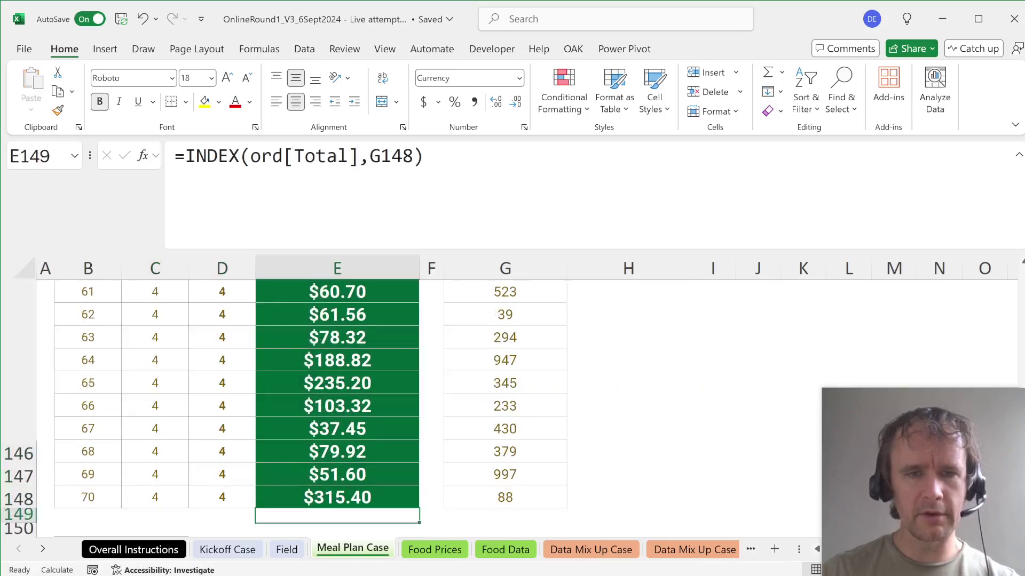
{"action": "key", "text": "ctrl+Down"}
{"action": "key", "text": "Down"}
{"action": "key", "text": "Down"}
{"action": "key", "text": "Down"}
{"action": "key", "text": "Down"}
{"action": "key", "text": "Down"}
{"action": "key", "text": "Down"}
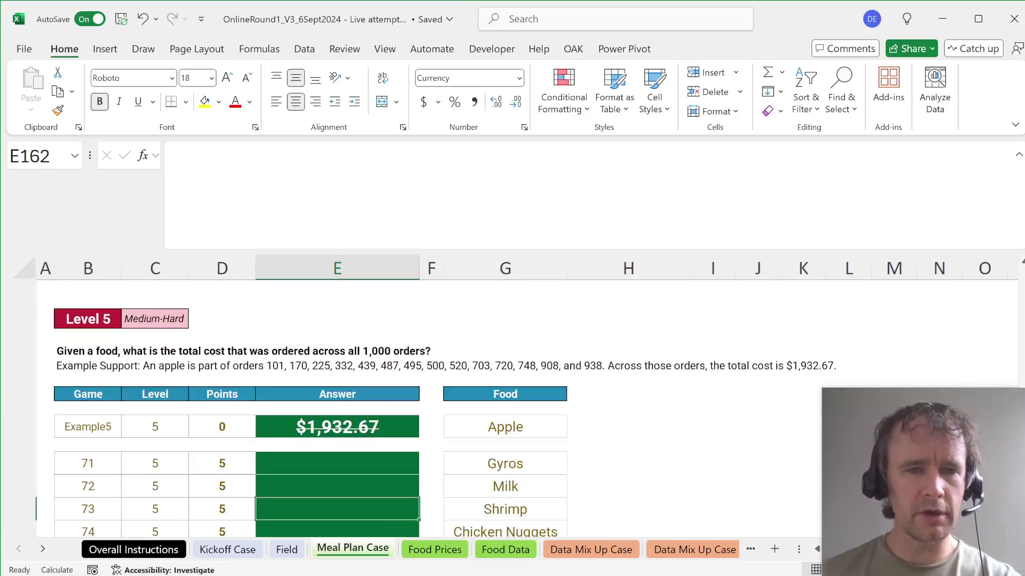
Enter =SUMIFS(ord[Total],ord[Food],G160) in E160 for all Level 5 answers.
{"action": "key", "text": "Up"}
{"action": "key", "text": "Up"}
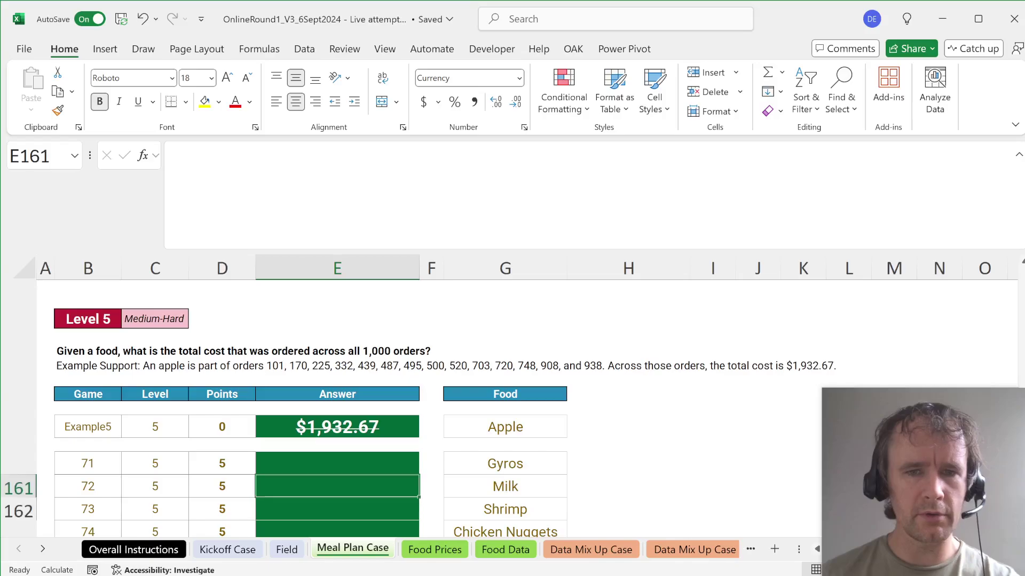
{"action": "type", "text": "=sumifs"}
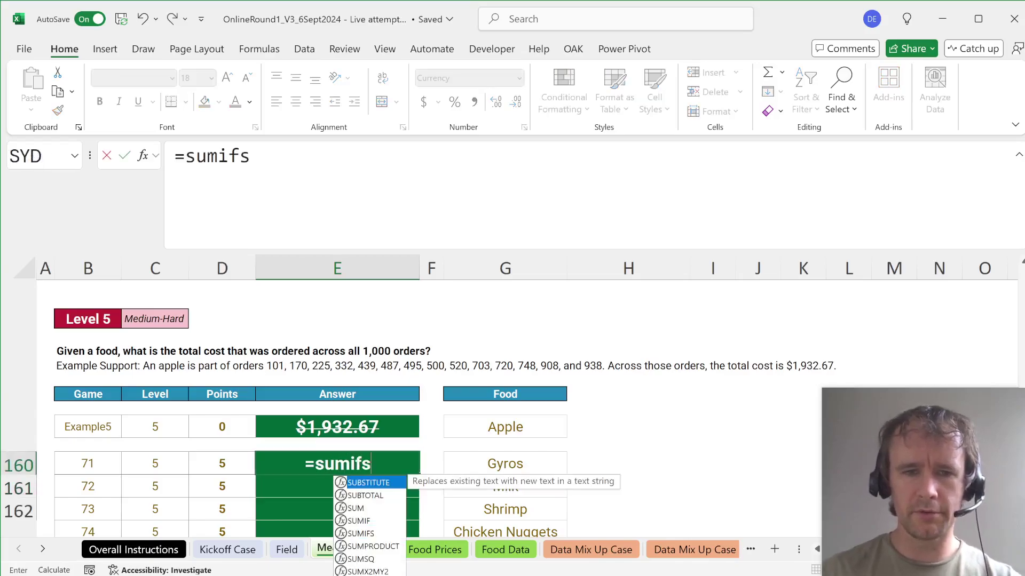
{"action": "type", "text": "(ord["}
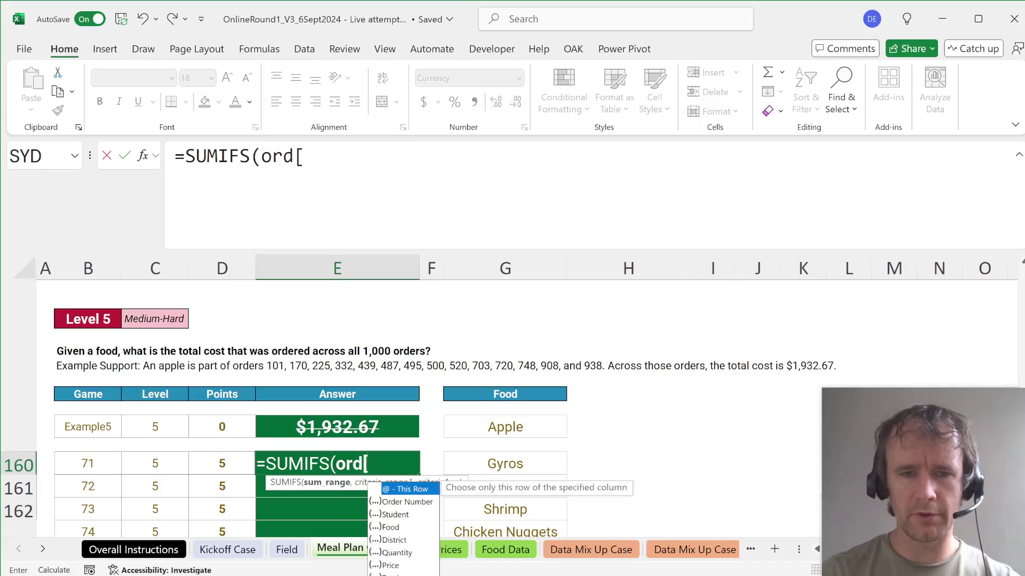
{"action": "type", "text": "to"}
{"action": "key", "text": "Tab"}
{"action": "type", "text": "],"}
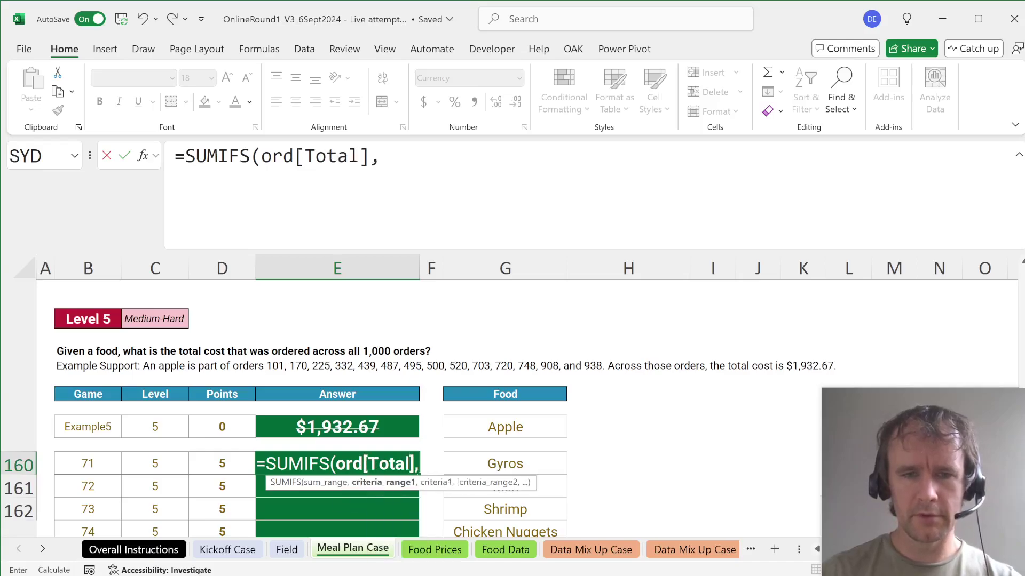
{"action": "type", "text": "ord"}
{"action": "key", "text": "Return"}
{"action": "key", "text": "Return"}
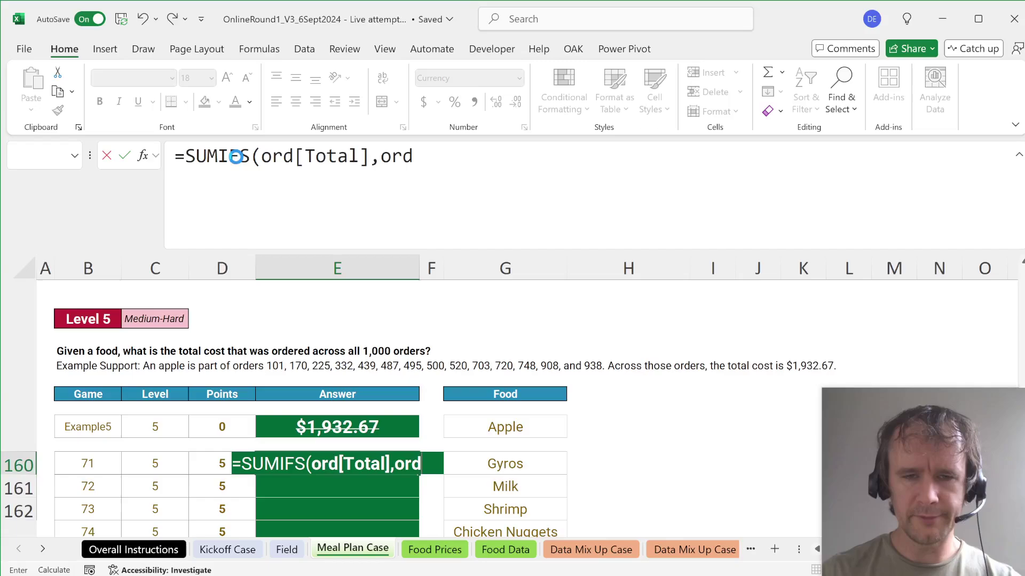
{"action": "type", "text": "[fo"}
{"action": "key", "text": "Tab"}
{"action": "type", "text": "],"}
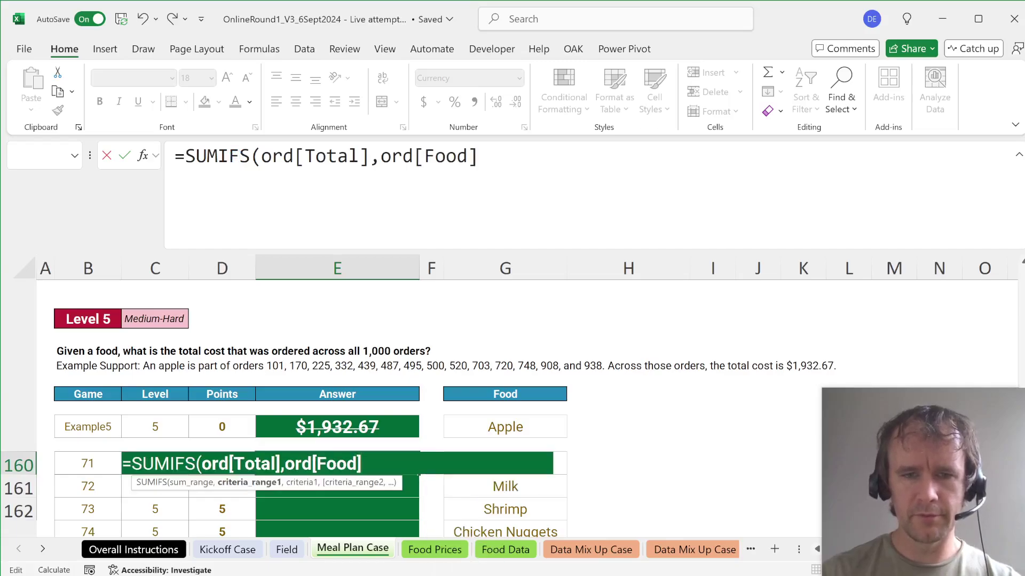
{"action": "key", "text": "Right"}
{"action": "key", "text": "Right"}
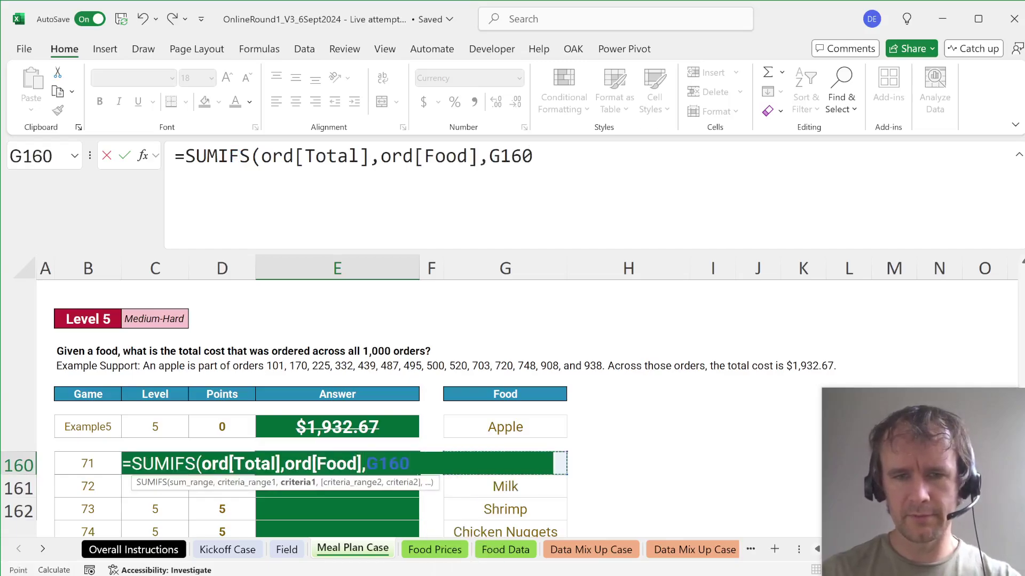
{"action": "key", "text": "Return"}
Paste the food-total SUMIFS formula into the Example5 answer E158.
{"action": "key", "text": "ctrl+Down"}
{"action": "key", "text": "ctrl+shift+Up"}
{"action": "key", "text": "ctrl+Up"}
{"action": "key", "text": "ctrl+c"}
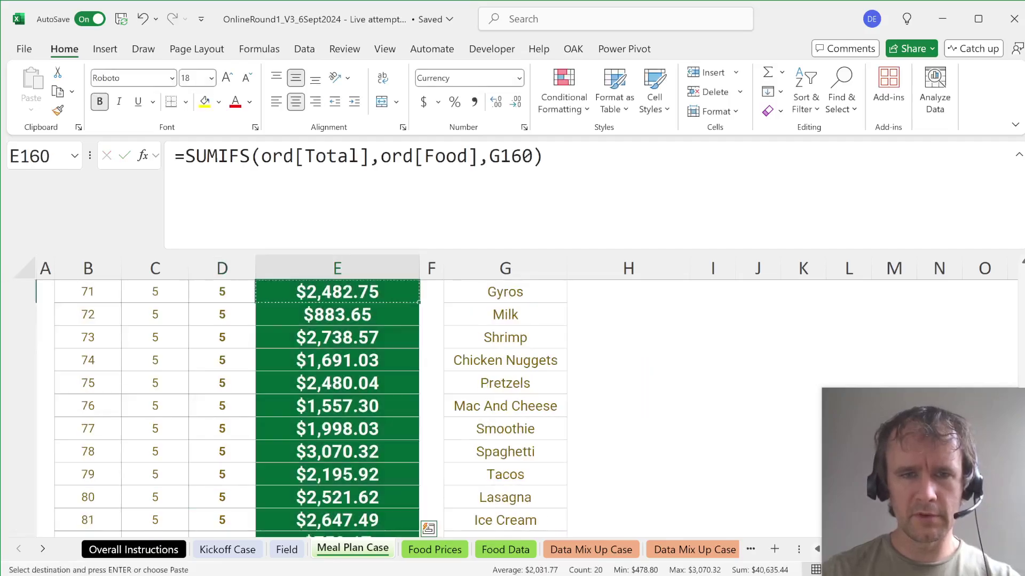
{"action": "key", "text": "ctrl+Up"}
{"action": "key", "text": "ctrl+v"}
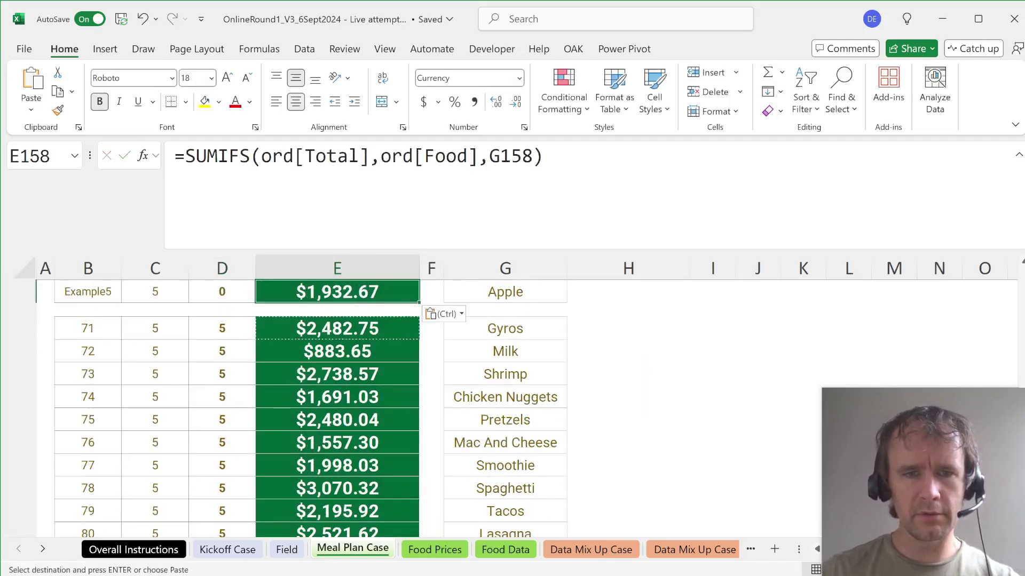
{"action": "key", "text": "ctrl+Down"}
{"action": "key", "text": "ctrl+Down"}
{"action": "key", "text": "ctrl+Down"}
{"action": "key", "text": "ctrl+Down"}
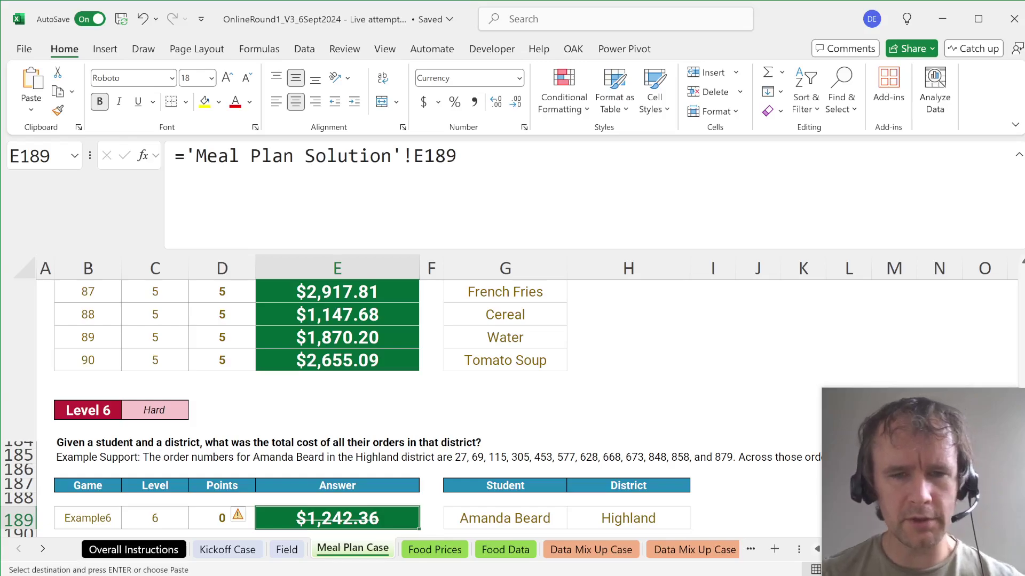
Look over the Food Prices and Food Data sheets to check the orders table's Student and District columns.
{"action": "key", "text": "Down"}
{"action": "key", "text": "Down"}
{"action": "key", "text": "Down"}
{"action": "key", "text": "Down"}
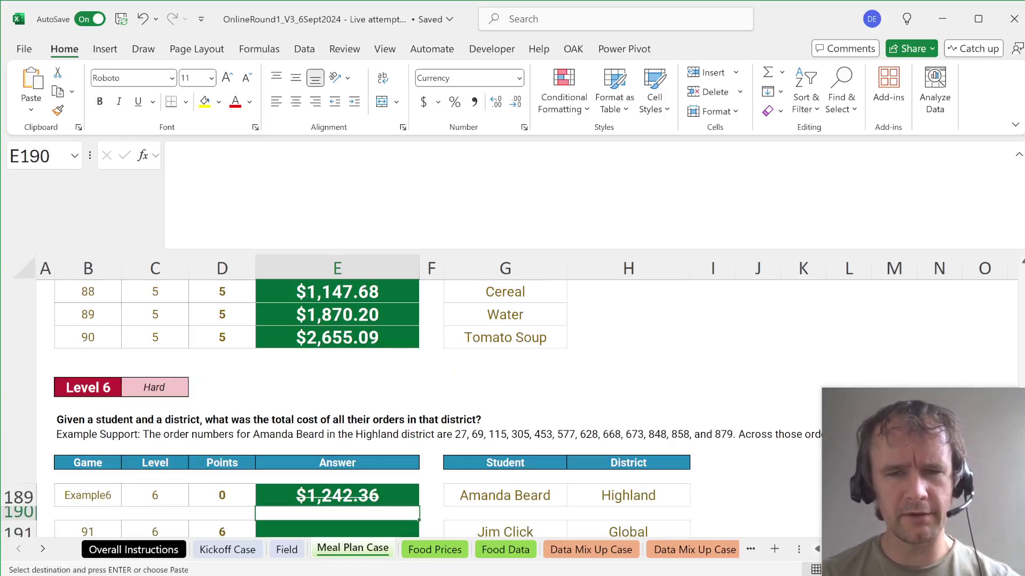
{"action": "key", "text": "ctrl+Page_Down"}
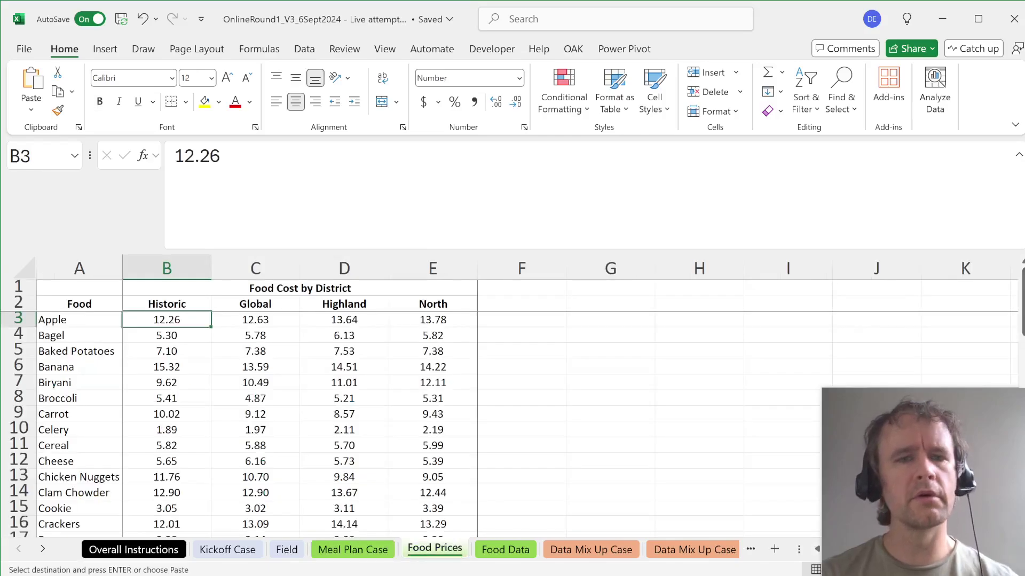
{"action": "key", "text": "ctrl+Page_Down"}
{"action": "left_click", "coordinate": [272, 367]}
{"action": "key", "text": "ctrl+Home"}
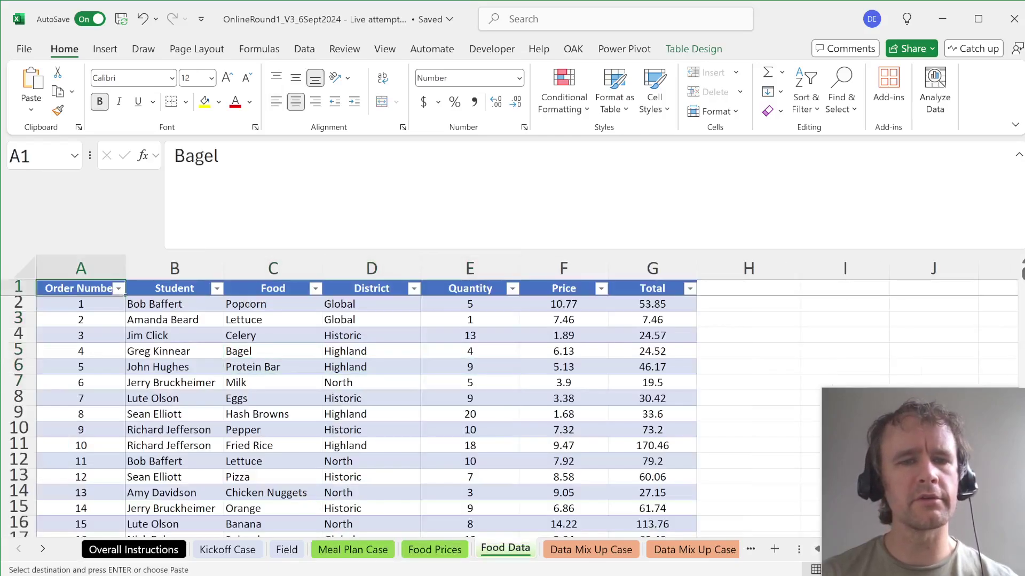
{"action": "left_click", "coordinate": [175, 303]}
{"action": "key", "text": "ctrl+Page_Up"}
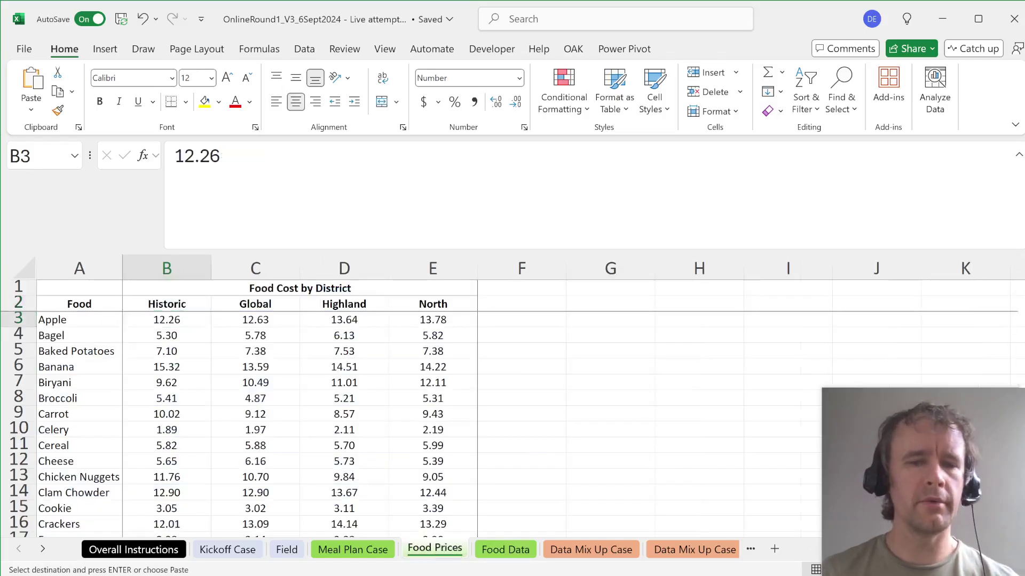
{"action": "key", "text": "ctrl+Page_Up"}
{"action": "key", "text": "ctrl+Page_Down"}
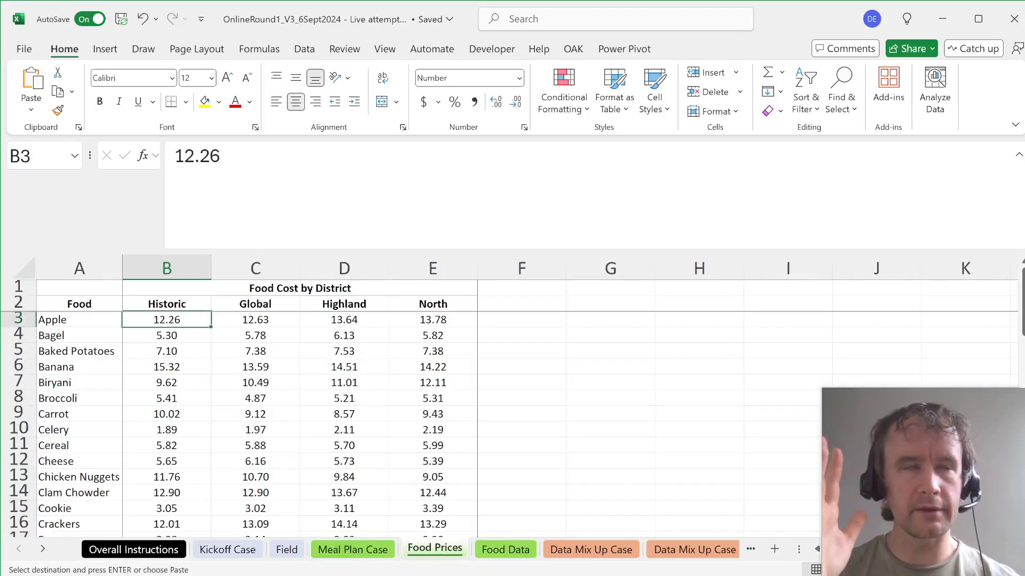
{"action": "key", "text": "ctrl+Page_Down"}
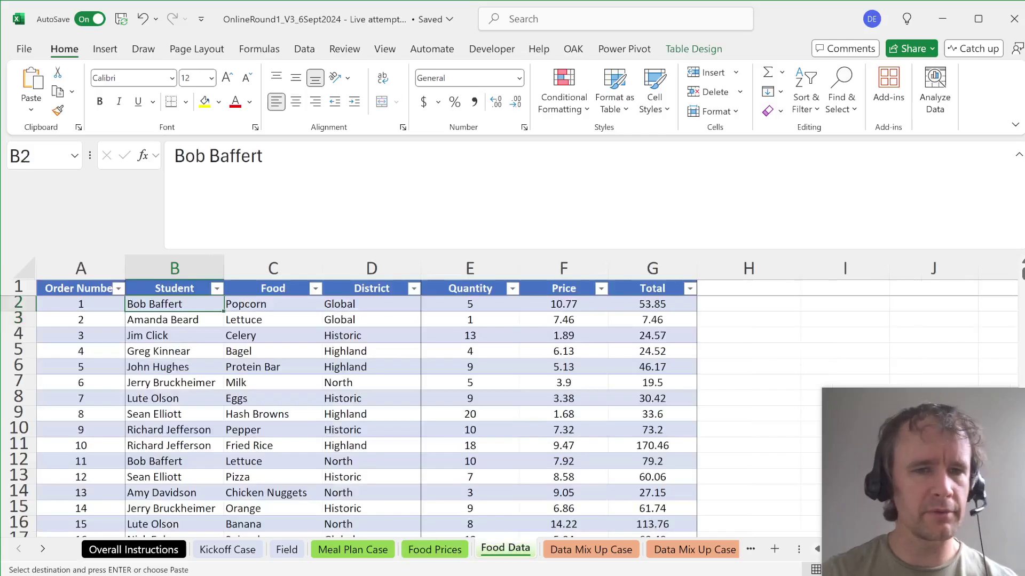
{"action": "key", "text": "ctrl+Page_Up"}
{"action": "key", "text": "ctrl+Page_Up"}
{"action": "key", "text": "Down"}
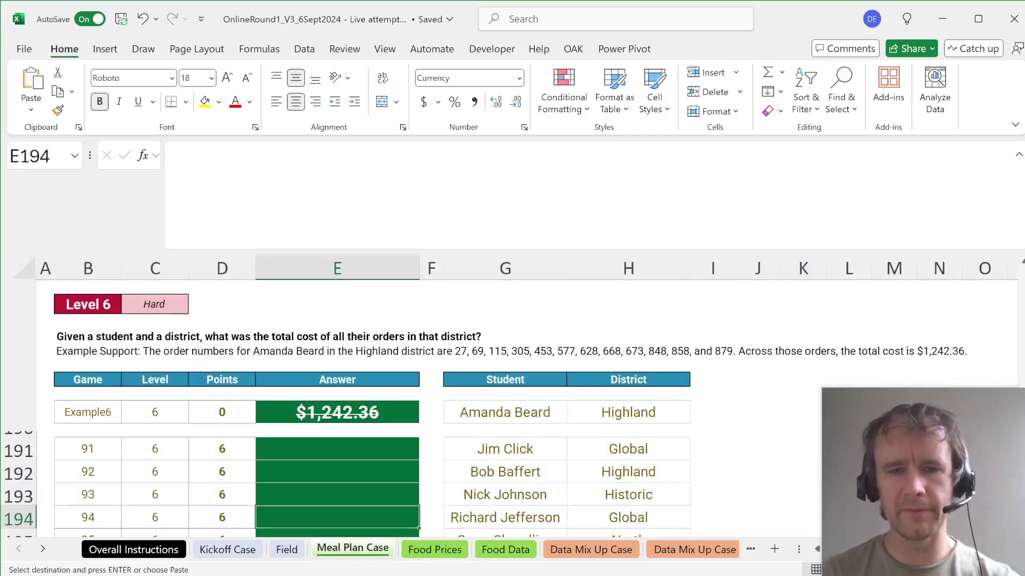
In E191 enter =SUMIFS(ord[Total],ord[Student],G191,ord[District],H191).
{"action": "left_click", "coordinate": [331, 458]}
{"action": "type", "text": "=sumifs"}
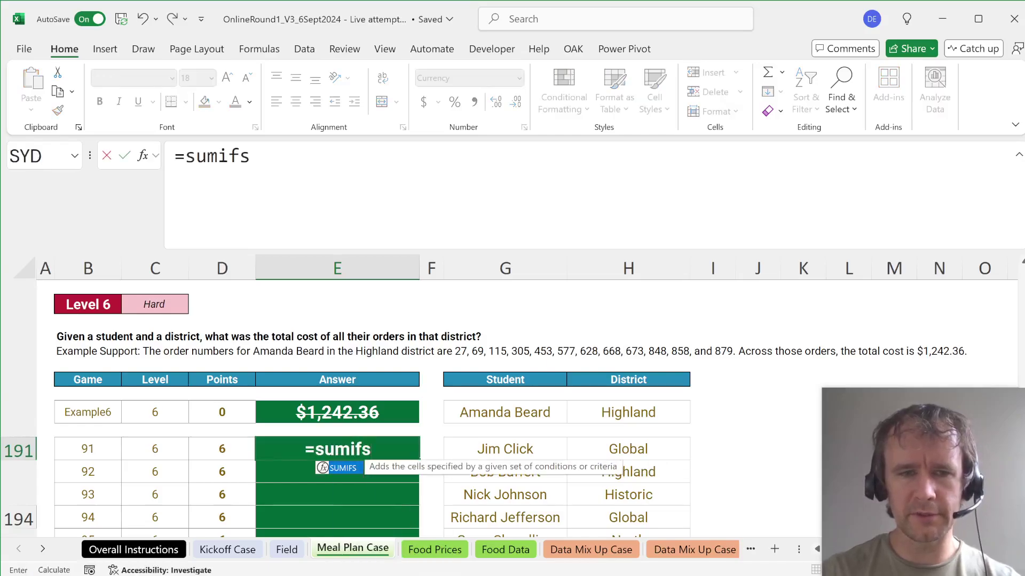
{"action": "key", "text": "Tab"}
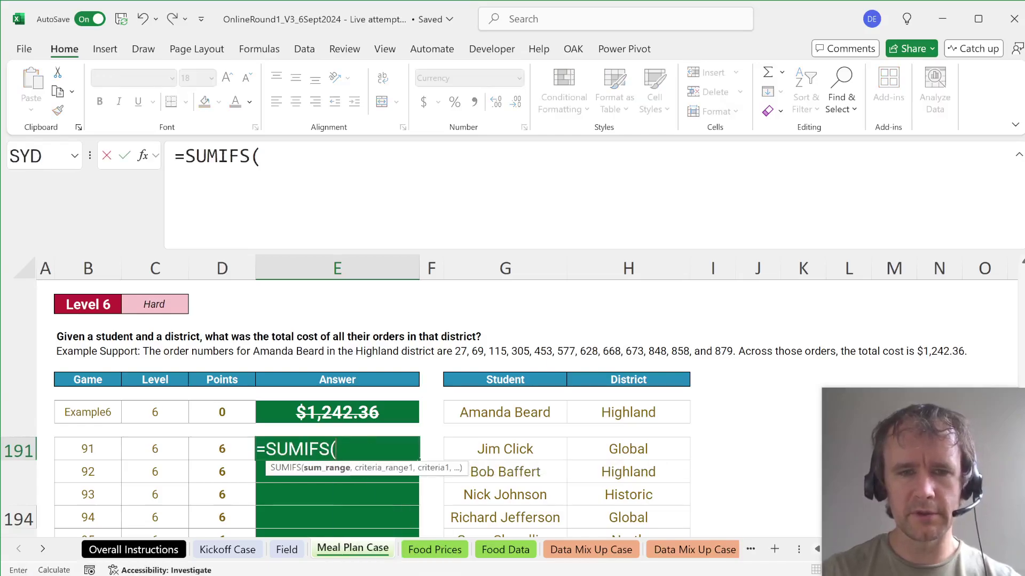
{"action": "type", "text": "ord[Total],"}
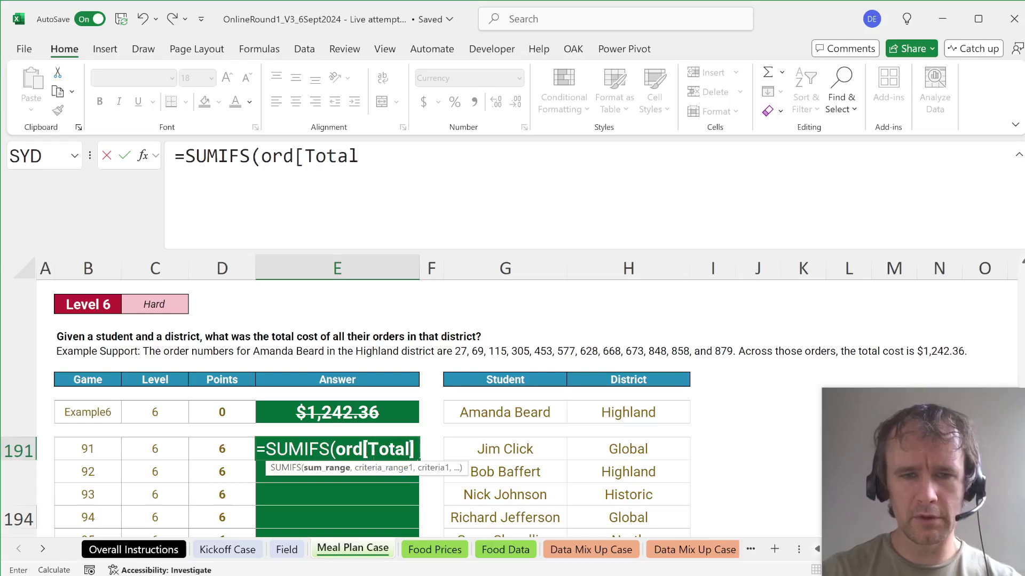
{"action": "type", "text": "ord[s"}
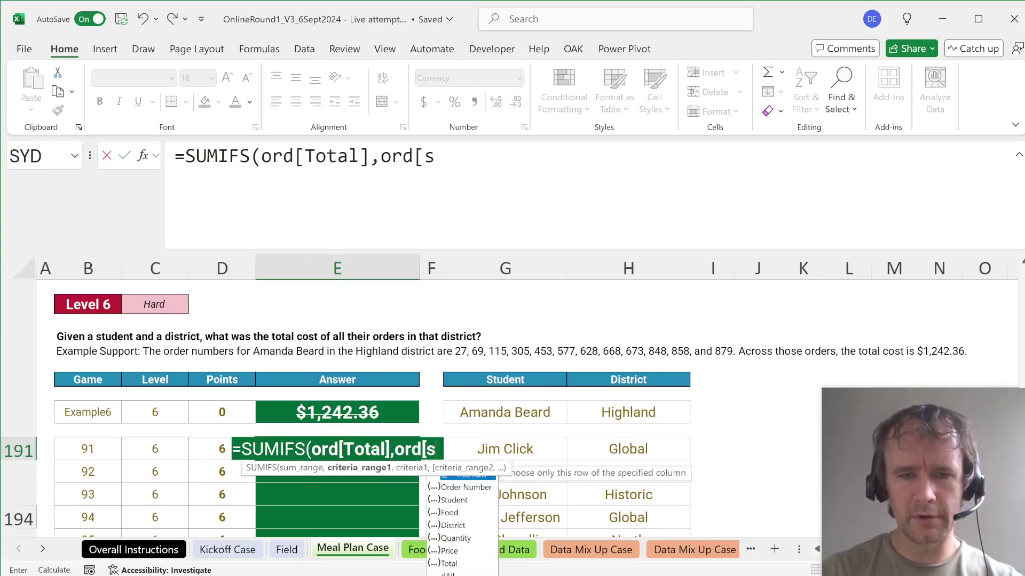
{"action": "key", "text": "Tab"}
{"action": "type", "text": "],"}
{"action": "key", "text": "Right"}
{"action": "key", "text": "Right"}
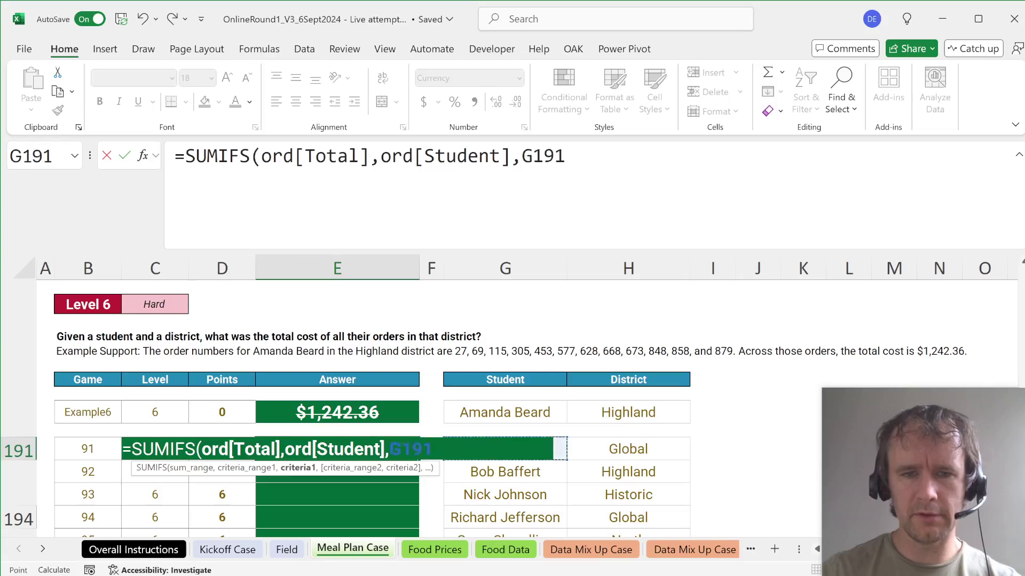
{"action": "type", "text": ",ord["}
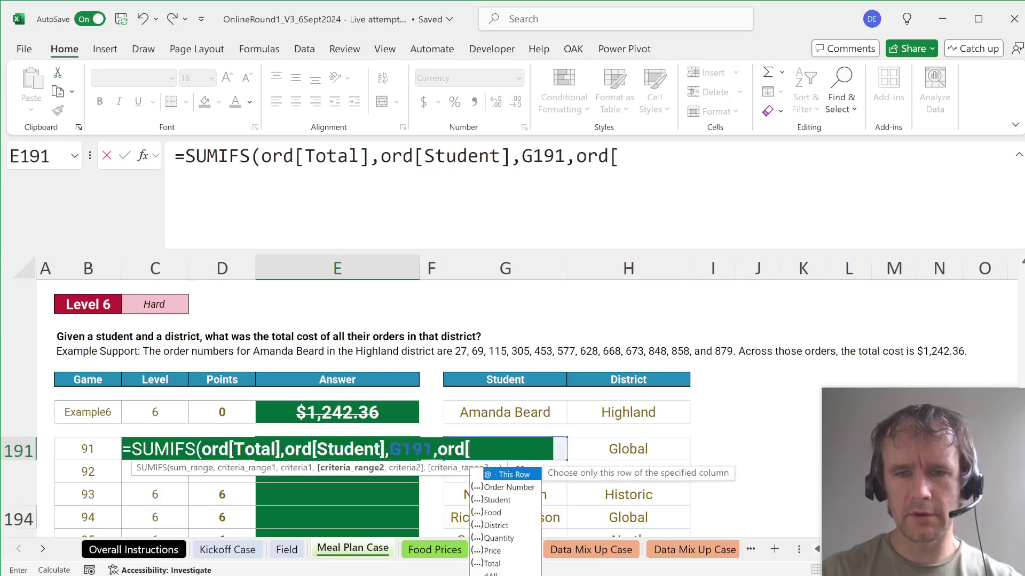
{"action": "type", "text": "di"}
{"action": "key", "text": "Tab"}
{"action": "type", "text": "],"}
{"action": "key", "text": "Right"}
{"action": "key", "text": "Right"}
{"action": "key", "text": "Right"}
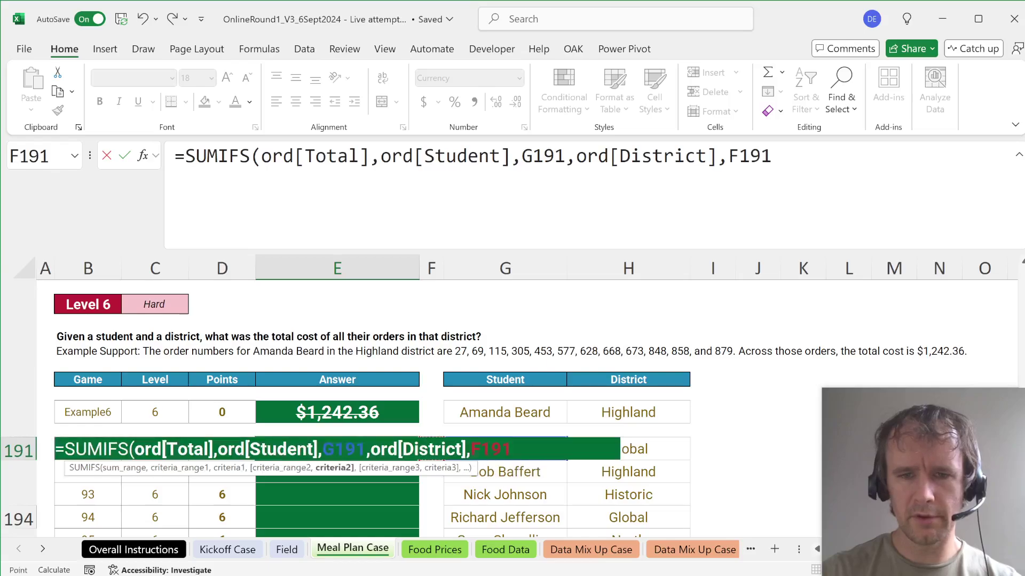
{"action": "key", "text": "Return"}
Copy the E191 formula into all Level 6 answers E191:E210.
{"action": "left_click", "coordinate": [332, 451]}
{"action": "key", "text": "ctrl+c"}
{"action": "key", "text": "Up"}
{"action": "key", "text": "Up"}
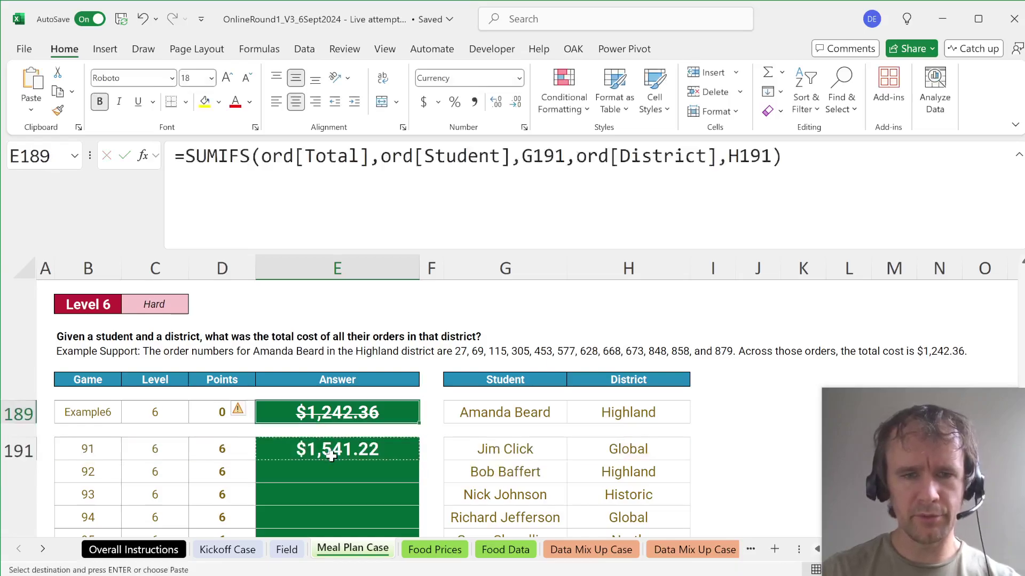
{"action": "key", "text": "Left"}
{"action": "key", "text": "Down"}
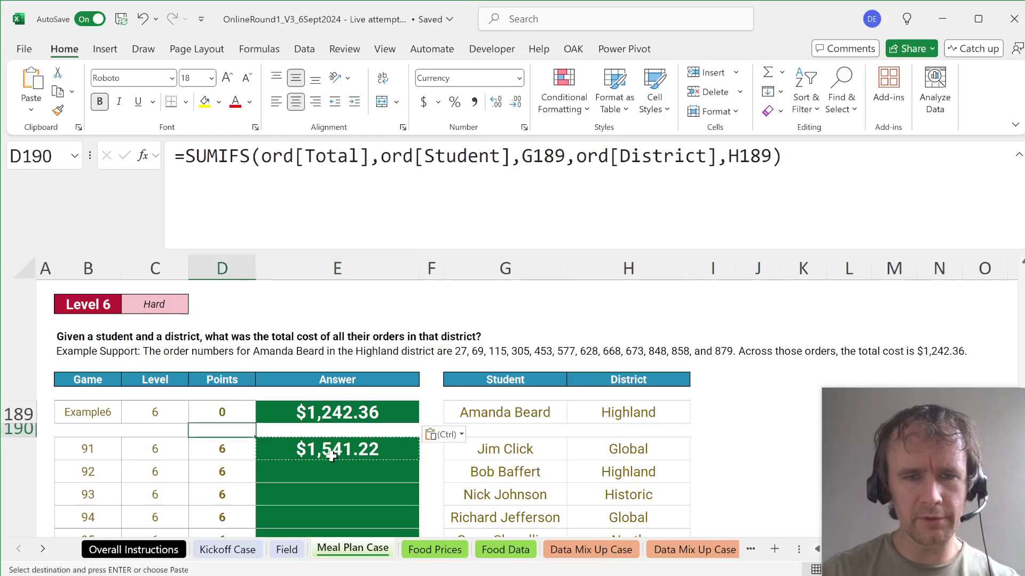
{"action": "key", "text": "ctrl+Down"}
{"action": "key", "text": "Right"}
{"action": "key", "text": "ctrl+shift+Up"}
{"action": "key", "text": "Return"}
{"action": "key", "text": "ctrl+Down"}
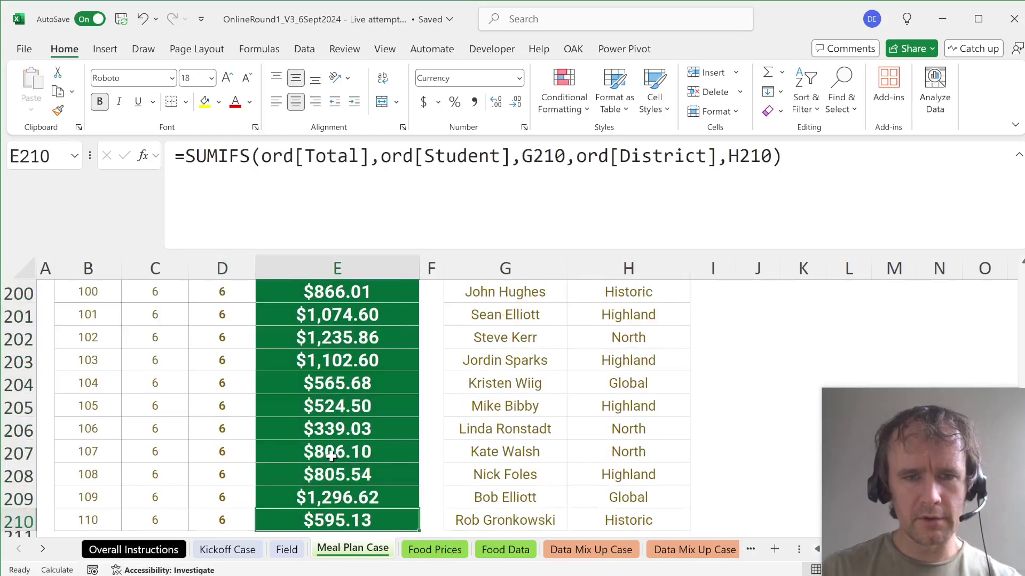
{"action": "key", "text": "Down"}
{"action": "key", "text": "Down"}
{"action": "key", "text": "Down"}
{"action": "key", "text": "Down"}
{"action": "key", "text": "Down"}
{"action": "key", "text": "Down"}
{"action": "key", "text": "Down"}
{"action": "key", "text": "Down"}
{"action": "key", "text": "Down"}
{"action": "key", "text": "Down"}
{"action": "key", "text": "Down"}
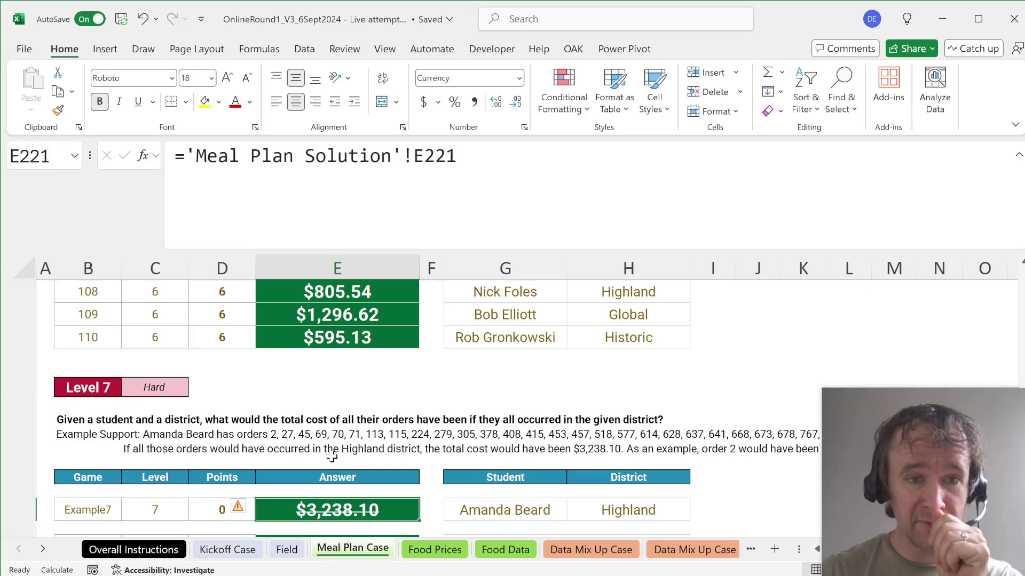
{"action": "key", "text": "Down"}
{"action": "key", "text": "Down"}
{"action": "key", "text": "Down"}
{"action": "key", "text": "Down"}
{"action": "key", "text": "Down"}
{"action": "key", "text": "Down"}
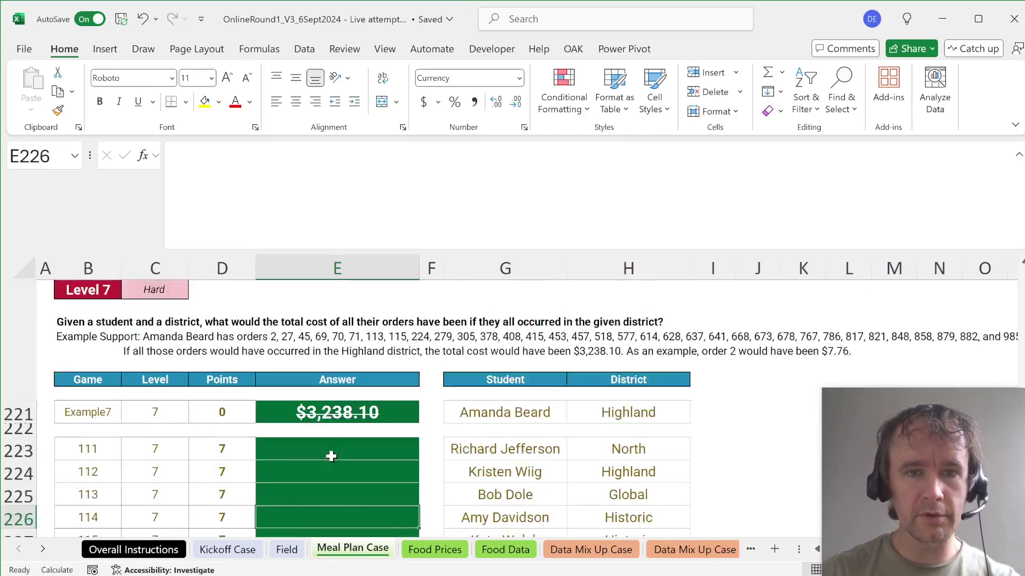
Review the Level 7 example and the Food Data orders table's header row.
{"action": "key", "text": "ctrl+Up"}
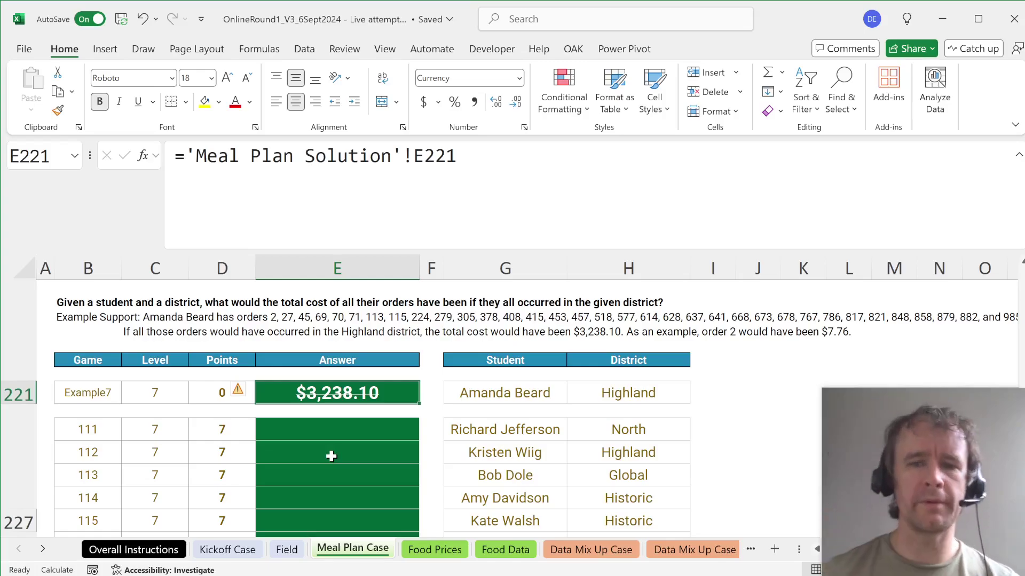
{"action": "key", "text": "ctrl+Page_Down"}
{"action": "key", "text": "ctrl+Page_Down"}
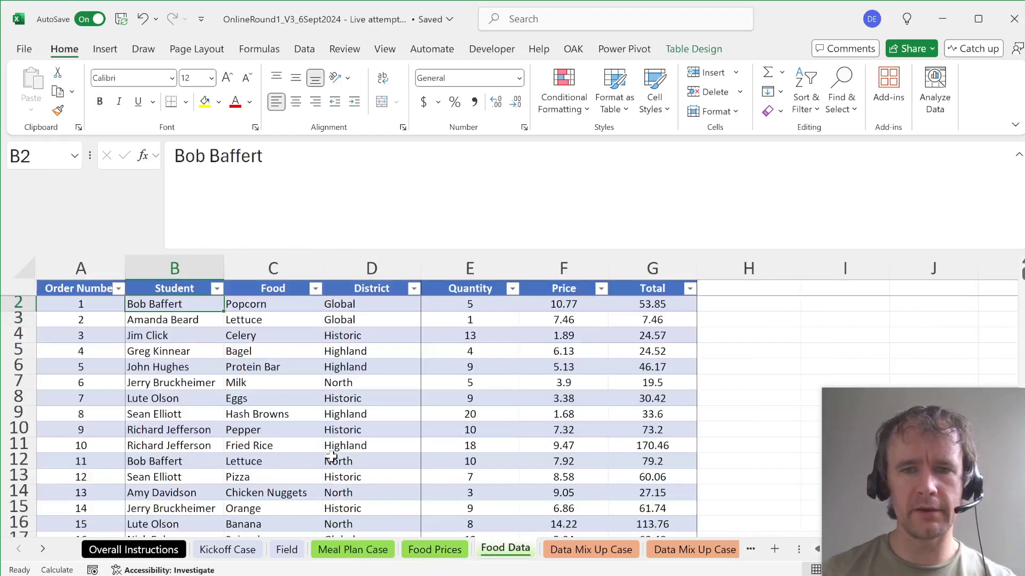
{"action": "key", "text": "Right"}
{"action": "key", "text": "Right"}
{"action": "key", "text": "Right"}
{"action": "key", "text": "Right"}
{"action": "key", "text": "Right"}
{"action": "key", "text": "Up"}
{"action": "key", "text": "Right"}
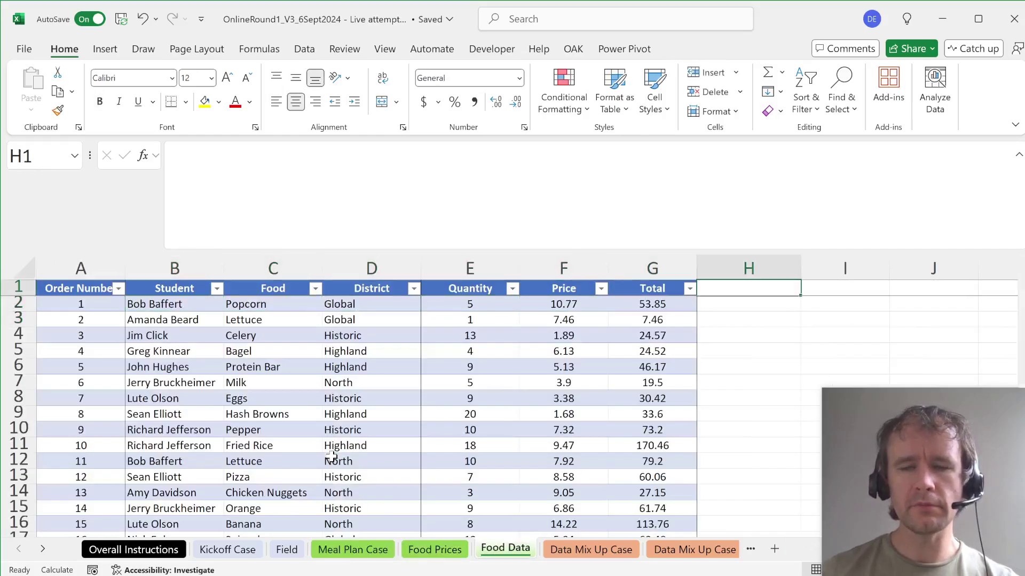
{"action": "key", "text": "ctrl+Page_Up"}
In Food Prices G2, spill headers Tot - Historic through Tot - North with ="Tot - "&dist, and copy them.
{"action": "key", "text": "Right"}
{"action": "key", "text": "Right"}
{"action": "key", "text": "Right"}
{"action": "key", "text": "Right"}
{"action": "type", "text": "="}
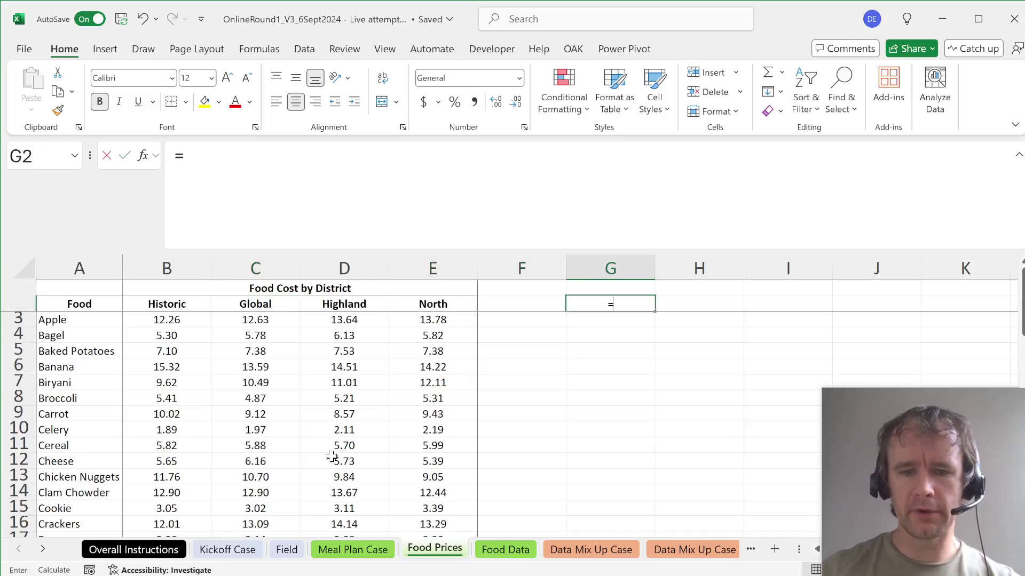
{"action": "type", "text": "\"Tot"}
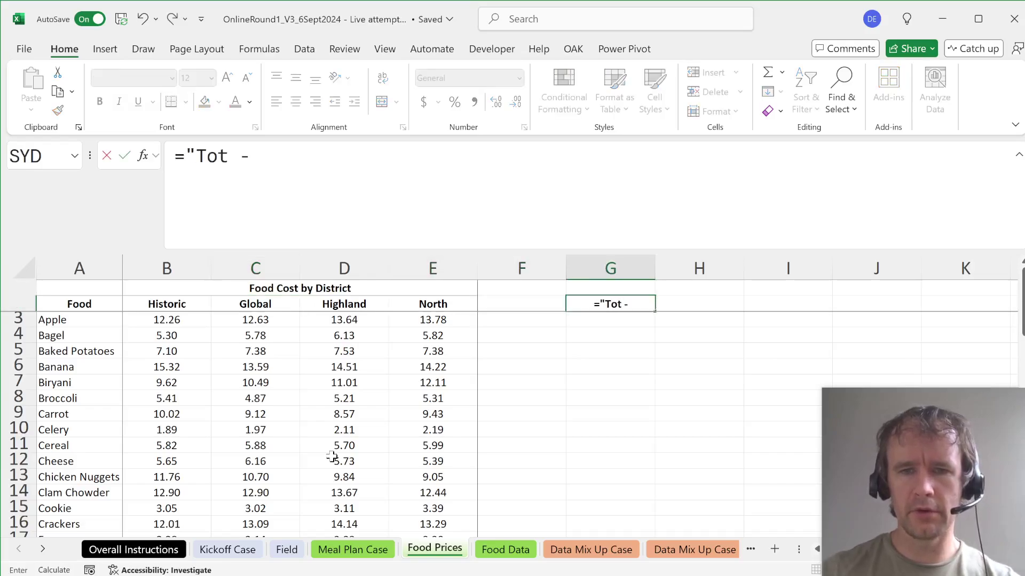
{"action": "type", "text": " - \"&"}
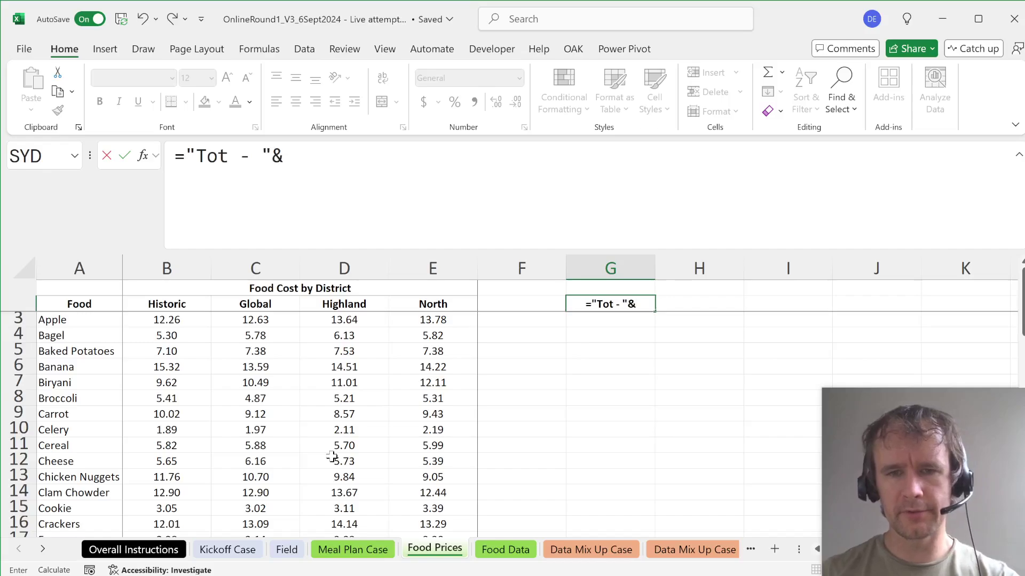
{"action": "key", "text": "Left"}
{"action": "key", "text": "Left"}
{"action": "key", "text": "shift+Left"}
{"action": "key", "text": "shift+Left"}
{"action": "key", "text": "shift+Left"}
{"action": "key", "text": "shift+Left"}
{"action": "key", "text": "BackSpace"}
{"action": "key", "text": "BackSpace"}
{"action": "key", "text": "BackSpace"}
{"action": "key", "text": "BackSpace"}
{"action": "key", "text": "BackSpace"}
{"action": "type", "text": "dist"}
{"action": "key", "text": "ctrl+Return"}
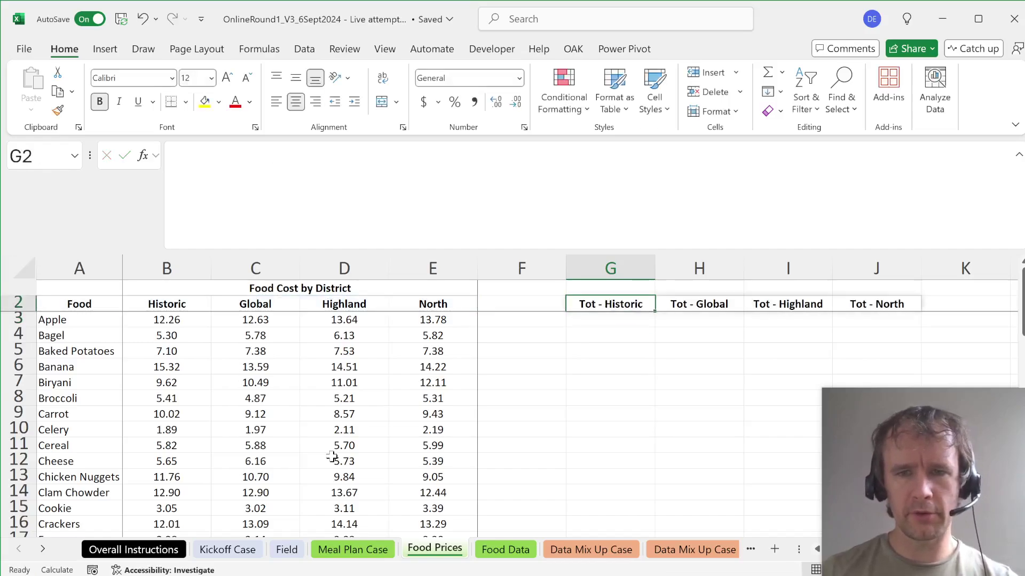
{"action": "key", "text": "ctrl+shift+Right"}
{"action": "key", "text": "ctrl+c"}
{"action": "key", "text": "ctrl+Page_Down"}
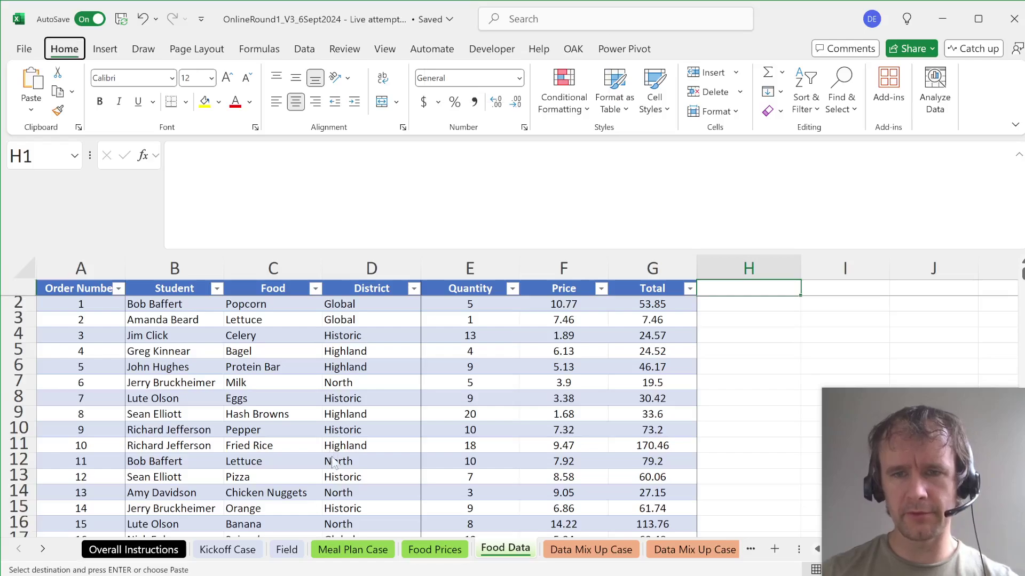
{"action": "key", "text": "ctrl+v"}
{"action": "key", "text": "Down"}
{"action": "type", "text": "="}
{"action": "key", "text": "Left"}
{"action": "key", "text": "Left"}
{"action": "key", "text": "Left"}
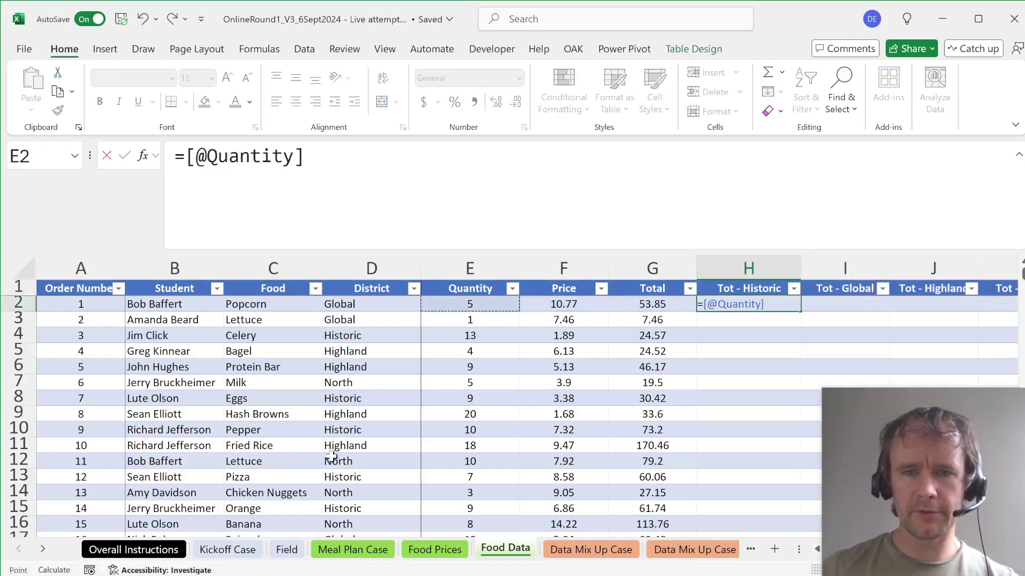
{"action": "type", "text": "*"}
{"action": "key", "text": "ctrl+Page_Up"}
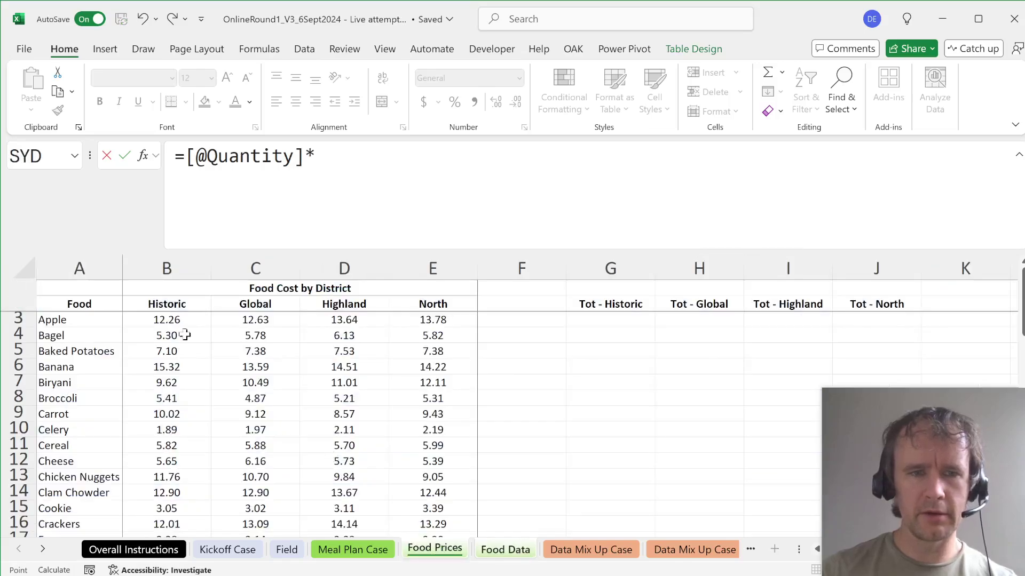
{"action": "left_click", "coordinate": [173, 319]}
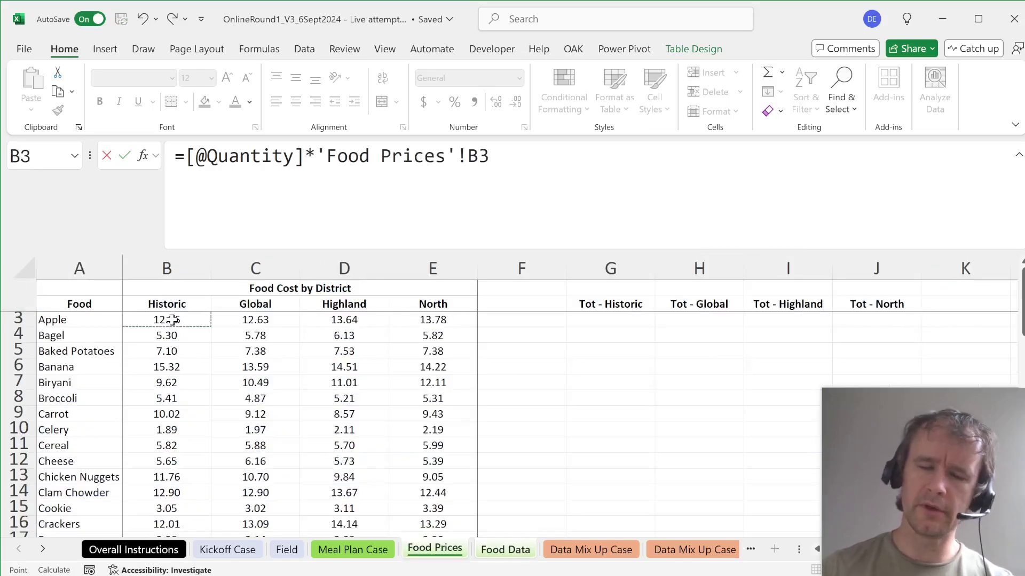
{"action": "key", "text": "BackSpace"}
{"action": "key", "text": "BackSpace"}
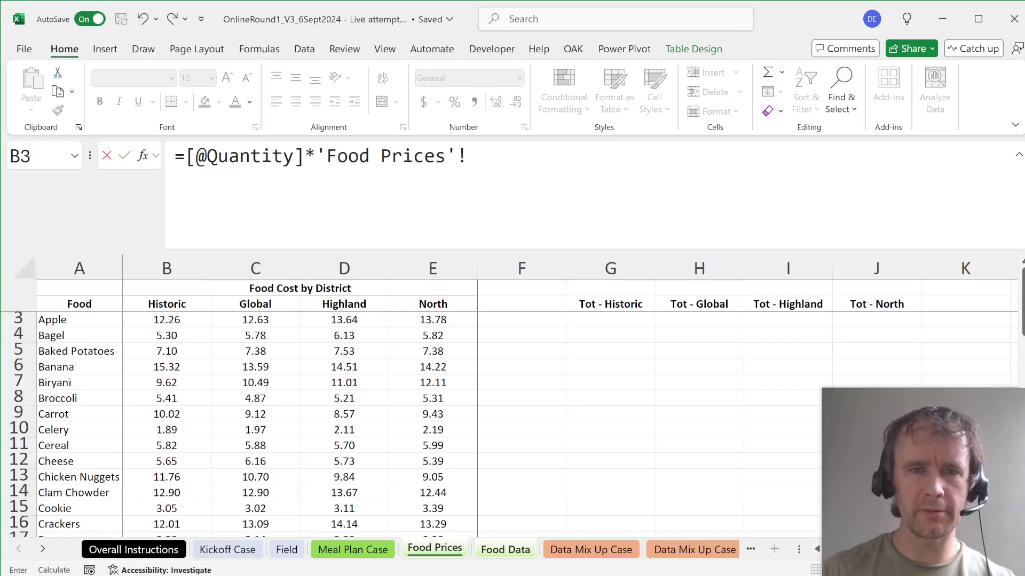
{"action": "left_click_drag", "start_coordinate": [467, 156], "coordinate": [317, 156]}
{"action": "type", "text": "xl"}
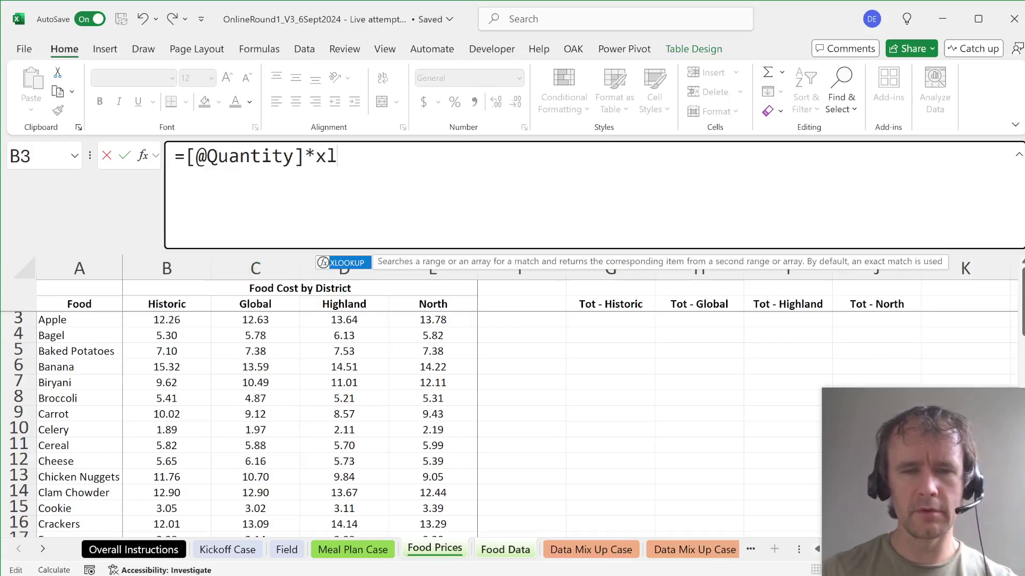
{"action": "key", "text": "Tab"}
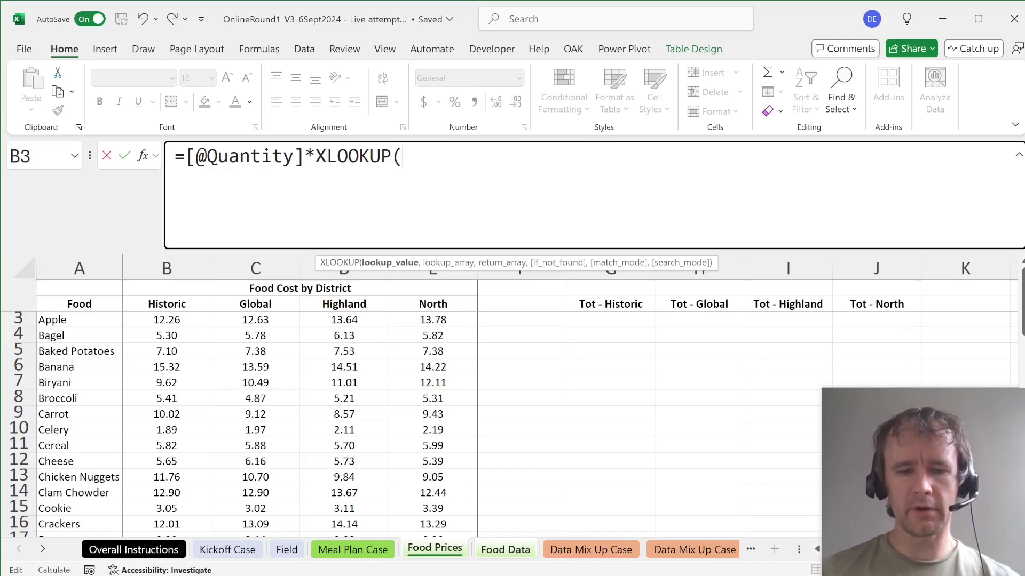
{"action": "type", "text": "[Food"}
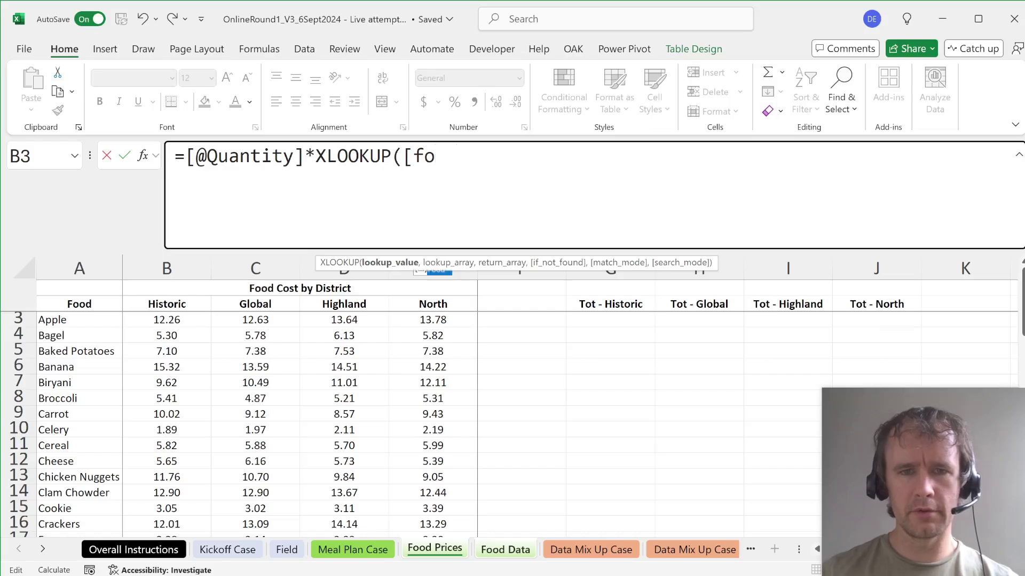
{"action": "type", "text": "],"}
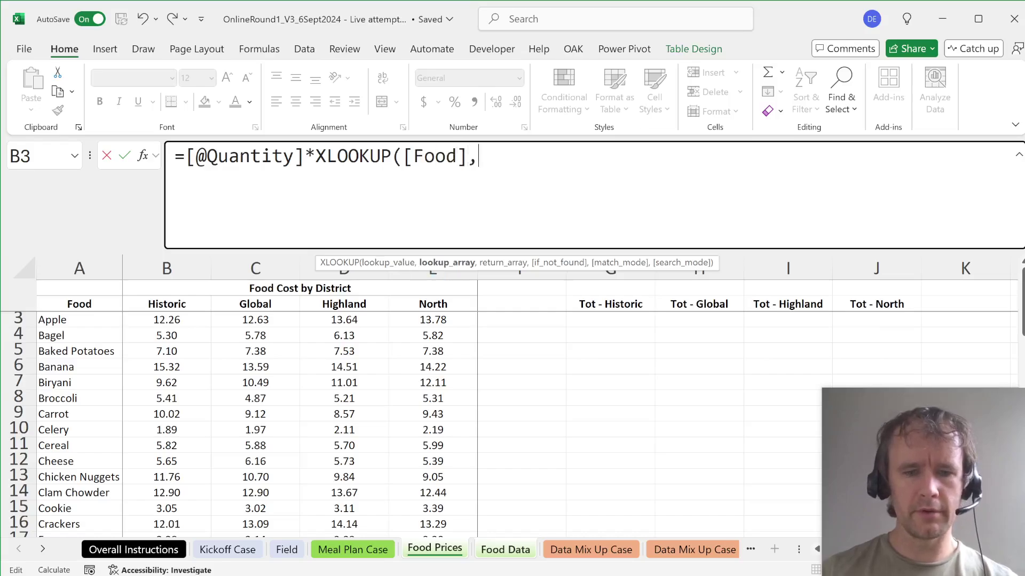
{"action": "type", "text": "food,"}
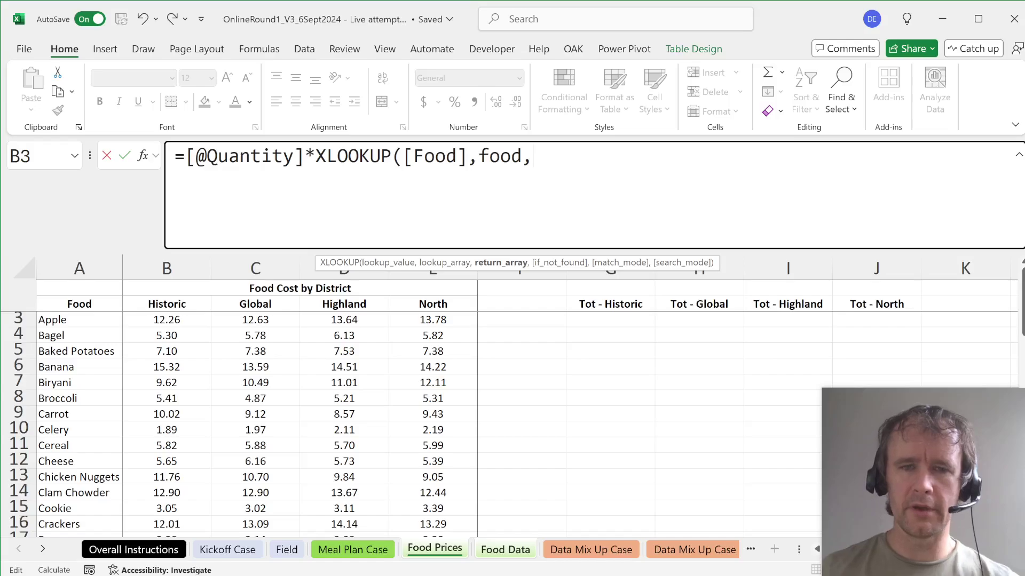
{"action": "left_click_drag", "start_coordinate": [403, 156], "coordinate": [468, 156]}
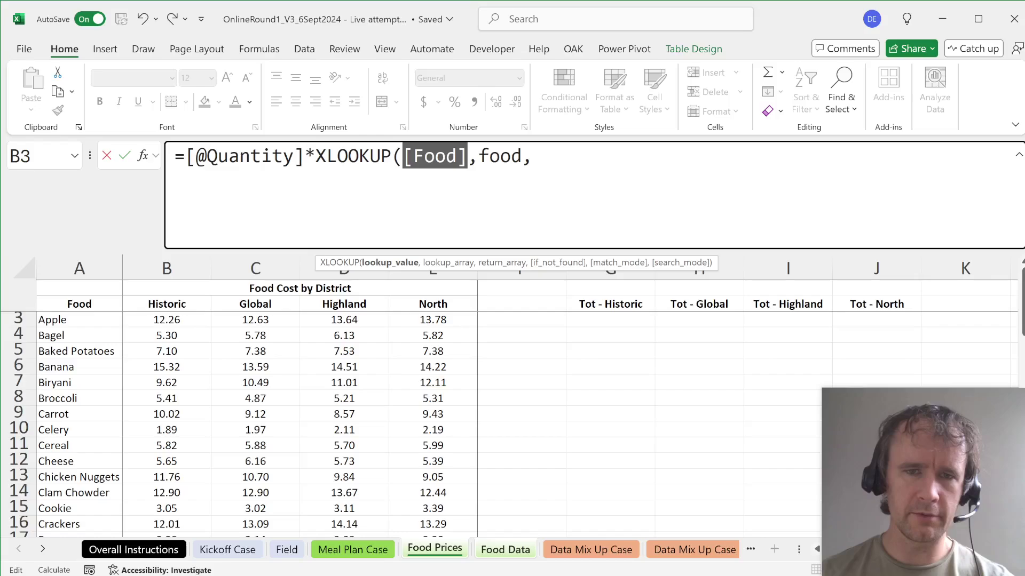
{"action": "left_click", "coordinate": [414, 155]}
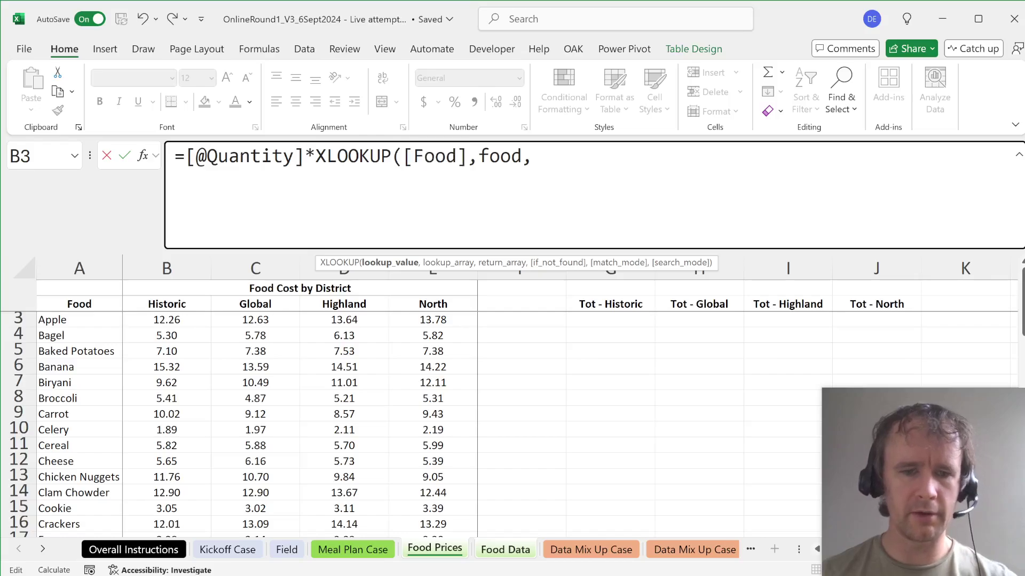
{"action": "type", "text": "@"}
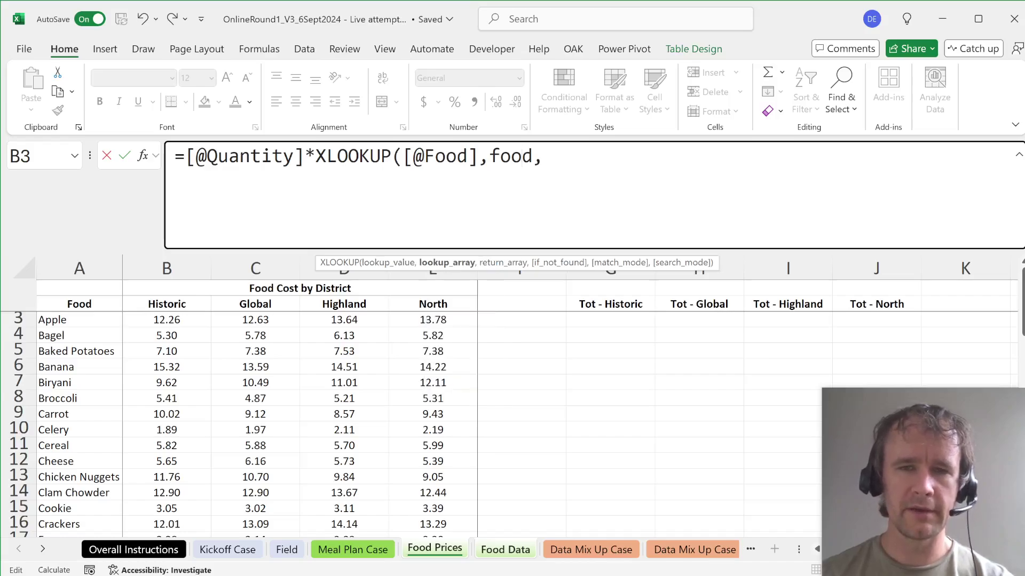
{"action": "double_click", "coordinate": [510, 155]}
{"action": "left_click", "coordinate": [543, 156]}
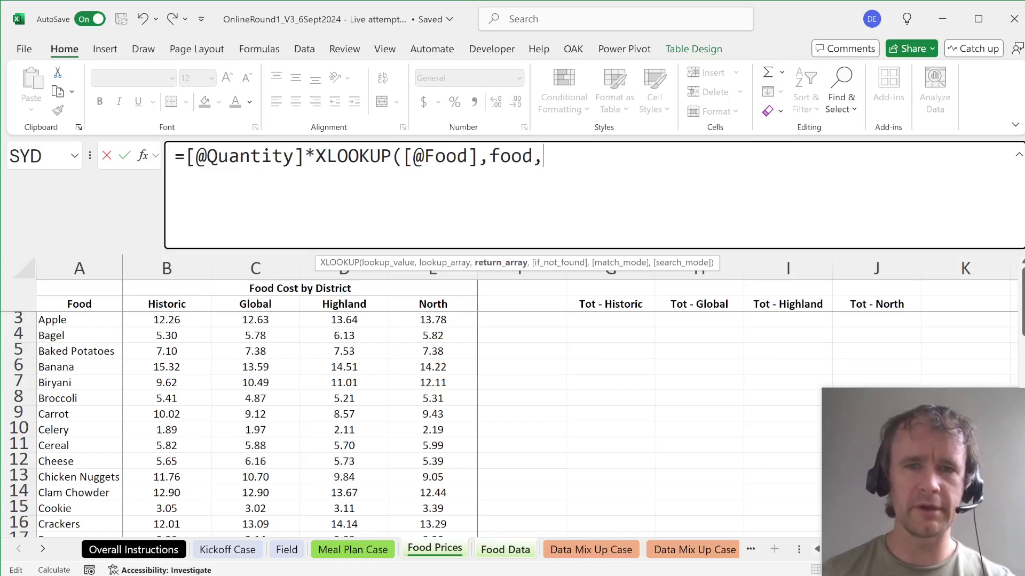
{"action": "type", "text": ","}
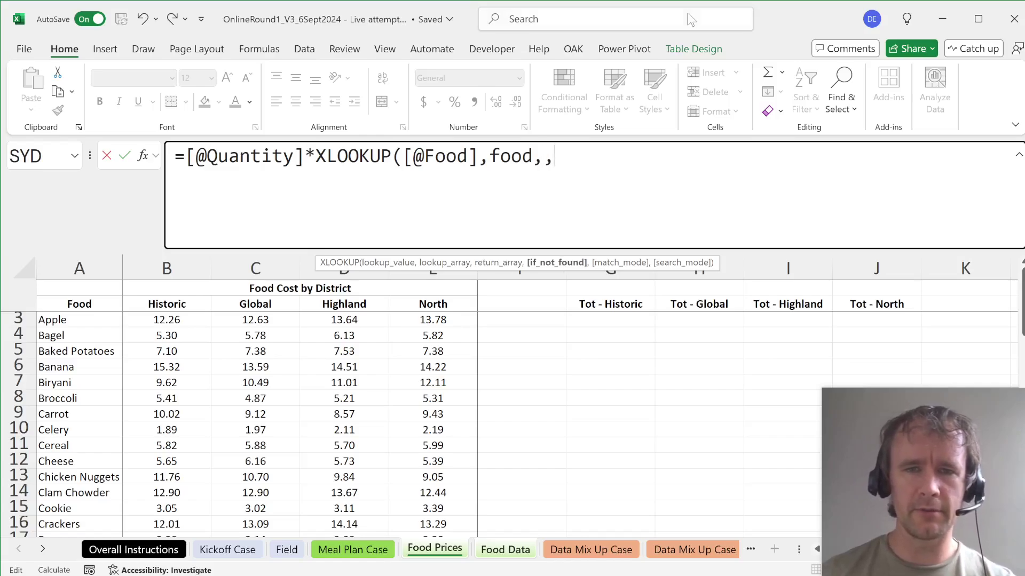
{"action": "key", "text": "BackSpace"}
Finish the lookup with 'Food Prices'!B$3:B$52 and fill the formula across to Tot - North.
{"action": "left_click", "coordinate": [163, 291]}
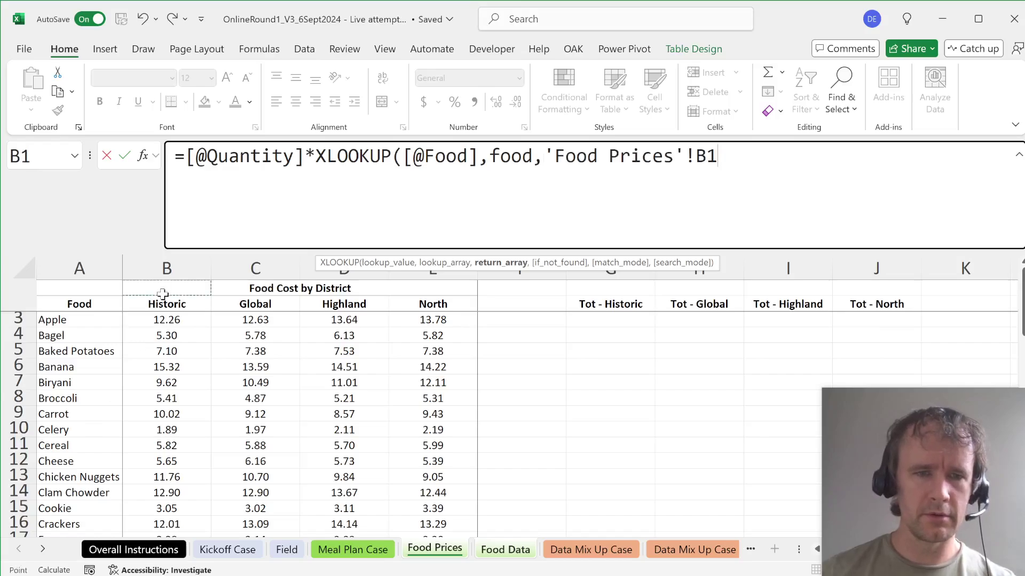
{"action": "key", "text": "Down"}
{"action": "key", "text": "Down"}
{"action": "key", "text": "ctrl+shift+Down"}
{"action": "key", "text": "F4"}
{"action": "key", "text": "F4"}
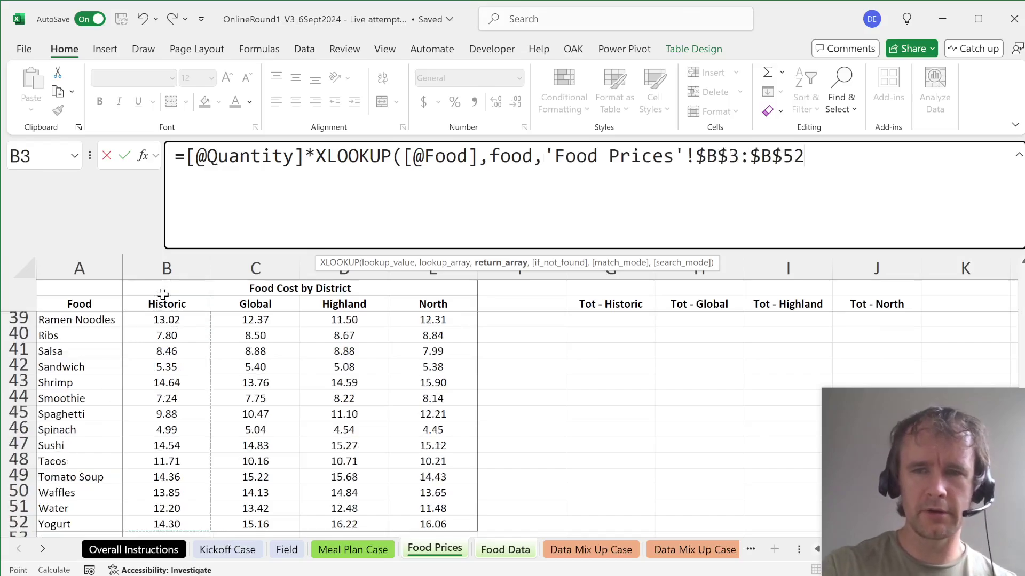
{"action": "key", "text": "F2"}
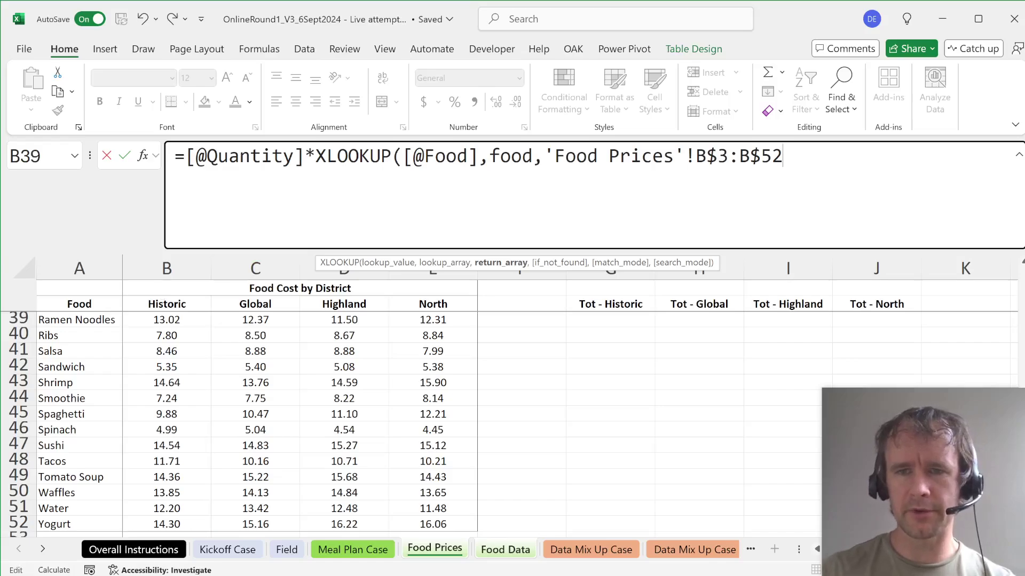
{"action": "type", "text": ")"}
{"action": "key", "text": "Return"}
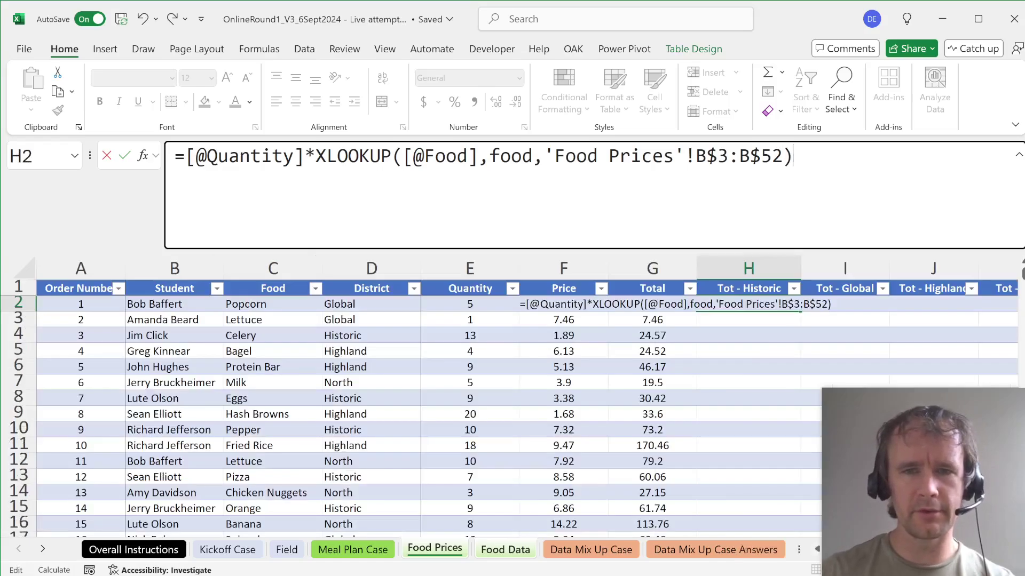
{"action": "key", "text": "Up"}
{"action": "key", "text": "shift+Right"}
{"action": "key", "text": "shift+Right"}
{"action": "key", "text": "shift+Right"}
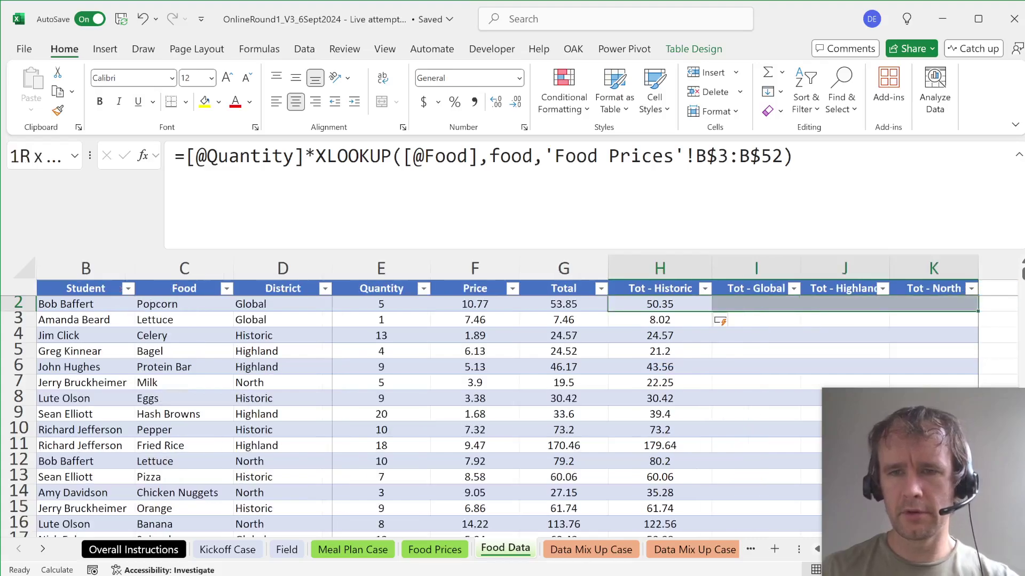
{"action": "key", "text": "F2"}
{"action": "key", "text": "ctrl+Return"}
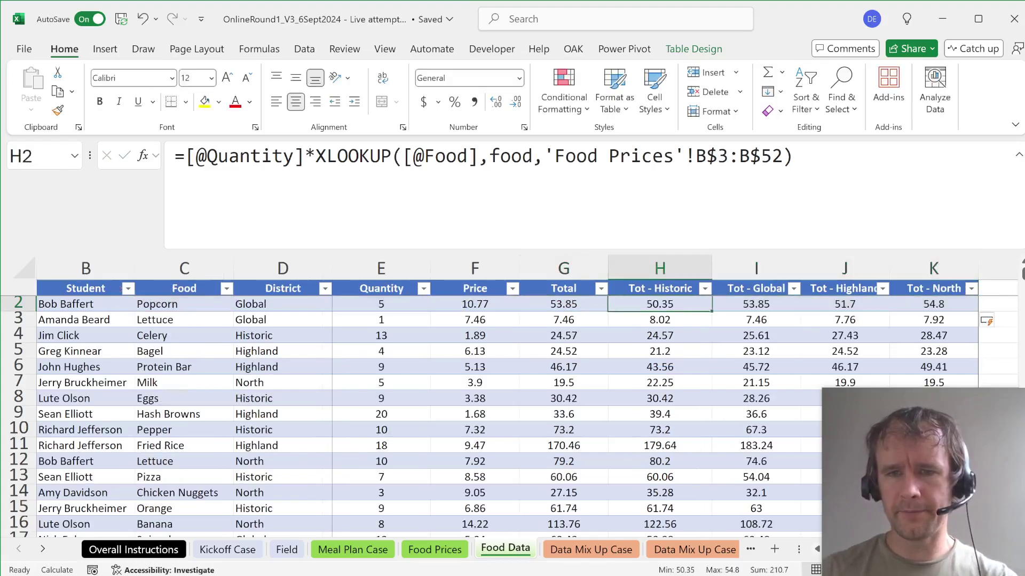
{"action": "key", "text": "ctrl+Page_Up"}
{"action": "key", "text": "ctrl+Page_Up"}
{"action": "key", "text": "ctrl+Page_Up"}
In E223 begin the formula =SUMIFS(INDEX(ord,0,XMATCH(.
{"action": "key", "text": "ctrl+Page_Down"}
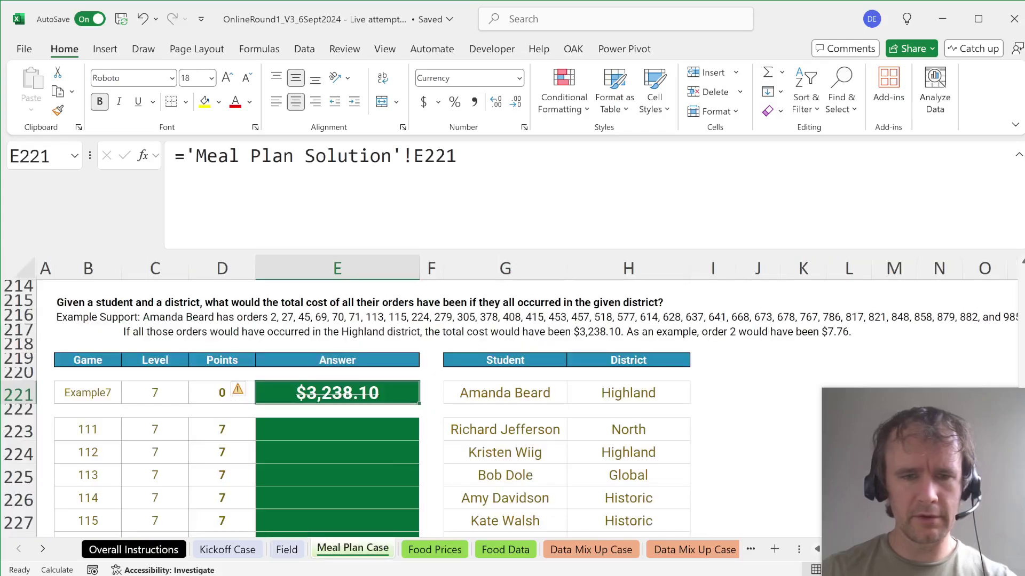
{"action": "key", "text": "Left"}
{"action": "key", "text": "Right"}
{"action": "key", "text": "Down"}
{"action": "key", "text": "Up"}
{"action": "key", "text": "Down"}
{"action": "key", "text": "Down"}
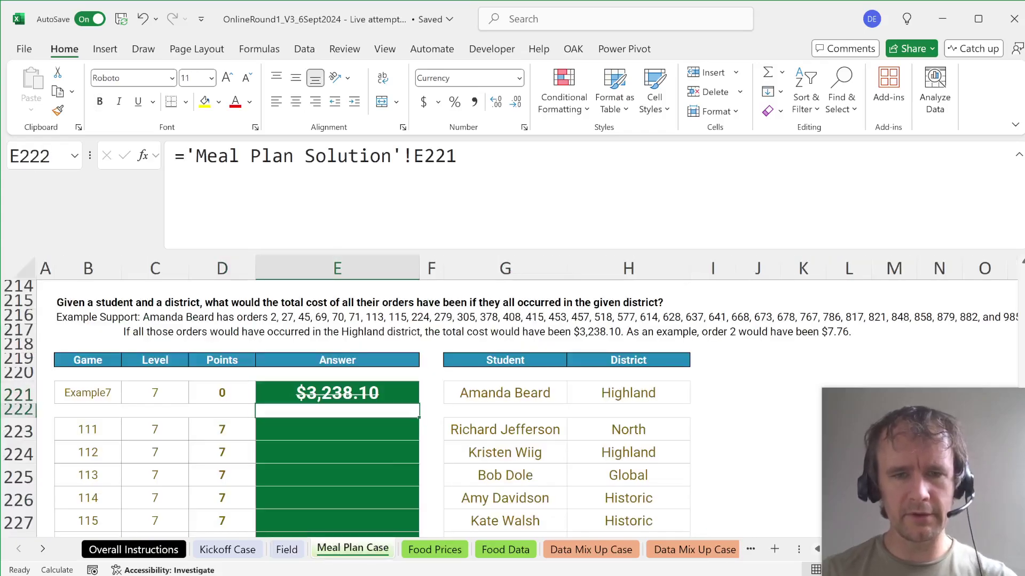
{"action": "type", "text": "=sumifs"}
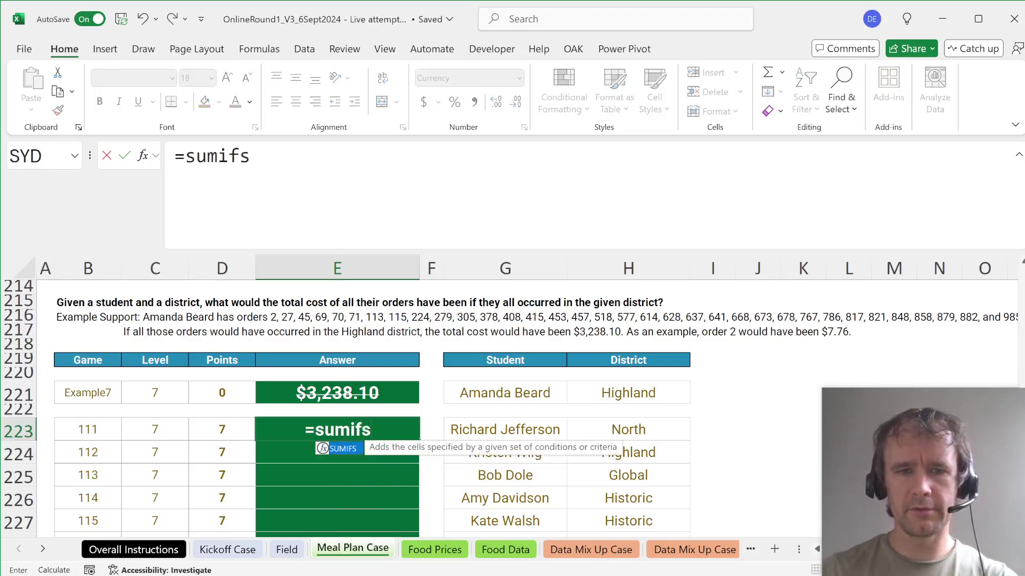
{"action": "key", "text": "Tab"}
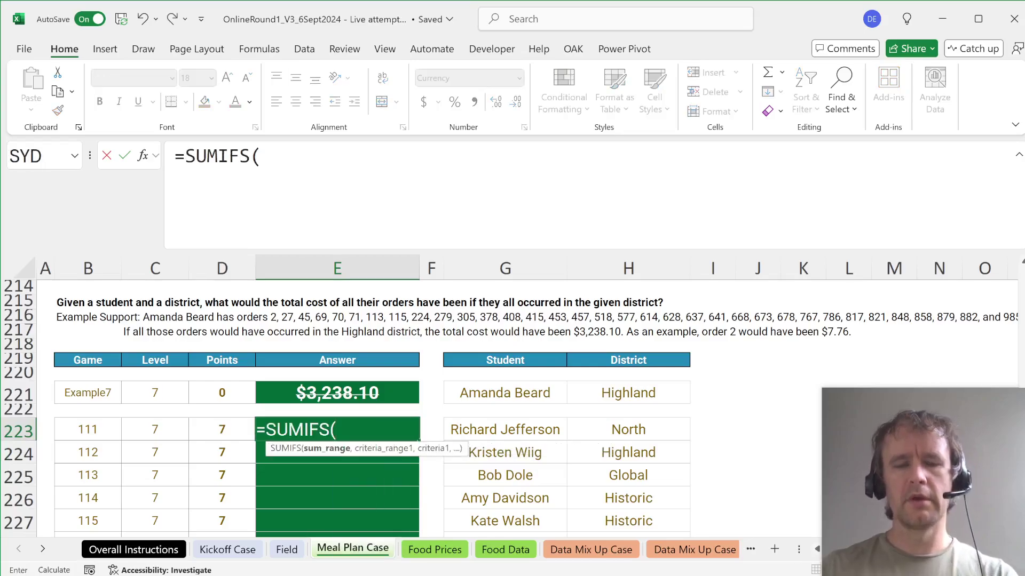
{"action": "type", "text": "ind"}
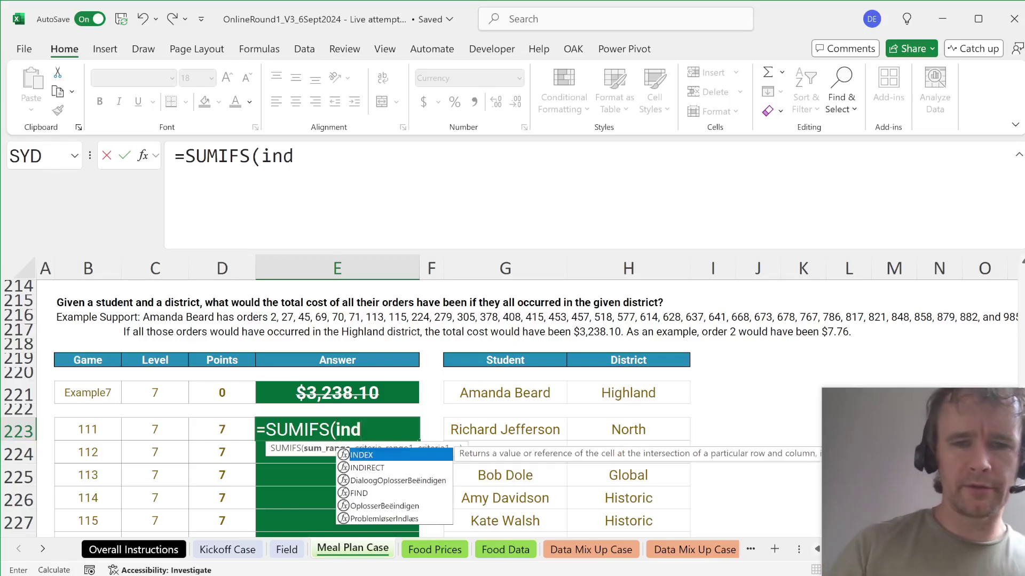
{"action": "key", "text": "Tab"}
{"action": "type", "text": "ord,"}
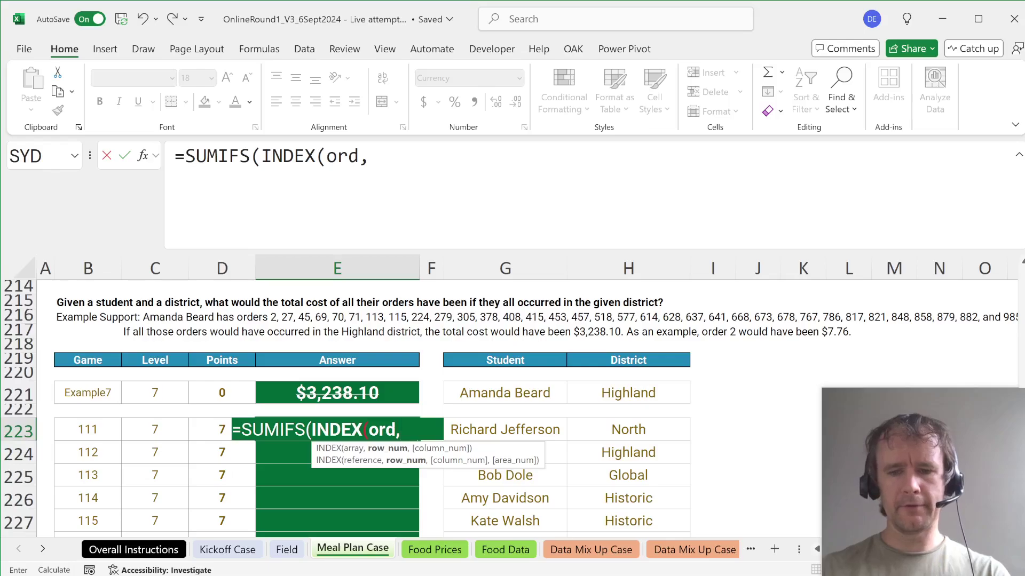
{"action": "type", "text": "0,"}
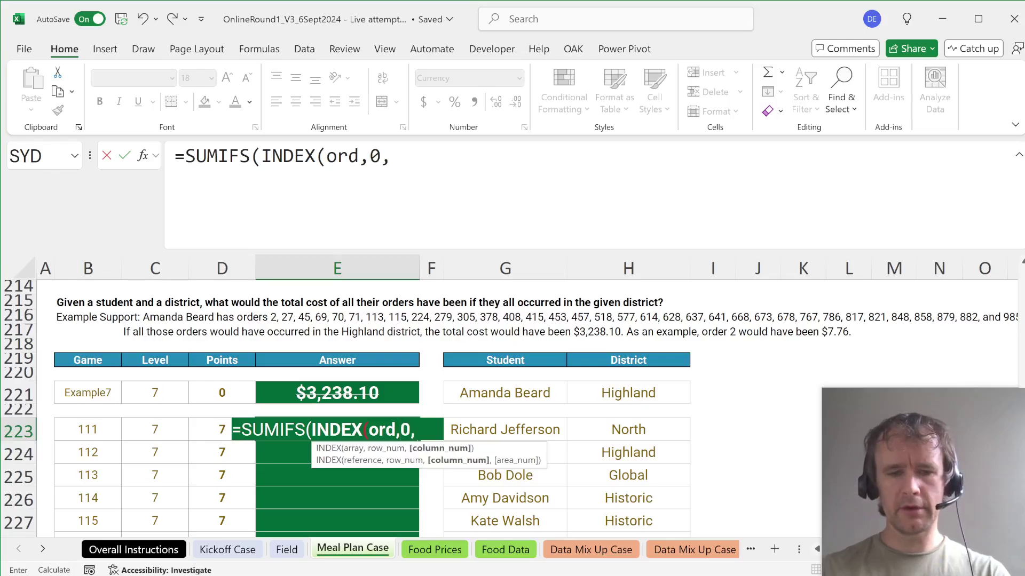
{"action": "type", "text": "xm"}
{"action": "key", "text": "Tab"}
Complete it as XMATCH("Tot - "&H223,ord[#Headers])),ord[Student],G223).
{"action": "type", "text": "\""}
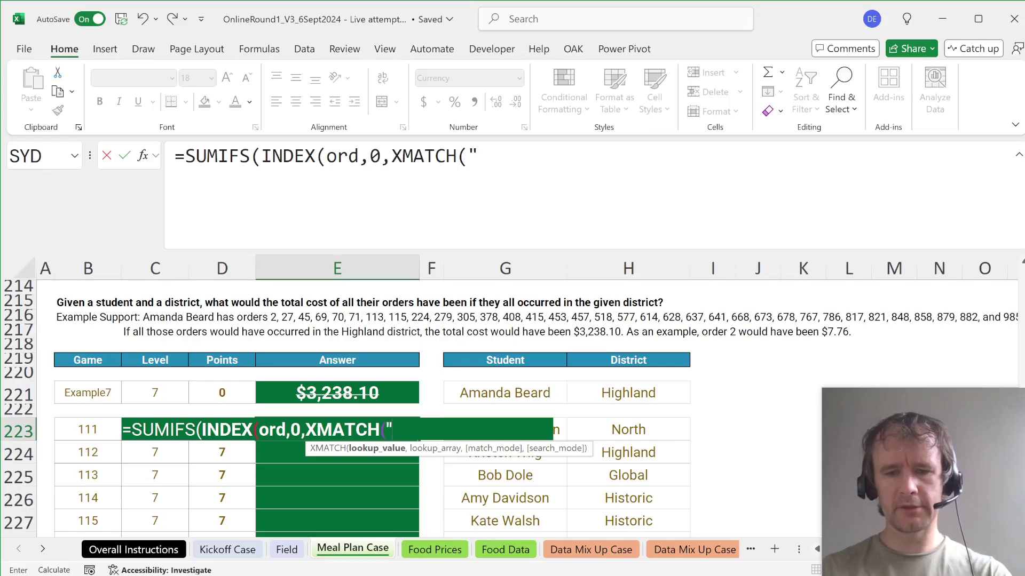
{"action": "type", "text": "Tot"}
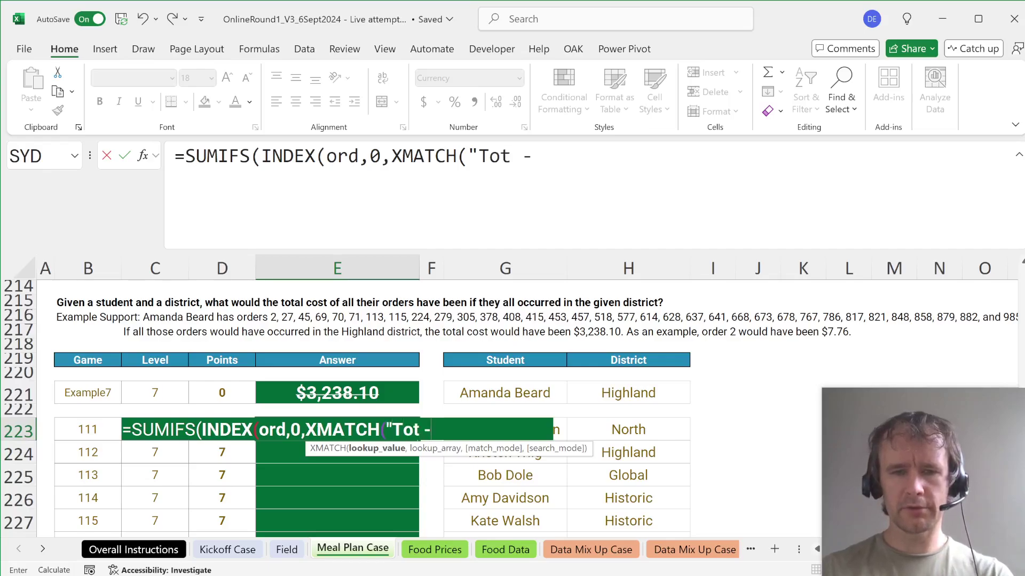
{"action": "type", "text": " - \"&"}
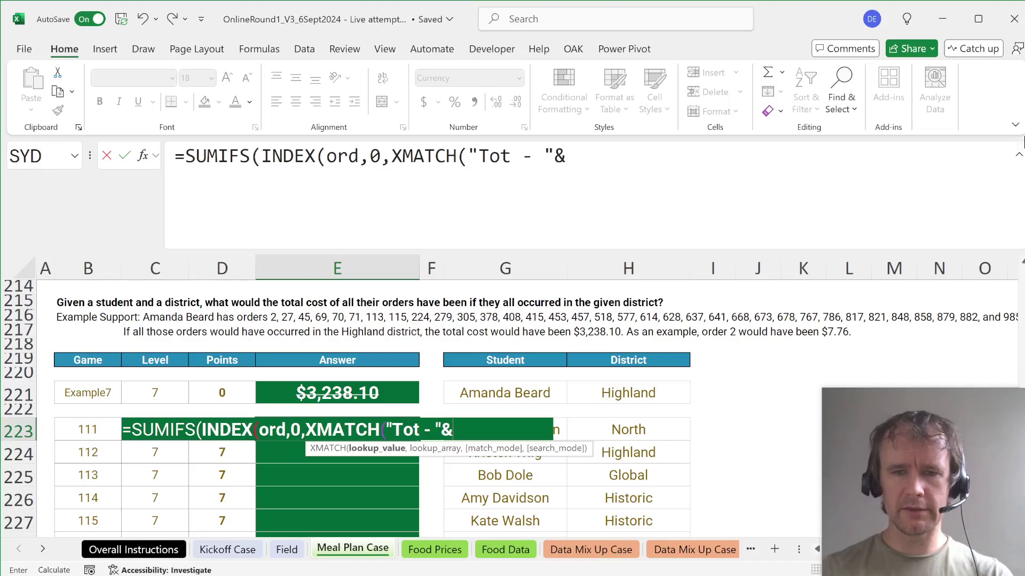
{"action": "left_click", "coordinate": [618, 425]}
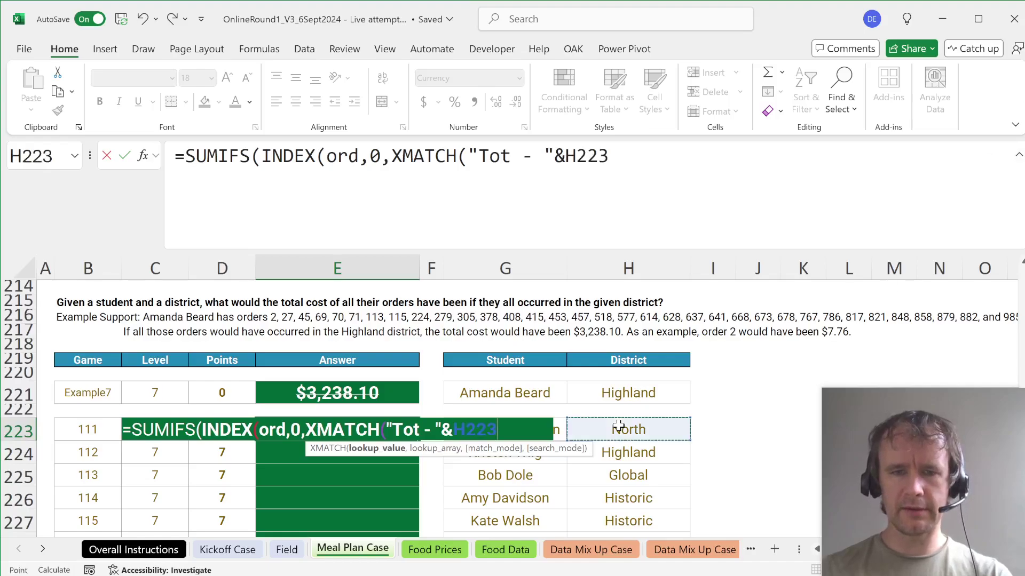
{"action": "type", "text": ","}
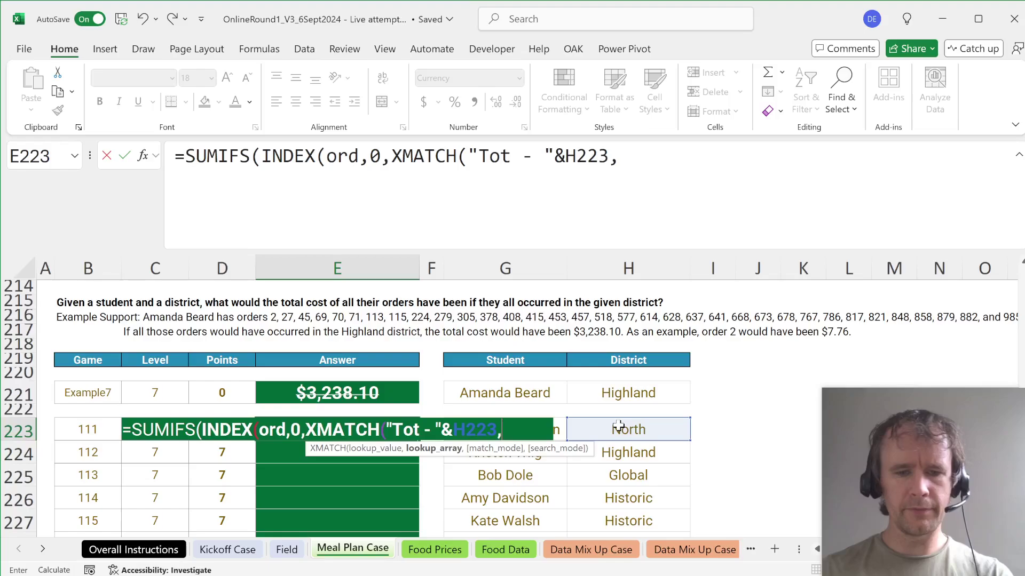
{"action": "type", "text": "ord[#h"}
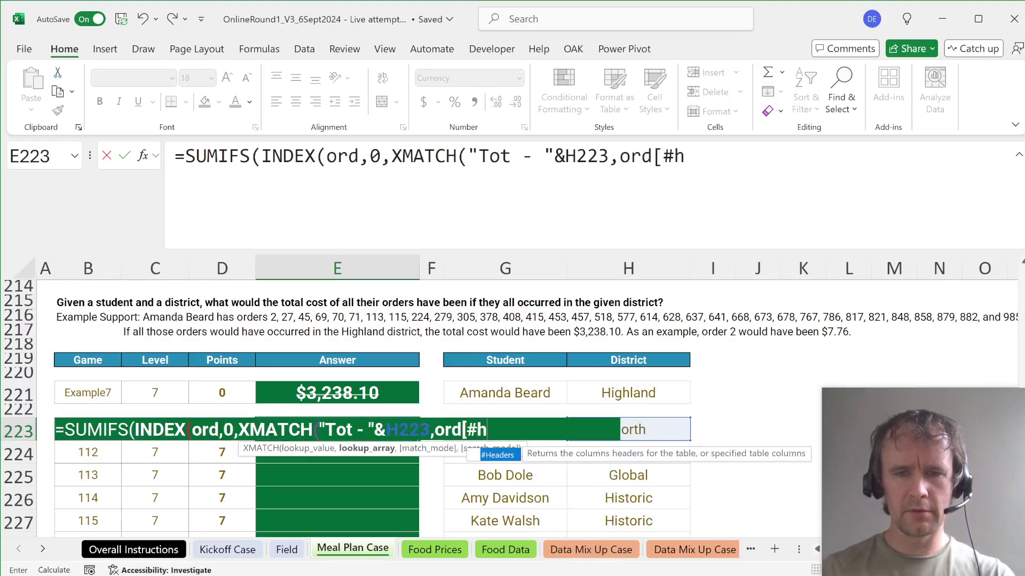
{"action": "key", "text": "Tab"}
{"action": "type", "text": "])"}
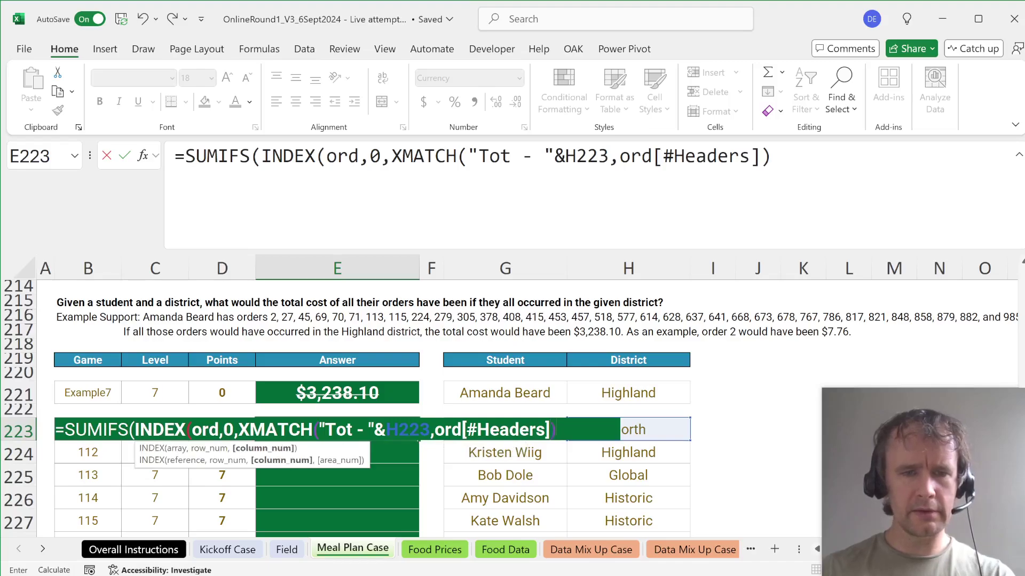
{"action": "type", "text": "),"}
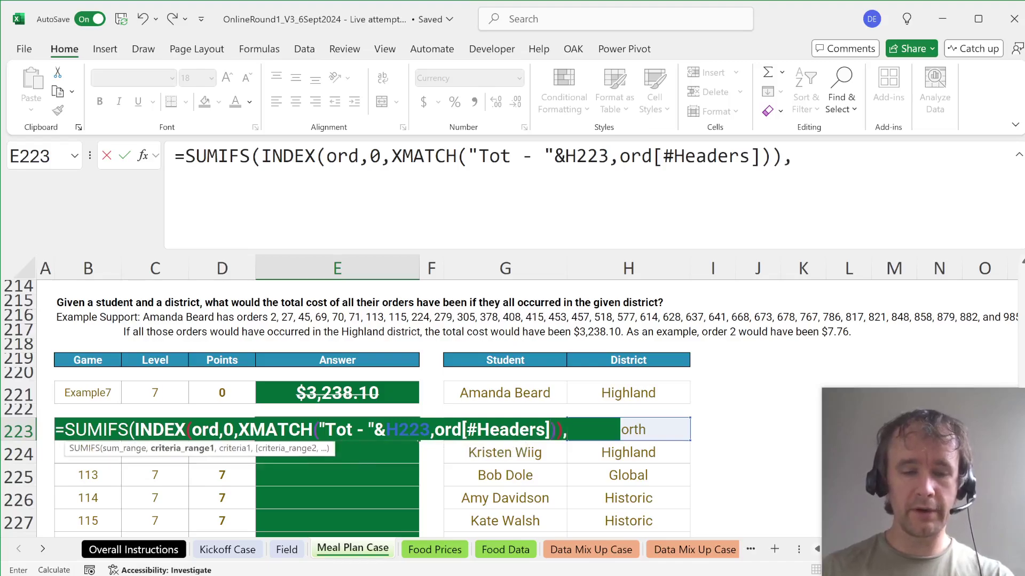
{"action": "type", "text": "ord[s"}
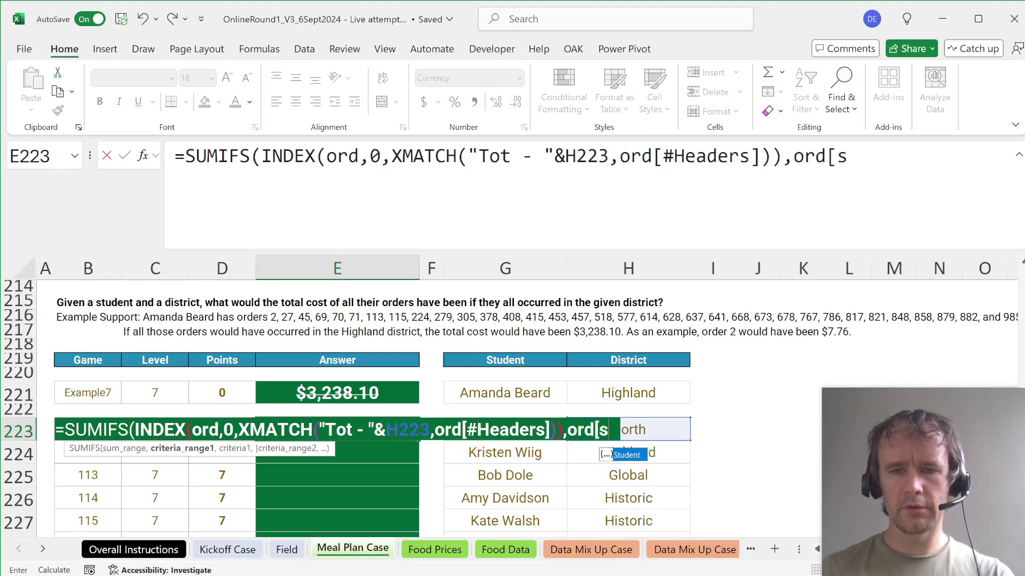
{"action": "key", "text": "Tab"}
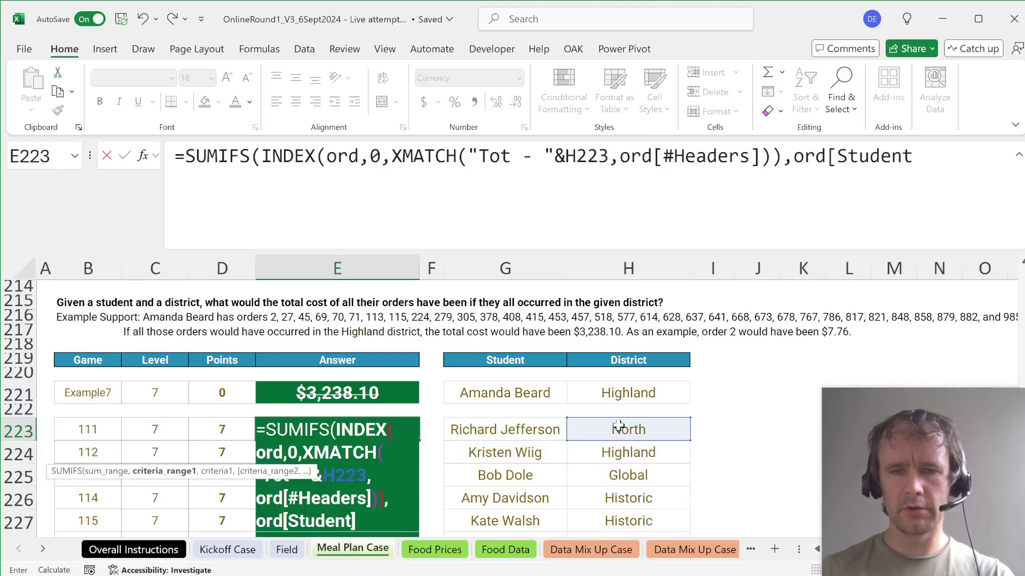
{"action": "type", "text": "],"}
{"action": "key", "text": "Right"}
{"action": "key", "text": "Right"}
{"action": "type", "text": ")"}
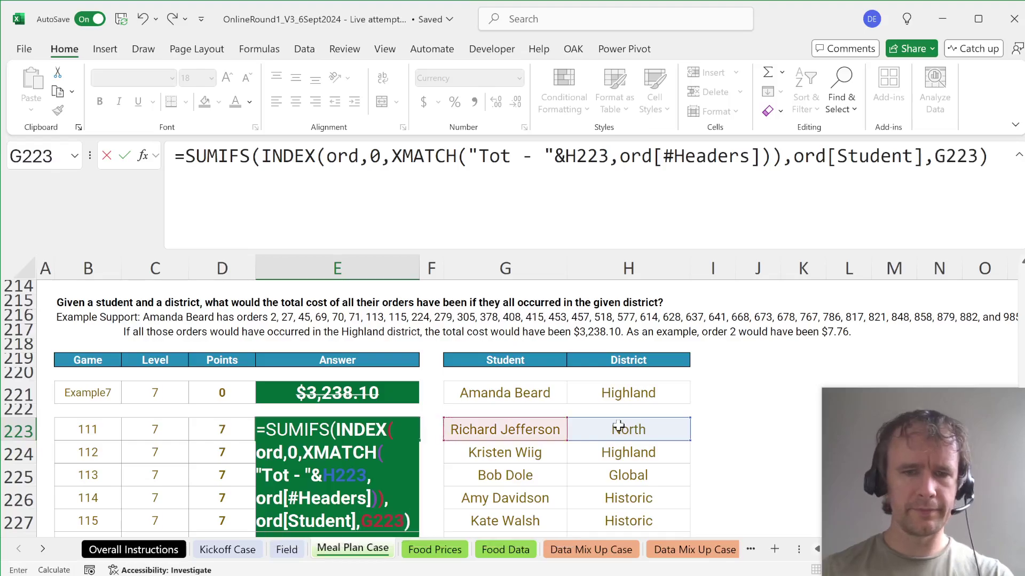
{"action": "key", "text": "Return"}
Check the E223 formula on the example, then paste it into all Level 7 answers E223:E242.
{"action": "key", "text": "Up"}
{"action": "key", "text": "ctrl+c"}
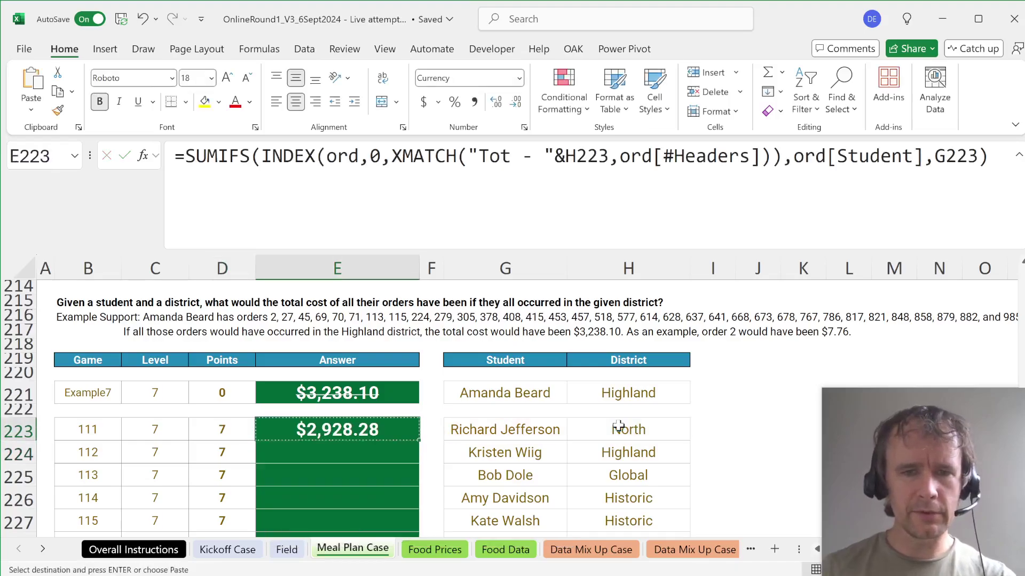
{"action": "key", "text": "Up"}
{"action": "key", "text": "Up"}
{"action": "key", "text": "ctrl+v"}
{"action": "key", "text": "Down"}
{"action": "key", "text": "Down"}
{"action": "key", "text": "Left"}
{"action": "key", "text": "ctrl+Down"}
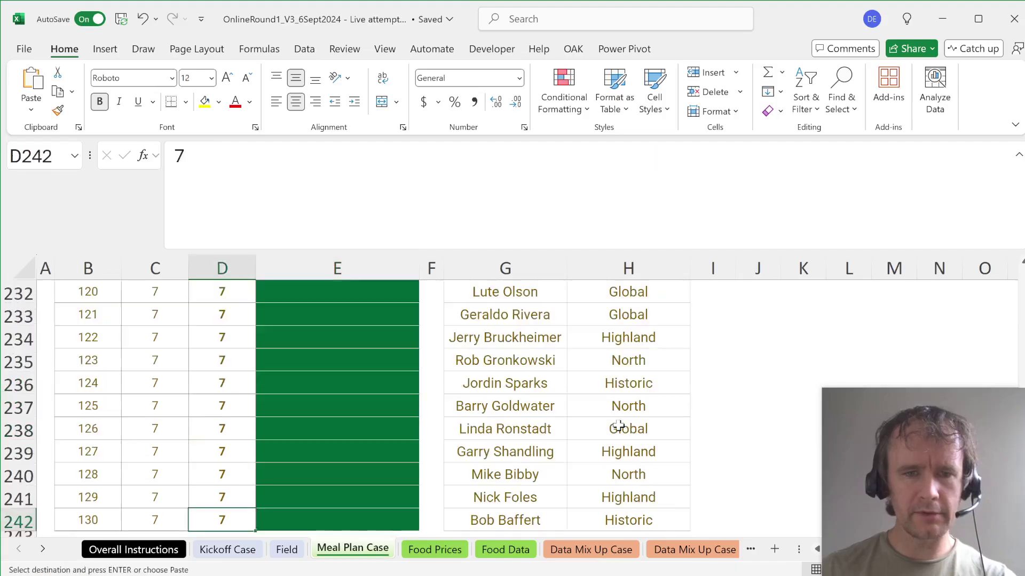
{"action": "key", "text": "Right"}
{"action": "key", "text": "ctrl+shift+Up"}
{"action": "key", "text": "Return"}
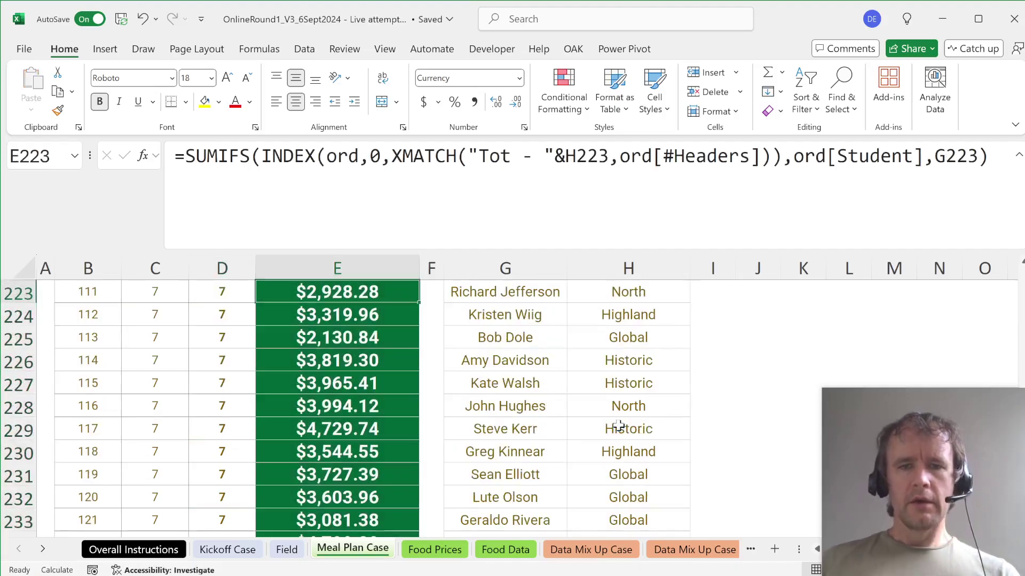
{"action": "key", "text": "ctrl+Home"}
{"action": "scroll", "coordinate": [408, 435], "scroll_direction": "down", "scroll_amount": 8}
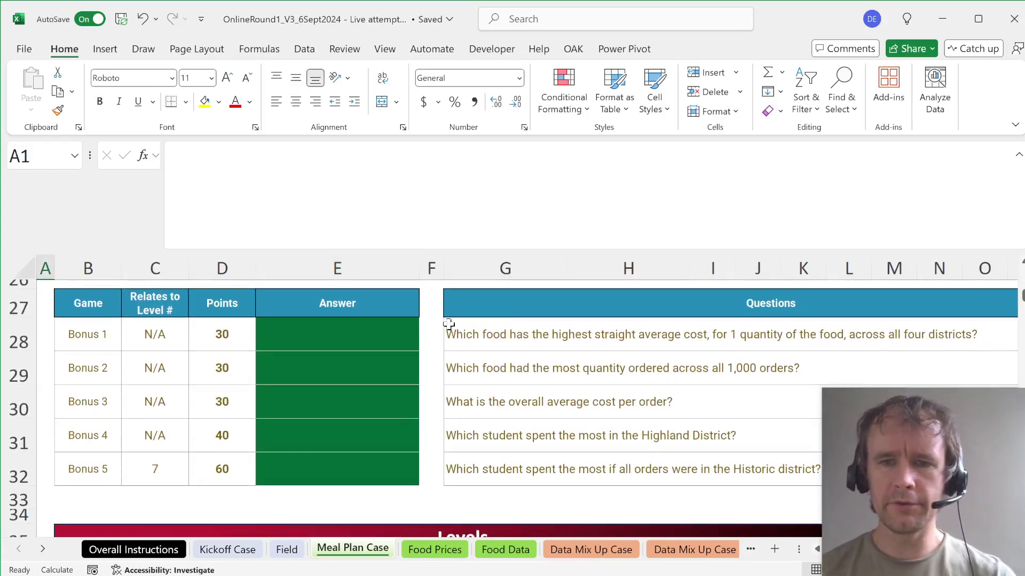
Delete the trial Tot district headers spilled from Food Prices G2.
{"action": "left_click", "coordinate": [403, 341]}
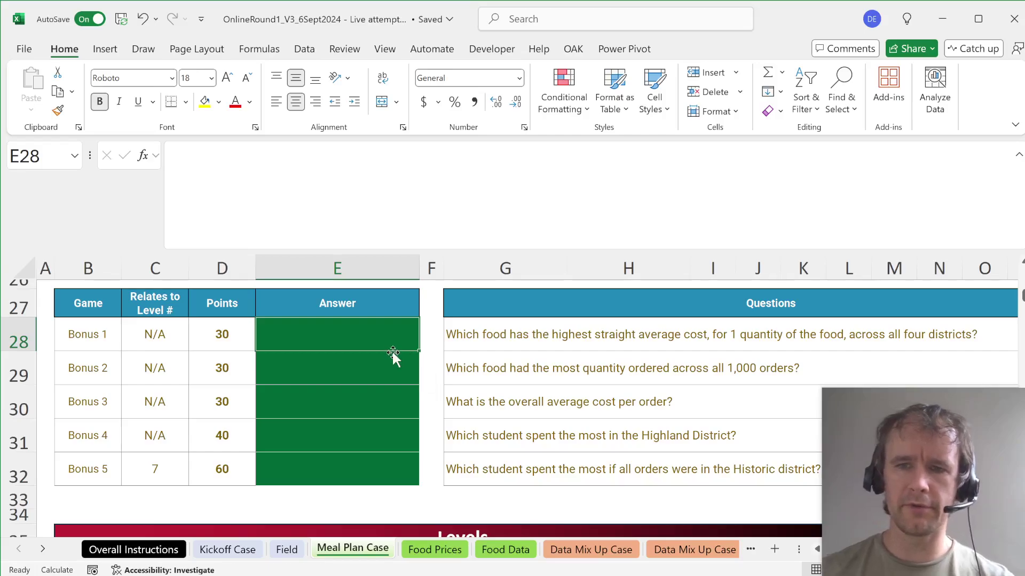
{"action": "key", "text": "ctrl+Page_Down"}
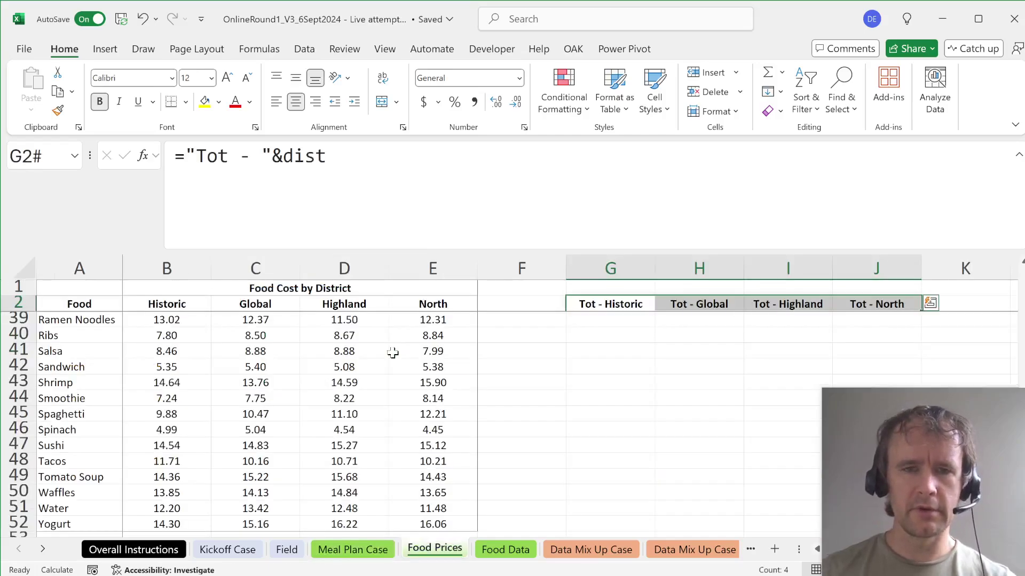
{"action": "key", "text": "Down"}
{"action": "key", "text": "Up"}
{"action": "key", "text": "Delete"}
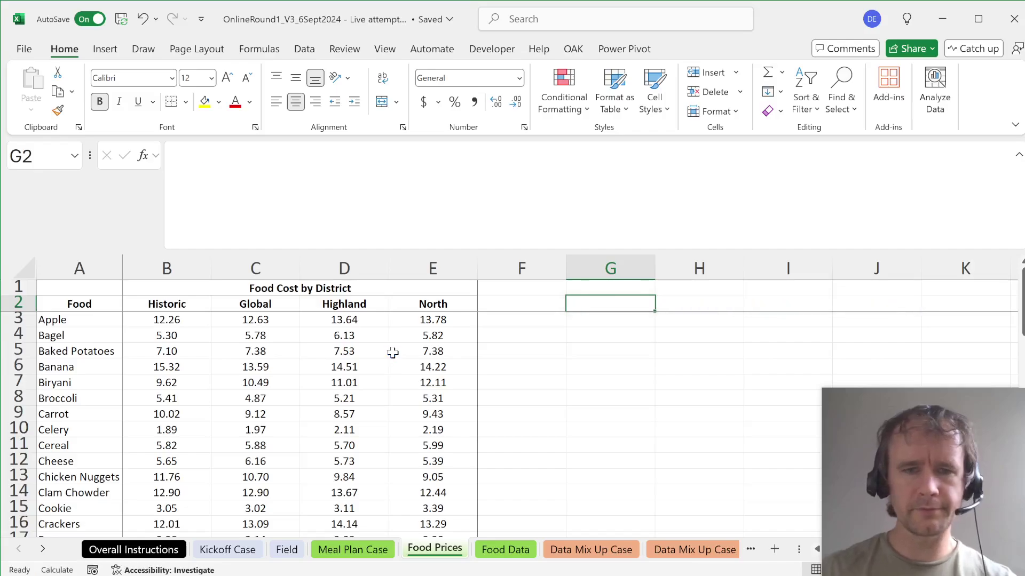
{"action": "key", "text": "Home"}
{"action": "key", "text": "Down"}
{"action": "key", "text": "Right"}
{"action": "key", "text": "ctrl+Page_Up"}
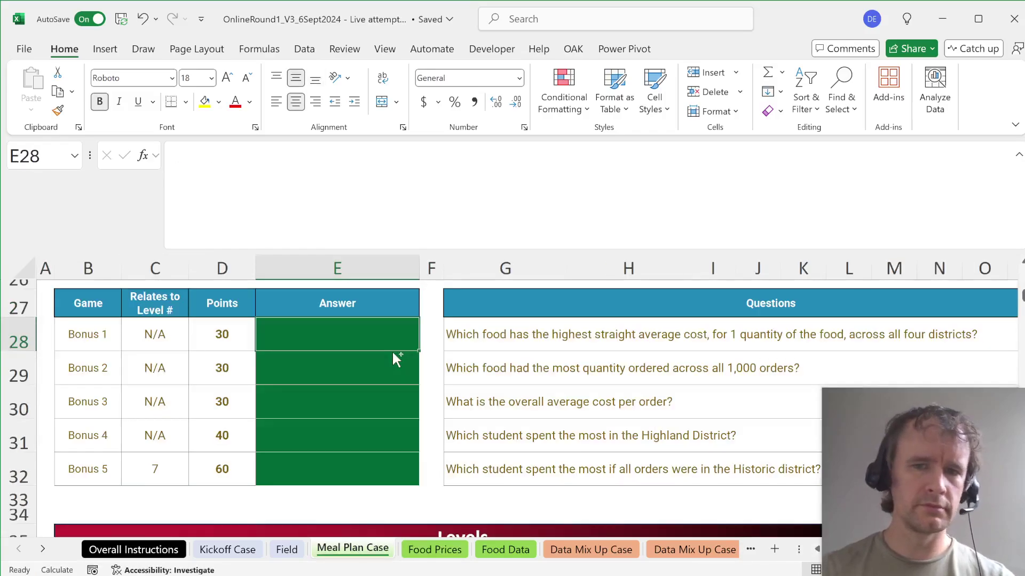
Start an AVERAGE formula beside the price table, cancel it, and return to Meal Plan Case.
{"action": "key", "text": "ctrl+Page_Down"}
{"action": "key", "text": "Right"}
{"action": "key", "text": "Right"}
{"action": "key", "text": "Right"}
{"action": "key", "text": "Right"}
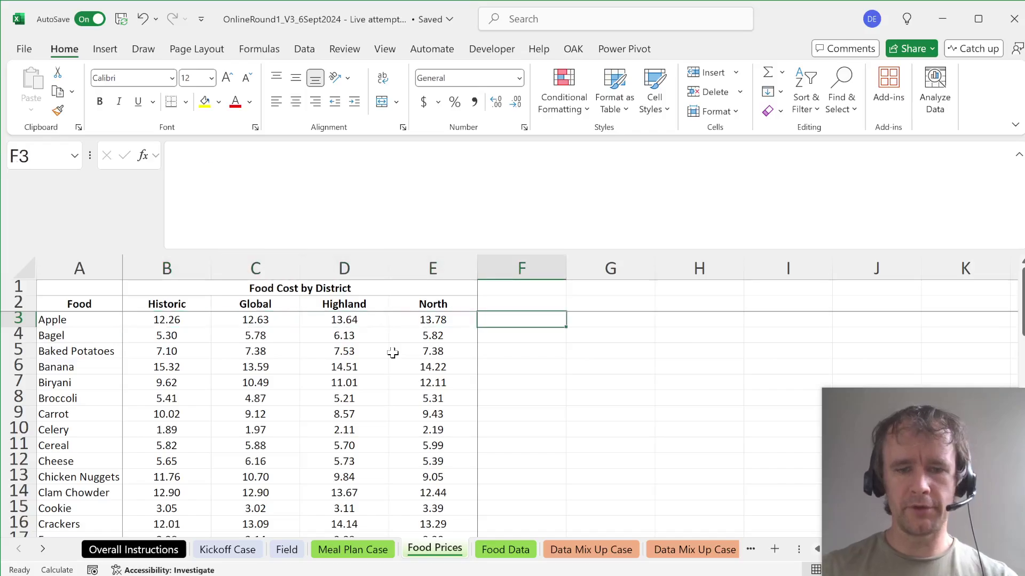
{"action": "type", "text": "=aver"}
{"action": "key", "text": "Escape"}
{"action": "key", "text": "Escape"}
{"action": "key", "text": "Left"}
{"action": "key", "text": "Down"}
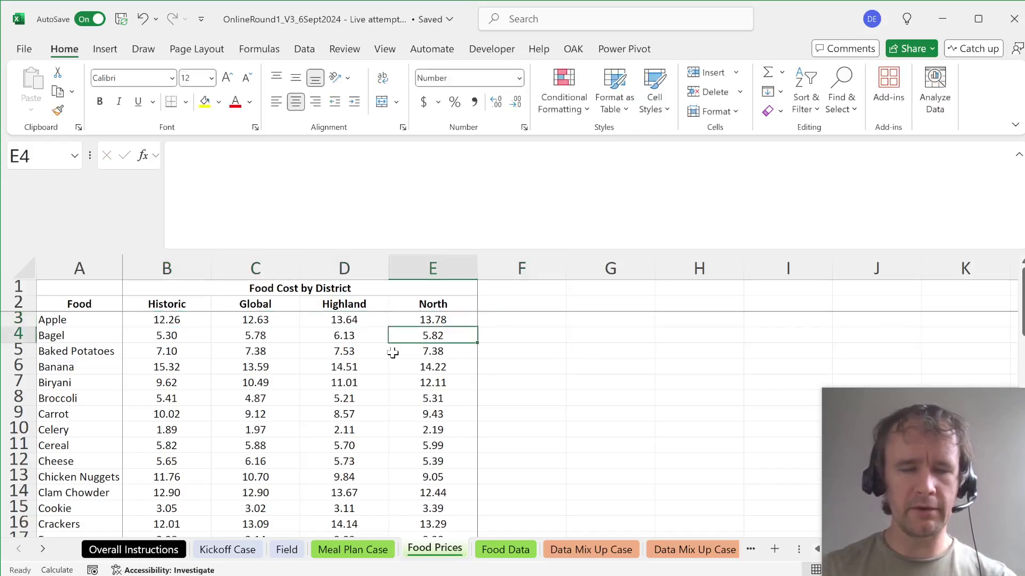
{"action": "key", "text": "ctrl+Home"}
{"action": "key", "text": "ctrl+Page_Up"}
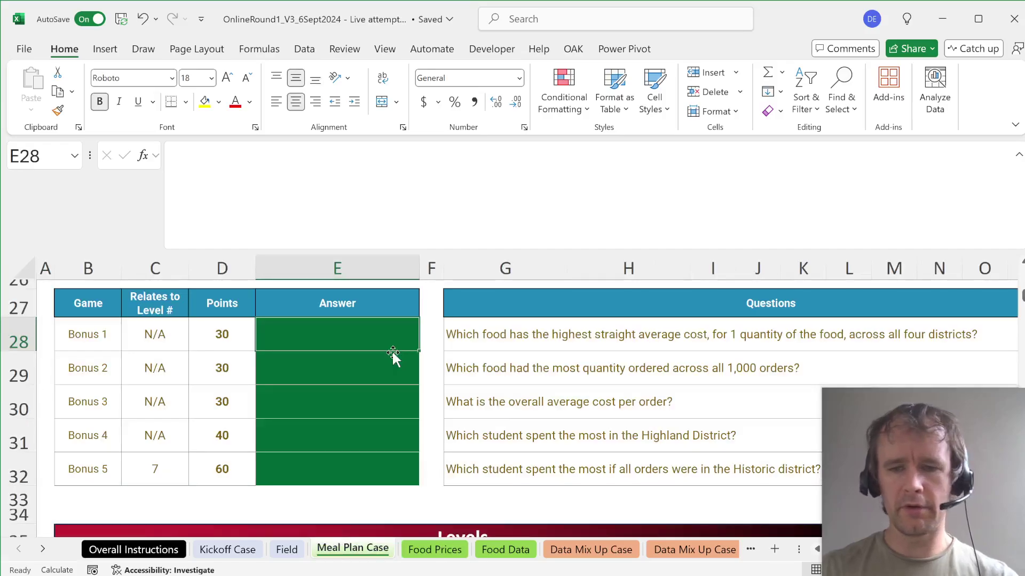
Begin E28 with =XLOOKUP(1000000,BYROW(foodPr,AVERAGE)) for the Bonus 1 answer.
{"action": "type", "text": "=xl"}
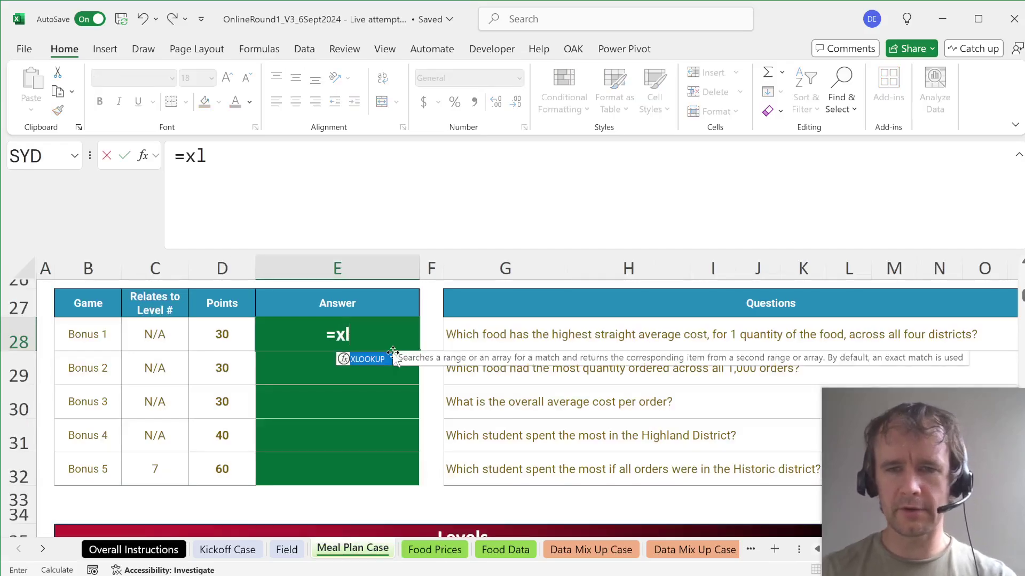
{"action": "key", "text": "Tab"}
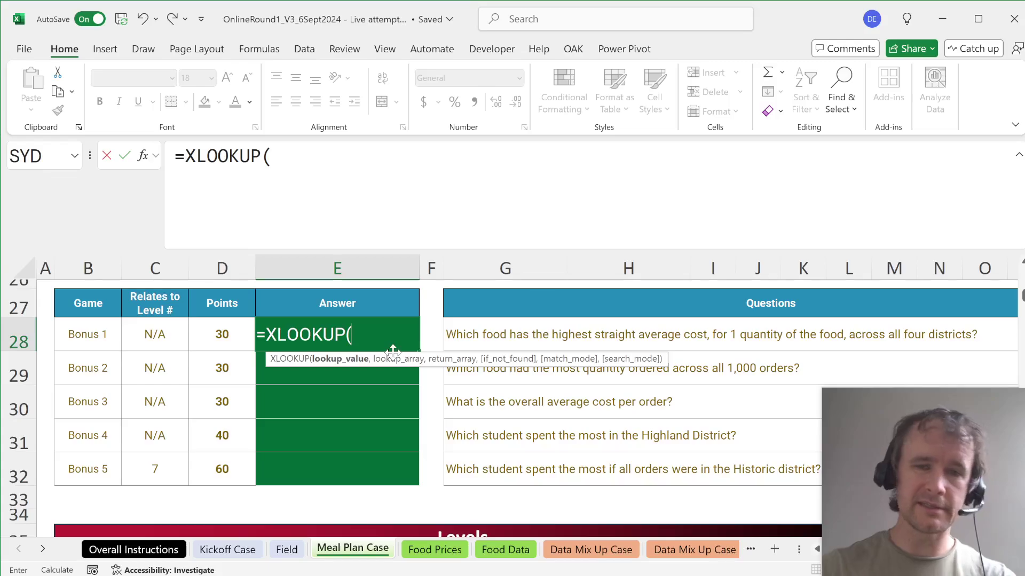
{"action": "type", "text": "1000000,"}
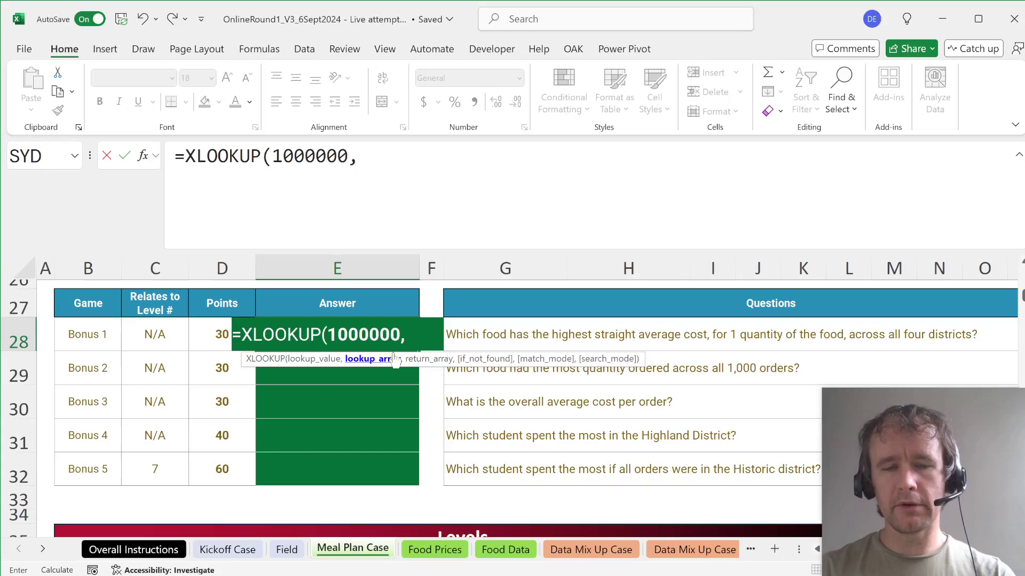
{"action": "type", "text": "byr"}
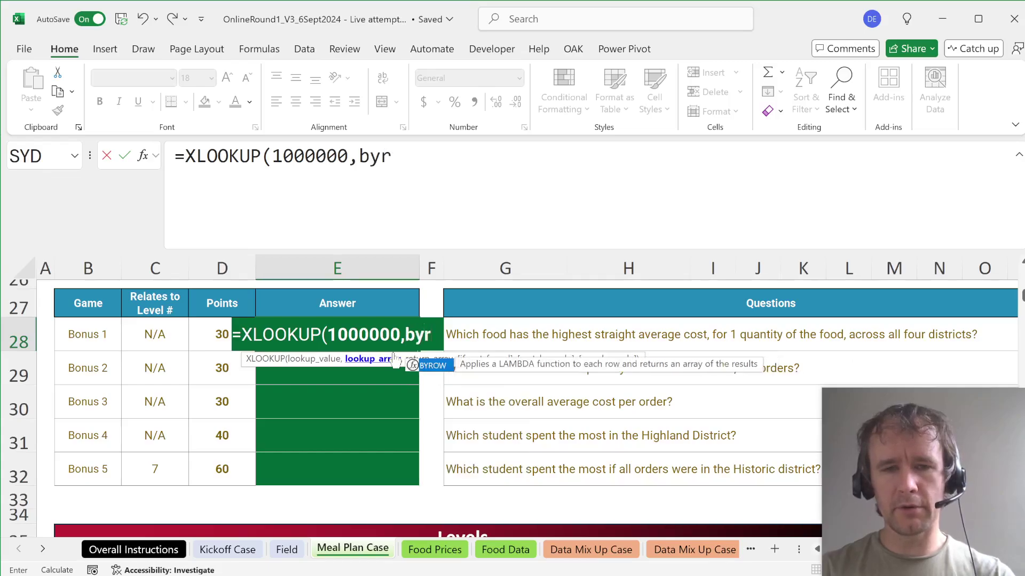
{"action": "key", "text": "Tab"}
{"action": "key", "text": "ctrl+Page_Down"}
{"action": "left_click", "coordinate": [161, 319]}
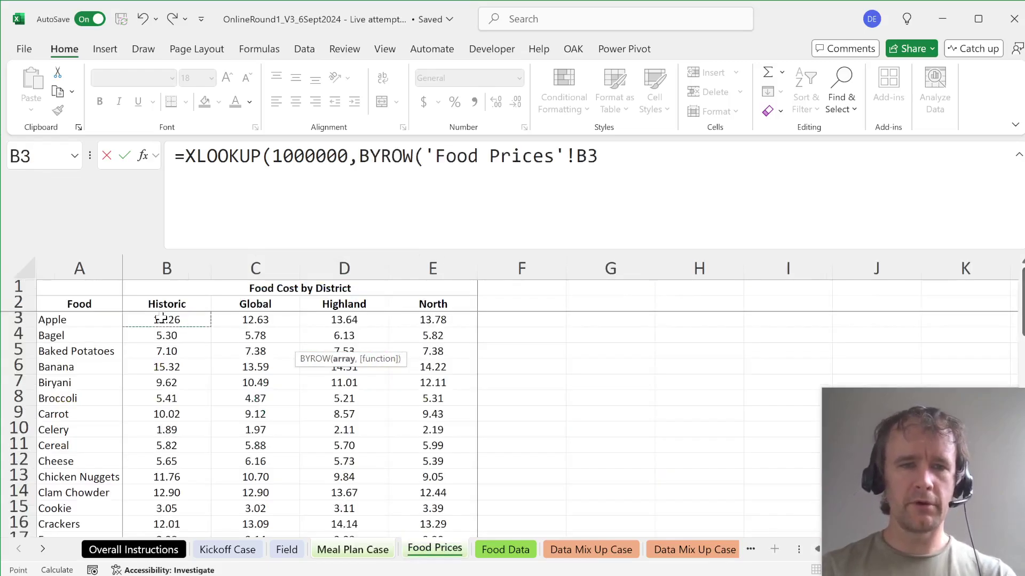
{"action": "scroll", "coordinate": [161, 318], "scroll_direction": "down", "scroll_amount": 12}
{"action": "key", "text": "BackSpace"}
{"action": "key", "text": "BackSpace"}
{"action": "key", "text": "BackSpace"}
{"action": "key", "text": "BackSpace"}
{"action": "key", "text": "BackSpace"}
{"action": "key", "text": "BackSpace"}
{"action": "key", "text": "BackSpace"}
{"action": "key", "text": "BackSpace"}
{"action": "key", "text": "BackSpace"}
{"action": "key", "text": "BackSpace"}
{"action": "key", "text": "BackSpace"}
{"action": "key", "text": "BackSpace"}
{"action": "key", "text": "BackSpace"}
{"action": "key", "text": "BackSpace"}
{"action": "key", "text": "BackSpace"}
{"action": "key", "text": "BackSpace"}
{"action": "type", "text": "foodPr,aver"}
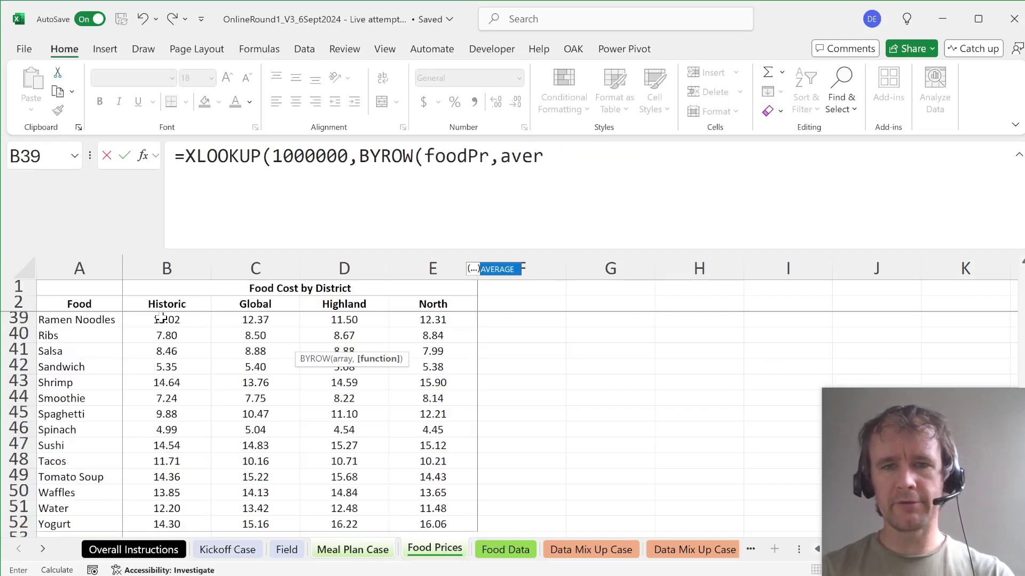
{"action": "key", "text": "Tab"}
{"action": "type", "text": ")"}
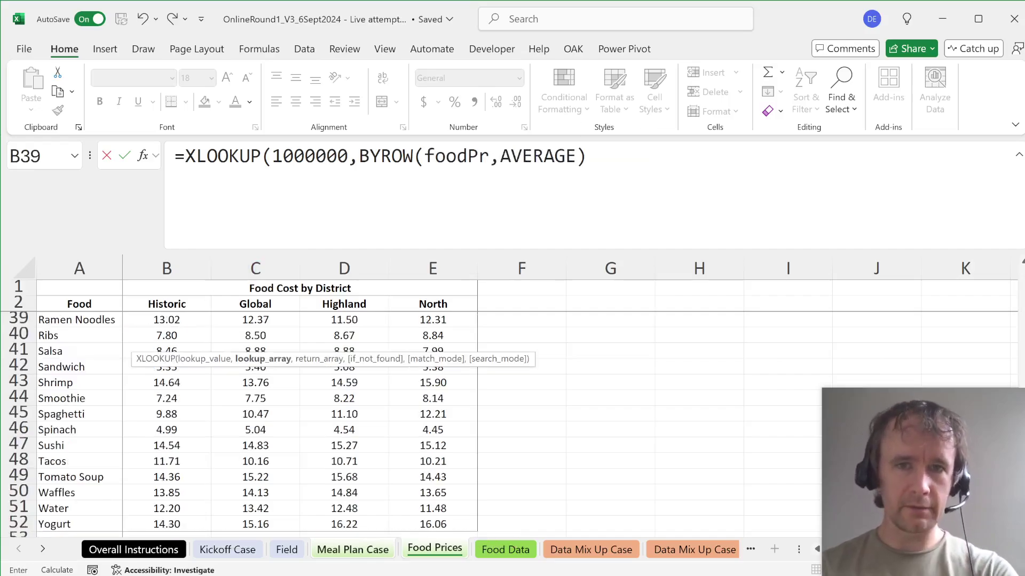
Rewrite the BYROW function argument as LAMBDA(rw,AVERAGE(rw)).
{"action": "double_click", "coordinate": [537, 156]}
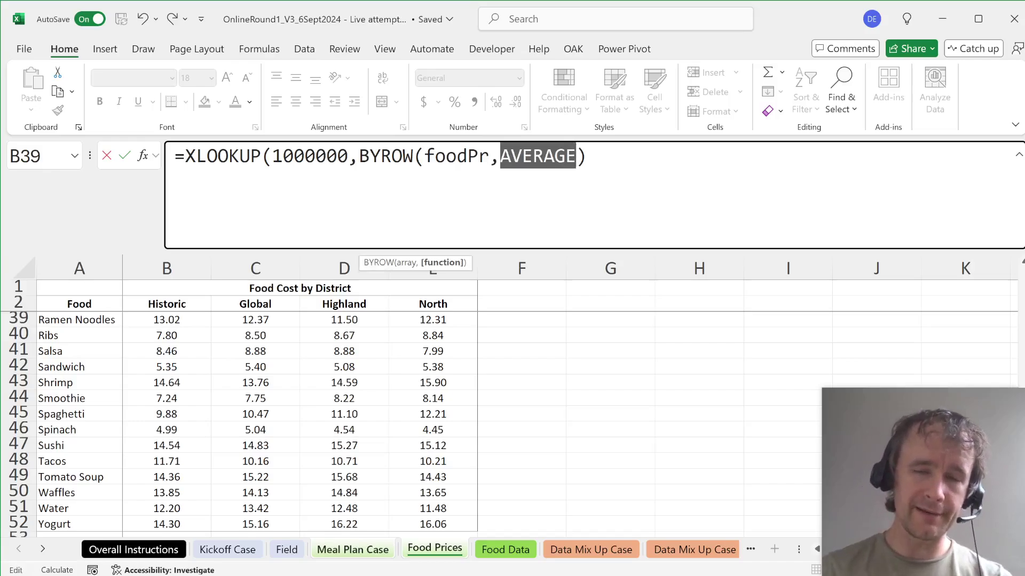
{"action": "type", "text": "lamb"}
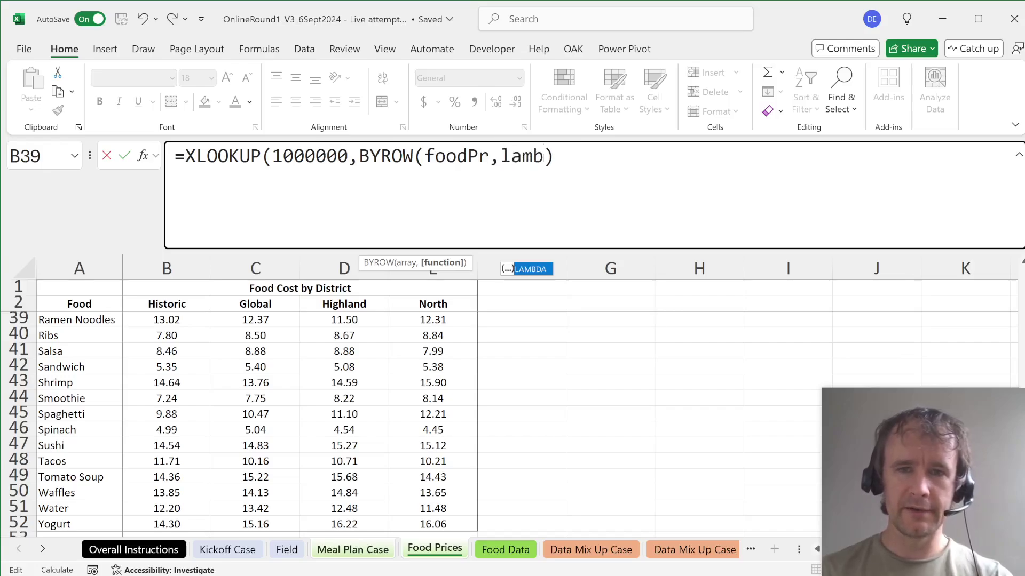
{"action": "key", "text": "Tab"}
{"action": "type", "text": "rw"}
{"action": "key", "text": "Right"}
{"action": "type", "text": ",aver"}
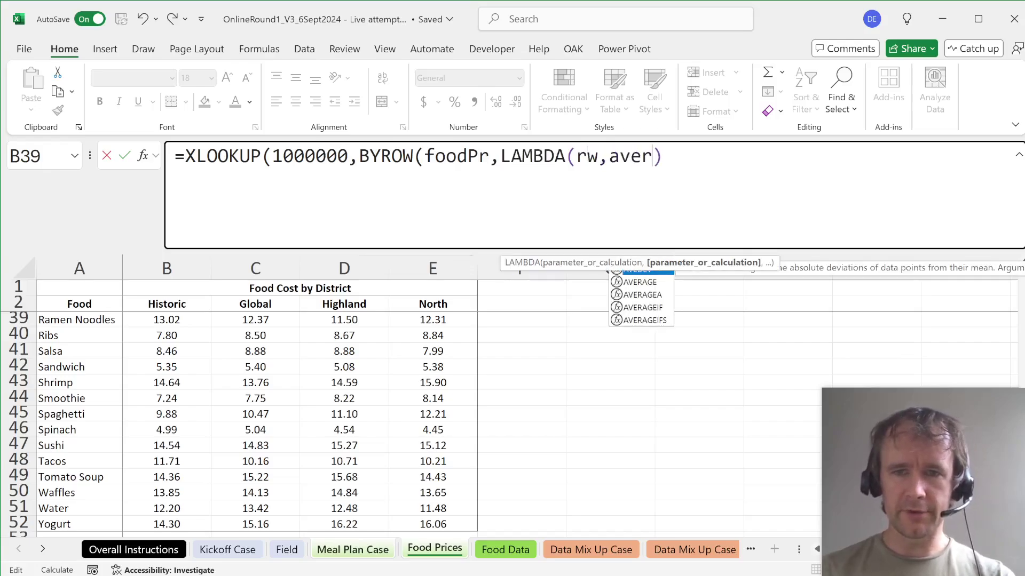
{"action": "key", "text": "Tab"}
{"action": "type", "text": "rw))"}
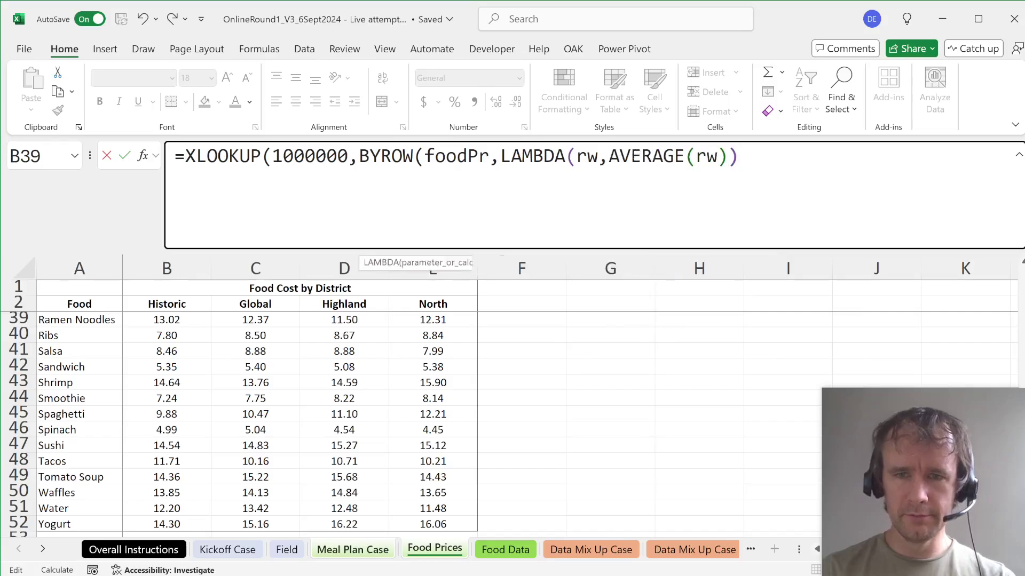
Switch the BYROW argument back to AVERAGE and append the food return range with -1 match mode.
{"action": "left_click", "coordinate": [443, 263]}
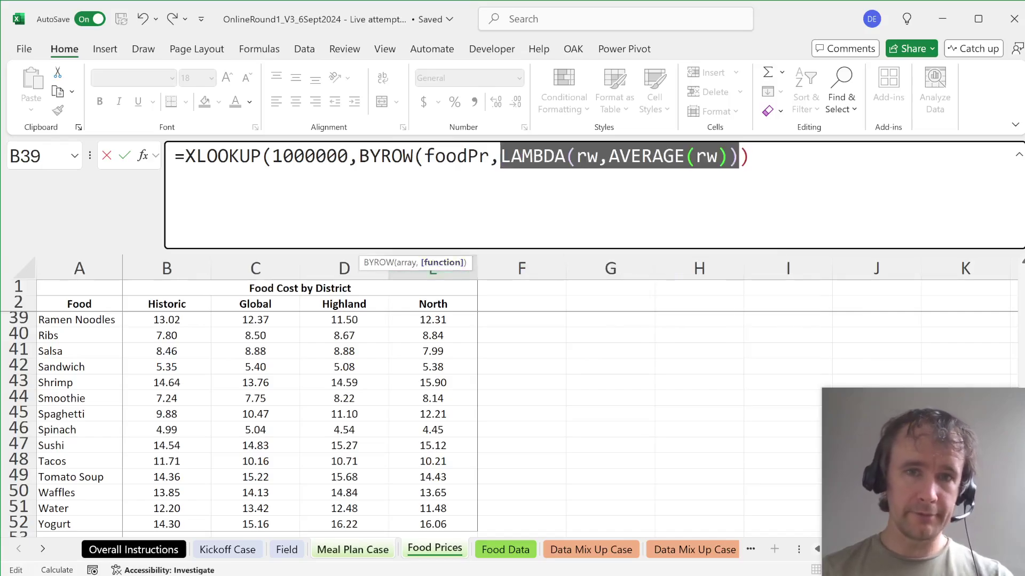
{"action": "type", "text": "aver"}
{"action": "key", "text": "Tab"}
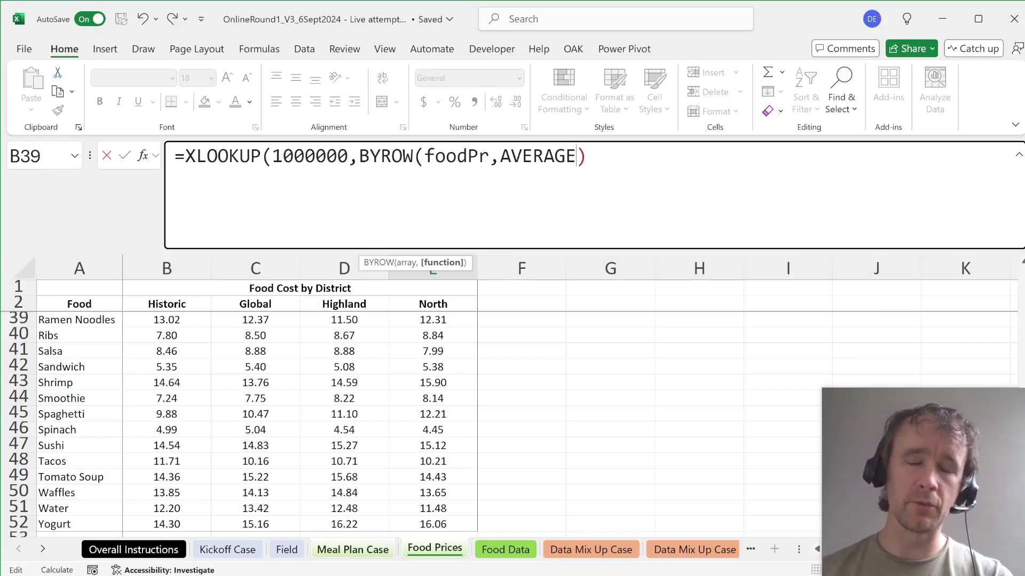
{"action": "double_click", "coordinate": [385, 156]}
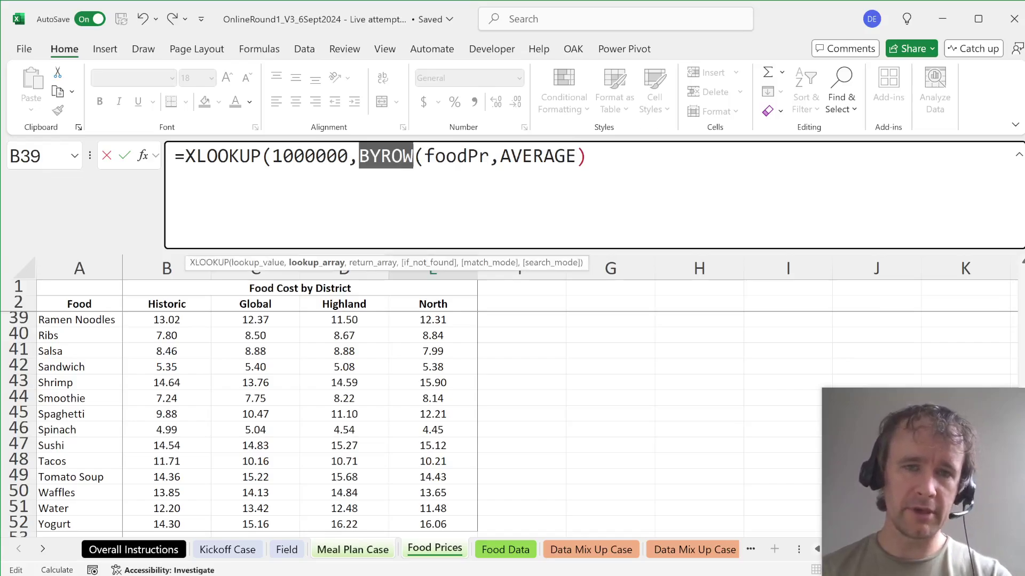
{"action": "left_click", "coordinate": [587, 156]}
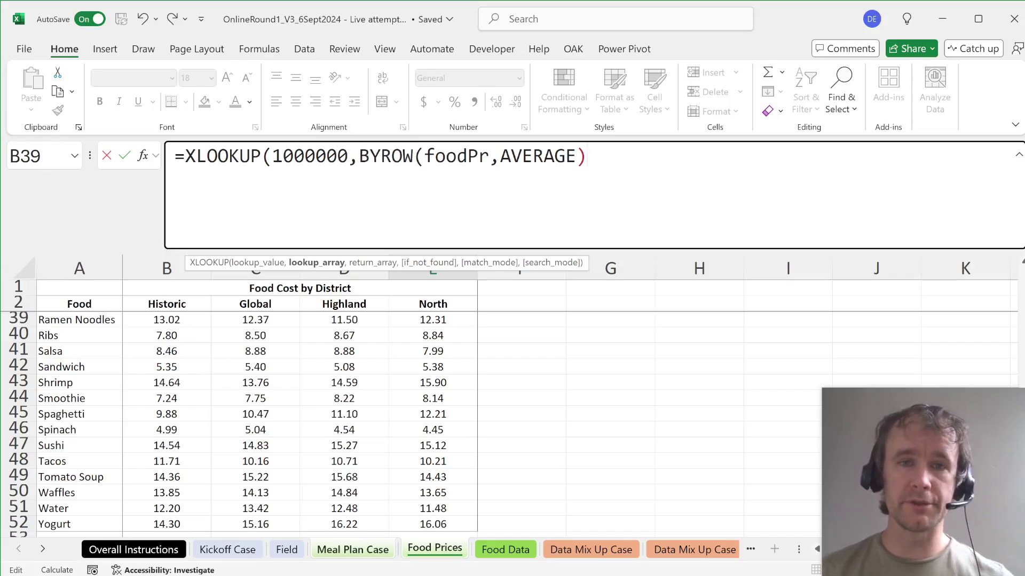
{"action": "type", "text": ","}
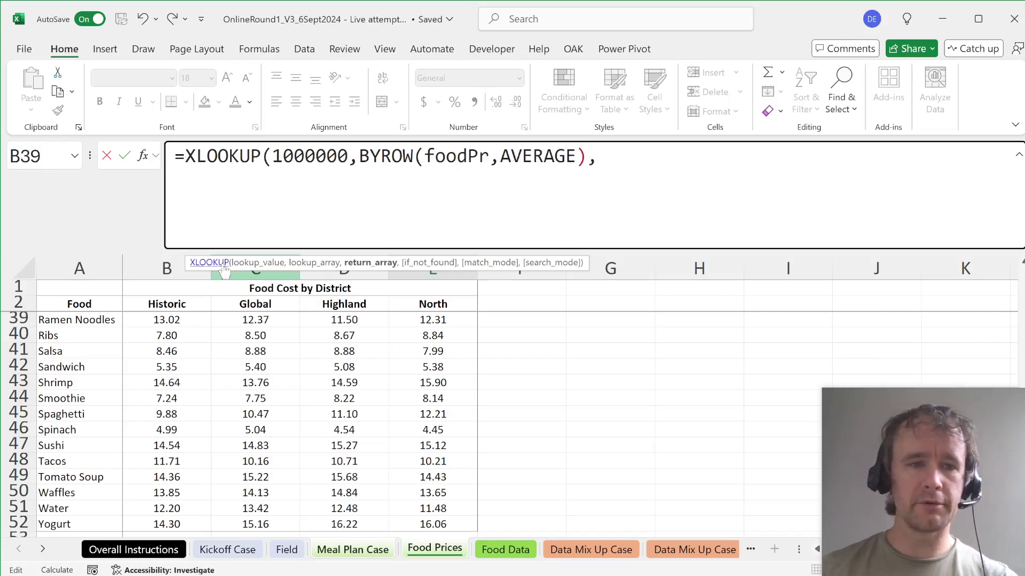
{"action": "type", "text": "food,"}
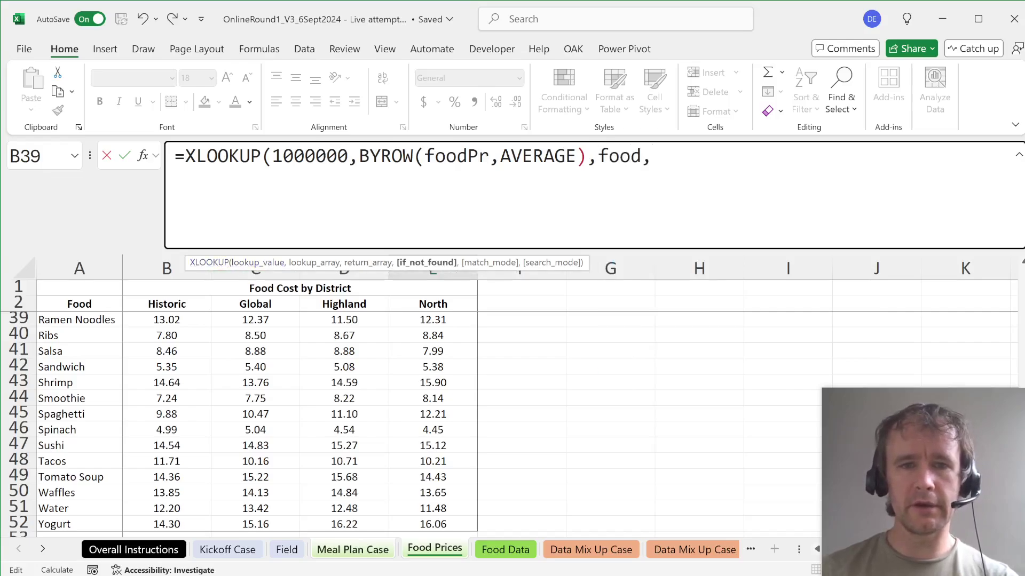
{"action": "type", "text": ","}
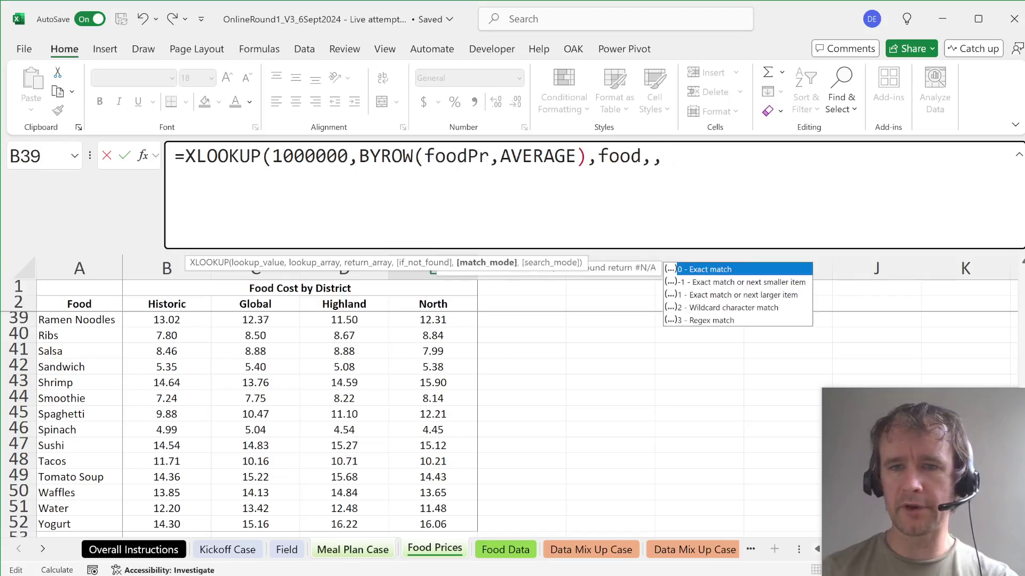
{"action": "type", "text": "-1)"}
Enter the Bonus 1 formula and check the Food Prices and Food Data sheets before answering Bonus 2.
{"action": "key", "text": "Return"}
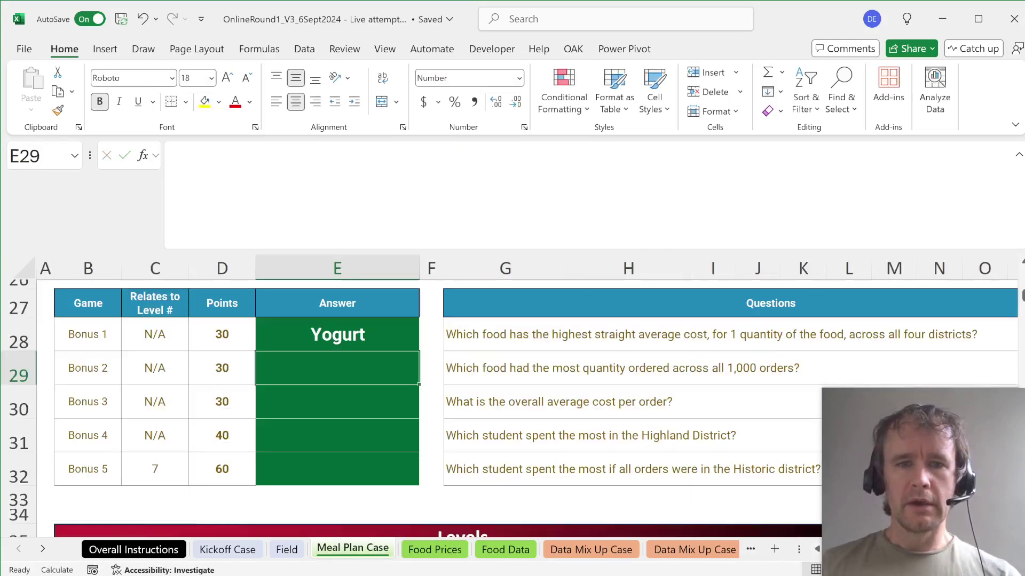
{"action": "left_click", "coordinate": [338, 334]}
{"action": "left_click", "coordinate": [619, 368]}
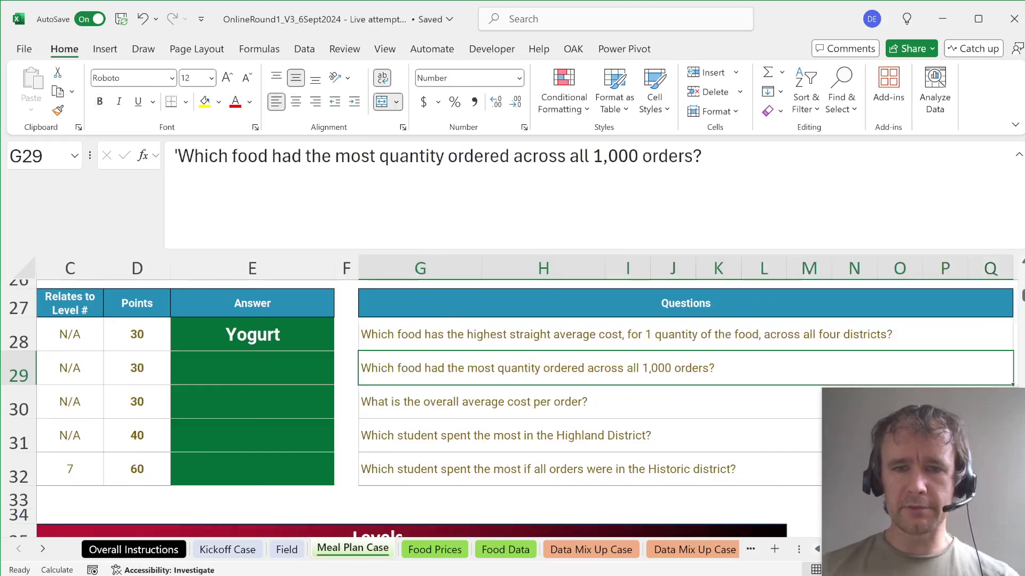
{"action": "key", "text": "ctrl+Page_Down"}
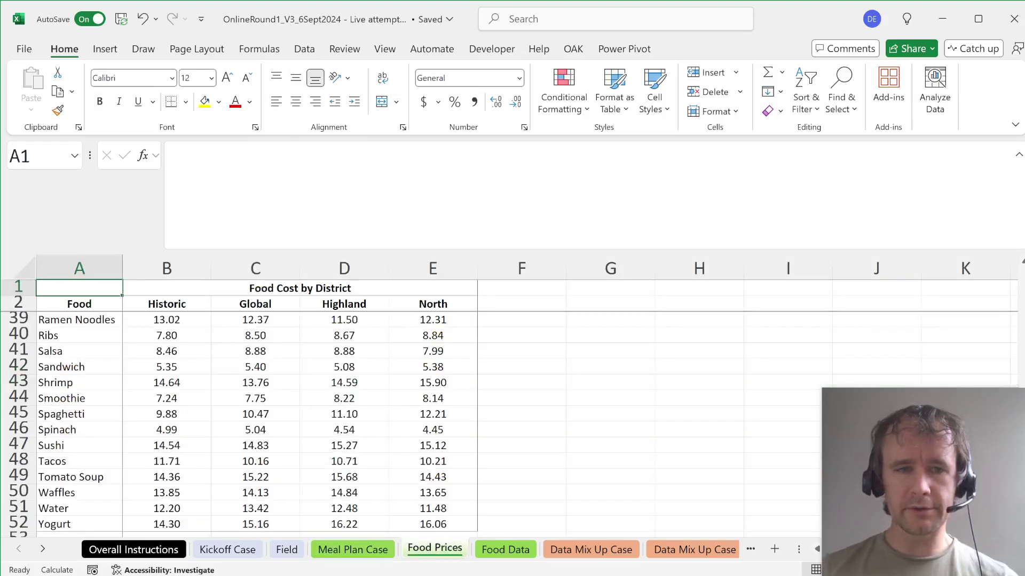
{"action": "key", "text": "Down"}
{"action": "key", "text": "Down"}
{"action": "key", "text": "ctrl+Page_Down"}
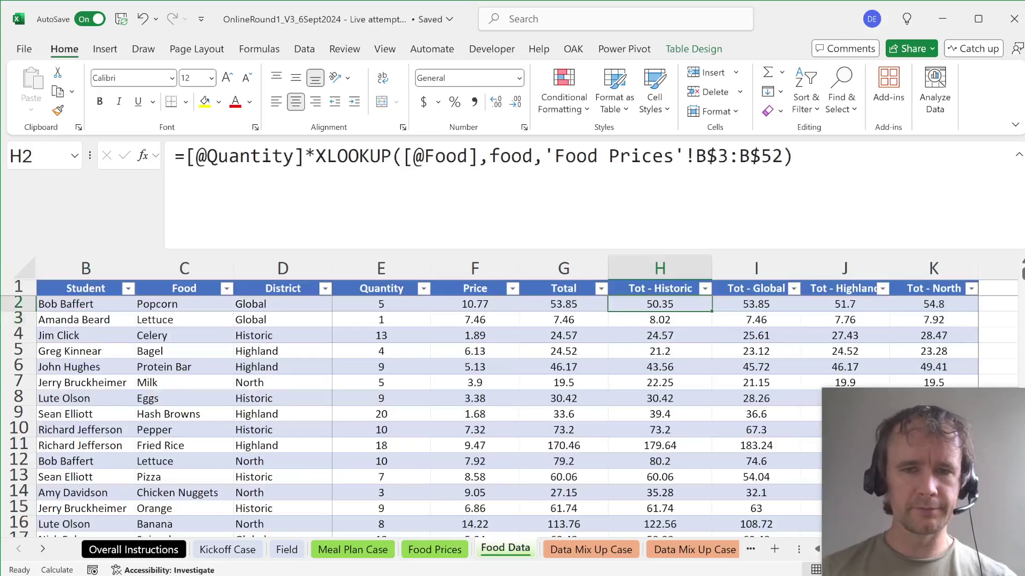
{"action": "key", "text": "Home"}
{"action": "key", "text": "ctrl+Page_Up"}
{"action": "key", "text": "ctrl+Page_Up"}
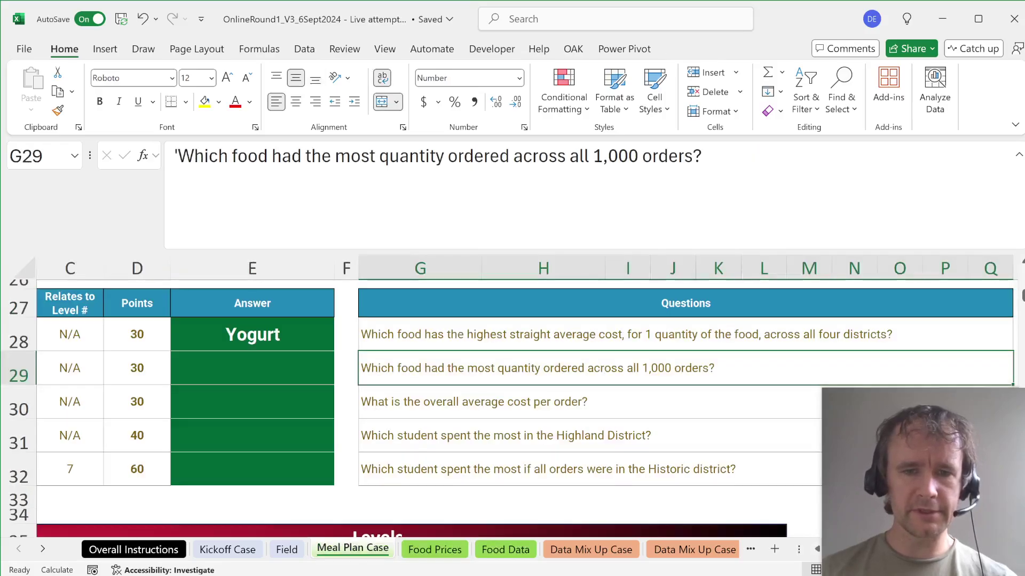
{"action": "left_click", "coordinate": [252, 368]}
Start E29 with =XLOOKUP(10^9,SUMIFS(ord[Quantity],ord[Food],food)).
{"action": "type", "text": "=xl"}
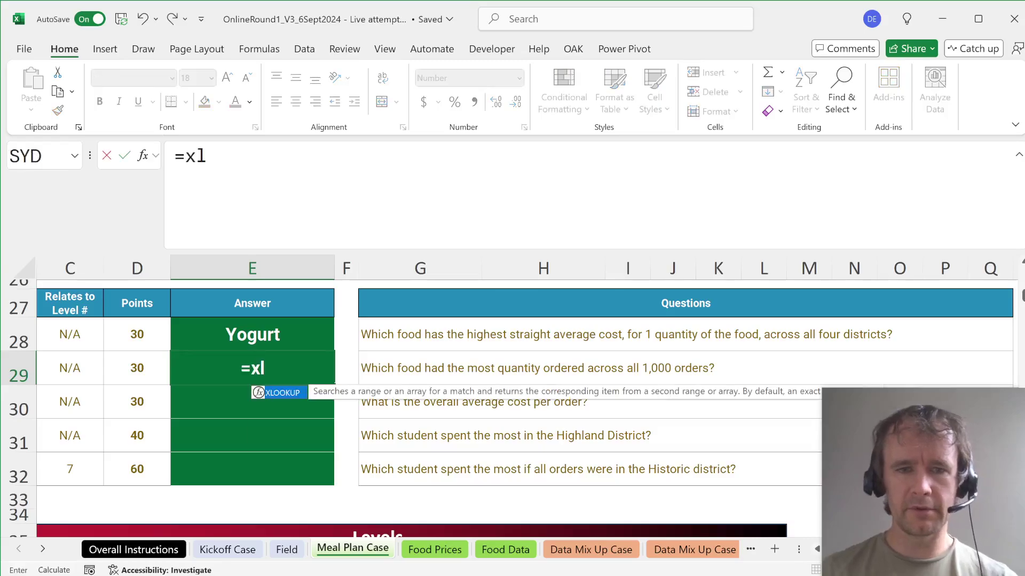
{"action": "key", "text": "Tab"}
{"action": "type", "text": "10^9"}
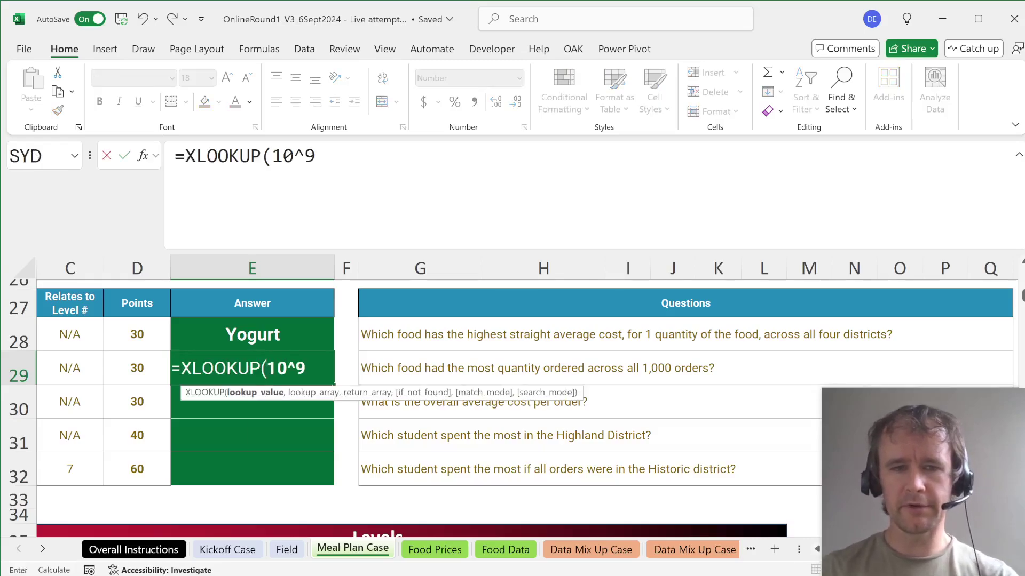
{"action": "type", "text": ","}
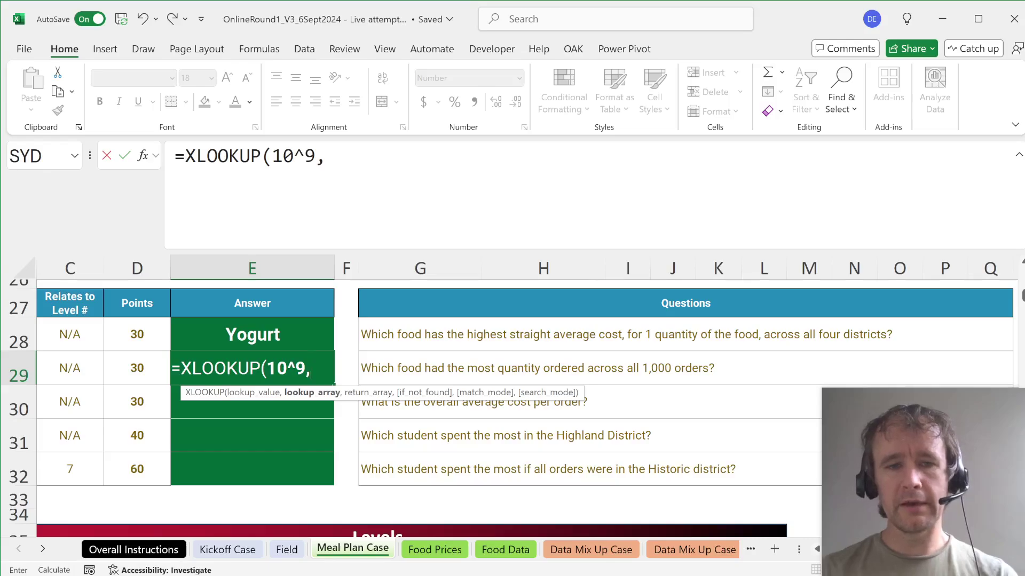
{"action": "type", "text": "sumifs"}
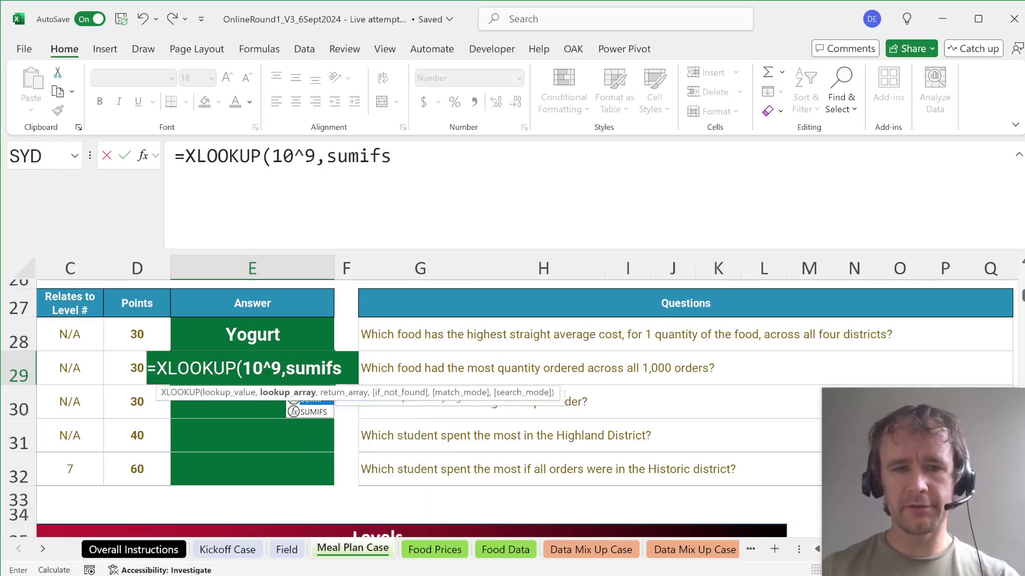
{"action": "key", "text": "Tab"}
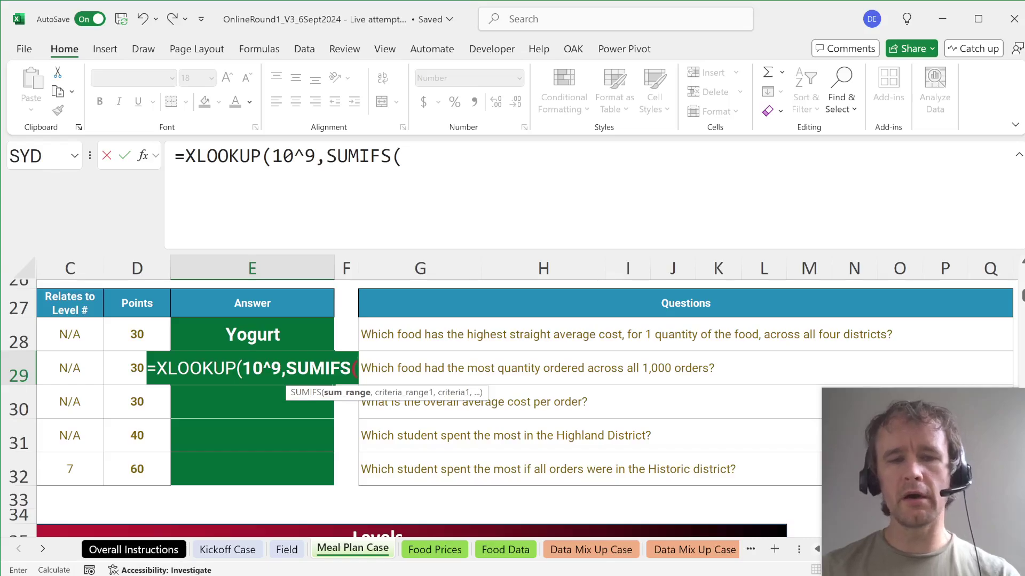
{"action": "type", "text": "ord[qu"}
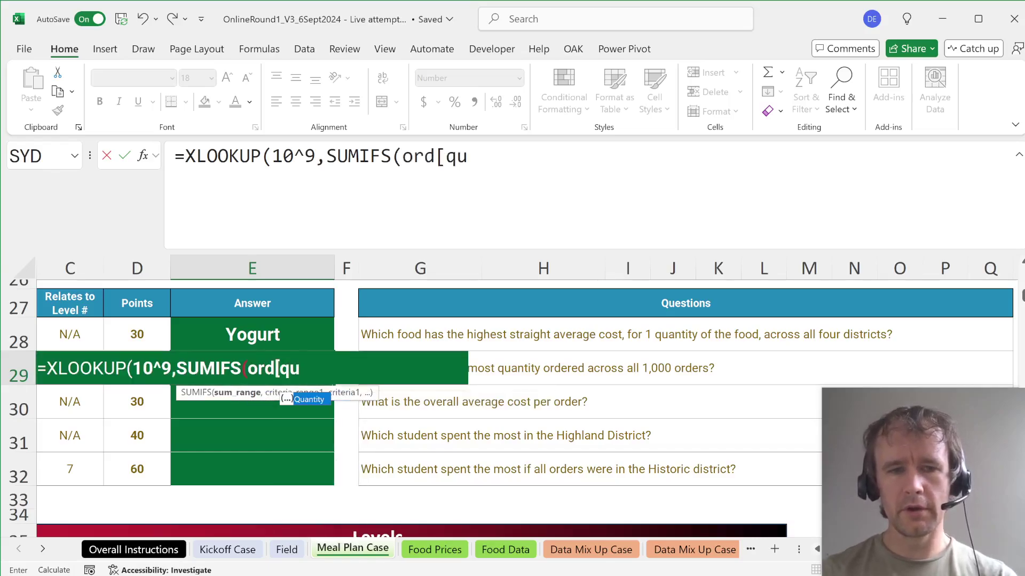
{"action": "key", "text": "Tab"}
{"action": "type", "text": "],ord"}
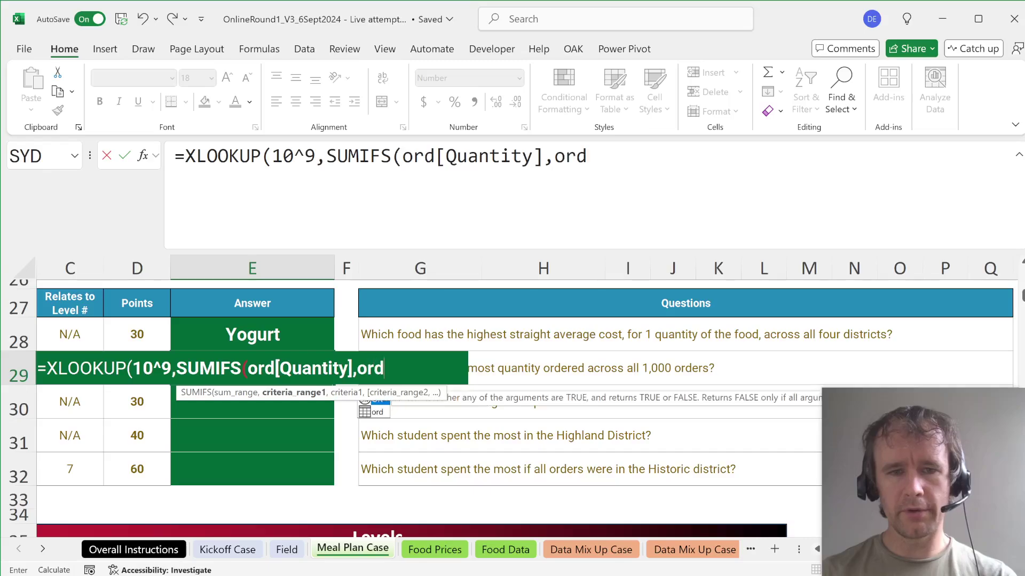
{"action": "type", "text": "[f"}
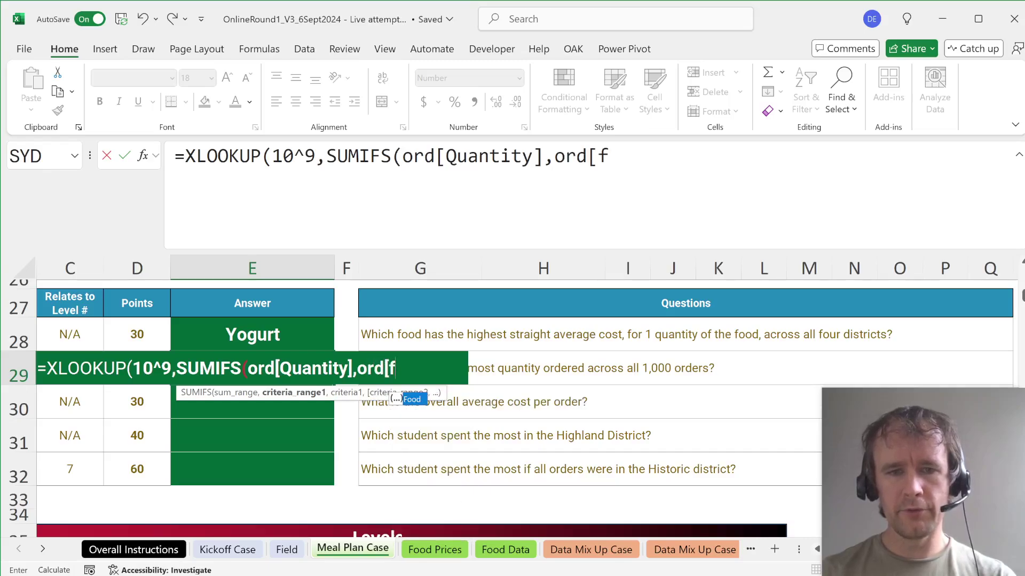
{"action": "key", "text": "Tab"}
{"action": "type", "text": "],food)"}
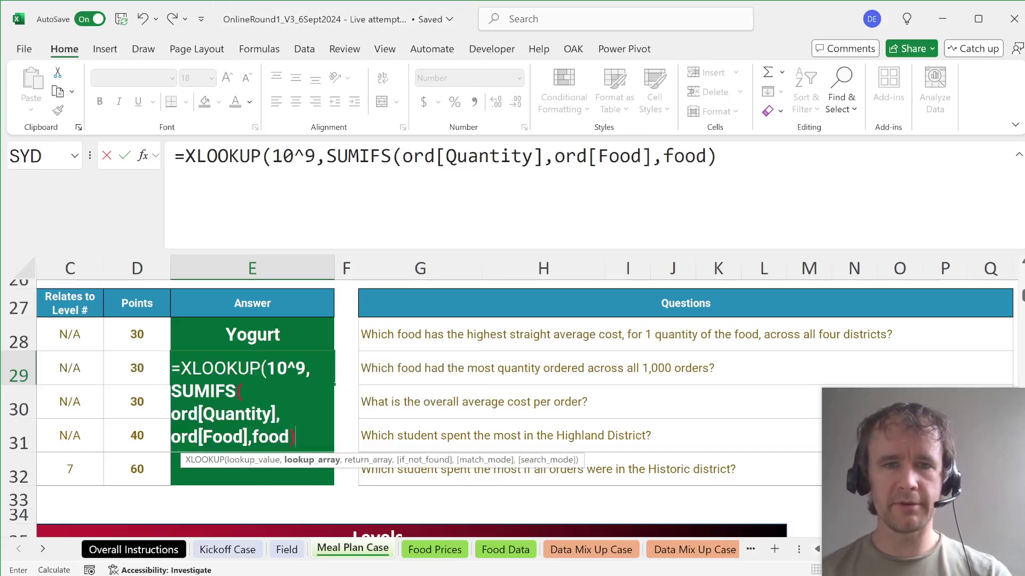
Preview the results of each SUMIFS argument in the formula bar.
{"action": "left_click", "coordinate": [326, 155]}
{"action": "key", "text": "ctrl+shift+Right"}
{"action": "key", "text": "ctrl+shift+Right"}
{"action": "key", "text": "ctrl+shift+Right"}
{"action": "key", "text": "ctrl+shift+Right"}
{"action": "key", "text": "ctrl+shift+Right"}
{"action": "key", "text": "ctrl+shift+Right"}
{"action": "key", "text": "ctrl+shift+Right"}
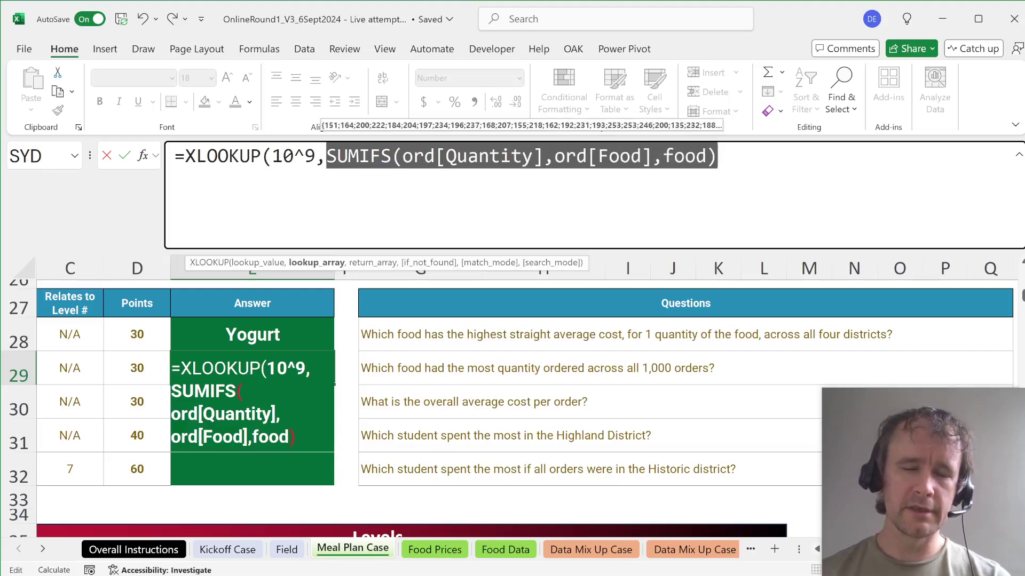
{"action": "key", "text": "Right"}
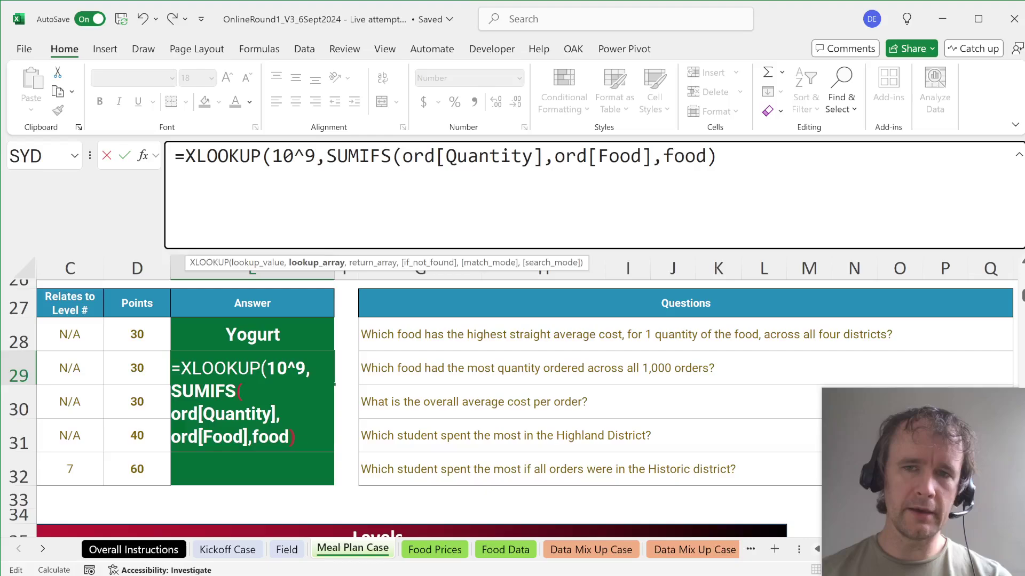
{"action": "key", "text": "Left"}
{"action": "key", "text": "ctrl+shift+Left"}
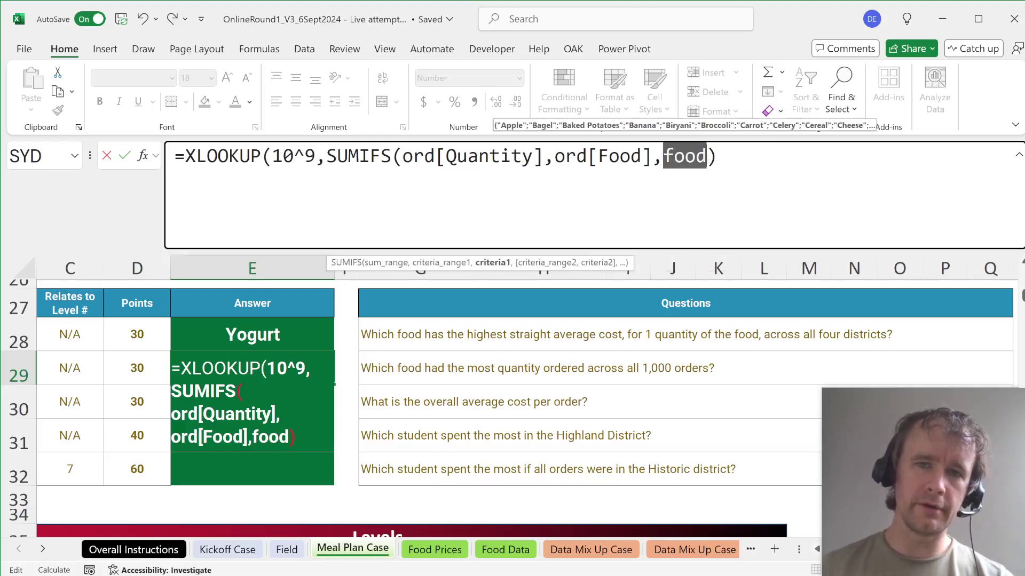
{"action": "key", "text": "ctrl+Left"}
{"action": "key", "text": "ctrl+Left"}
{"action": "key", "text": "ctrl+Left"}
{"action": "key", "text": "ctrl+Left"}
{"action": "key", "text": "ctrl+Left"}
{"action": "key", "text": "ctrl+Left"}
{"action": "key", "text": "ctrl+Left"}
{"action": "key", "text": "ctrl+Left"}
{"action": "key", "text": "ctrl+Left"}
{"action": "key", "text": "ctrl+Left"}
{"action": "key", "text": "shift+Right"}
{"action": "key", "text": "shift+Right"}
{"action": "key", "text": "shift+Right"}
{"action": "key", "text": "shift+Right"}
{"action": "key", "text": "shift+Right"}
{"action": "key", "text": "shift+Right"}
{"action": "key", "text": "shift+Right"}
{"action": "key", "text": "shift+Right"}
{"action": "key", "text": "shift+Right"}
{"action": "key", "text": "shift+Right"}
{"action": "key", "text": "shift+Right"}
{"action": "key", "text": "shift+Right"}
{"action": "key", "text": "shift+Right"}
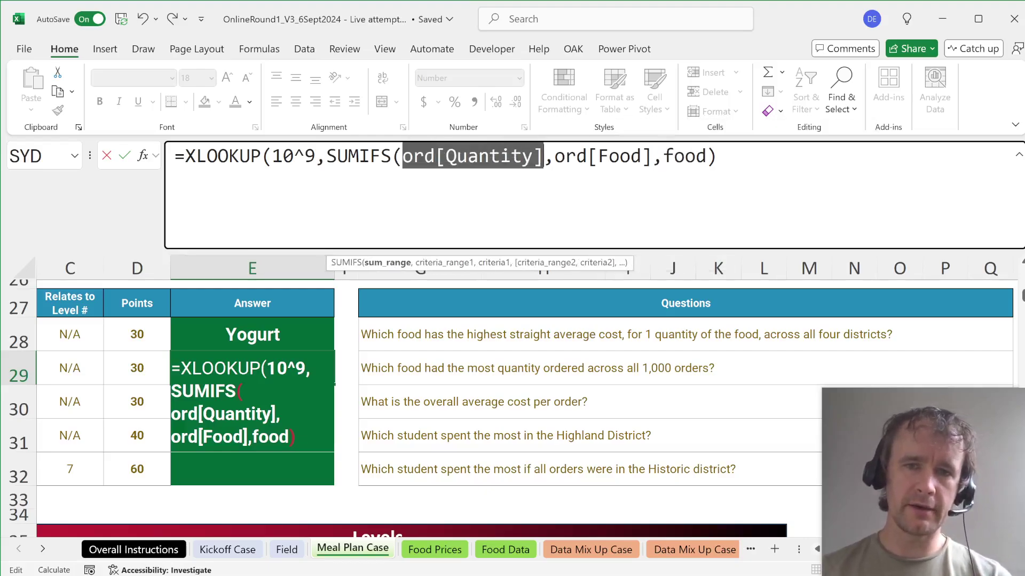
{"action": "key", "text": "Right"}
{"action": "key", "text": "Right"}
{"action": "key", "text": "shift+Right"}
{"action": "key", "text": "shift+Right"}
{"action": "key", "text": "shift+Right"}
{"action": "key", "text": "shift+Right"}
{"action": "key", "text": "shift+Right"}
{"action": "key", "text": "shift+Right"}
{"action": "key", "text": "shift+Right"}
{"action": "key", "text": "shift+Right"}
{"action": "key", "text": "shift+Right"}
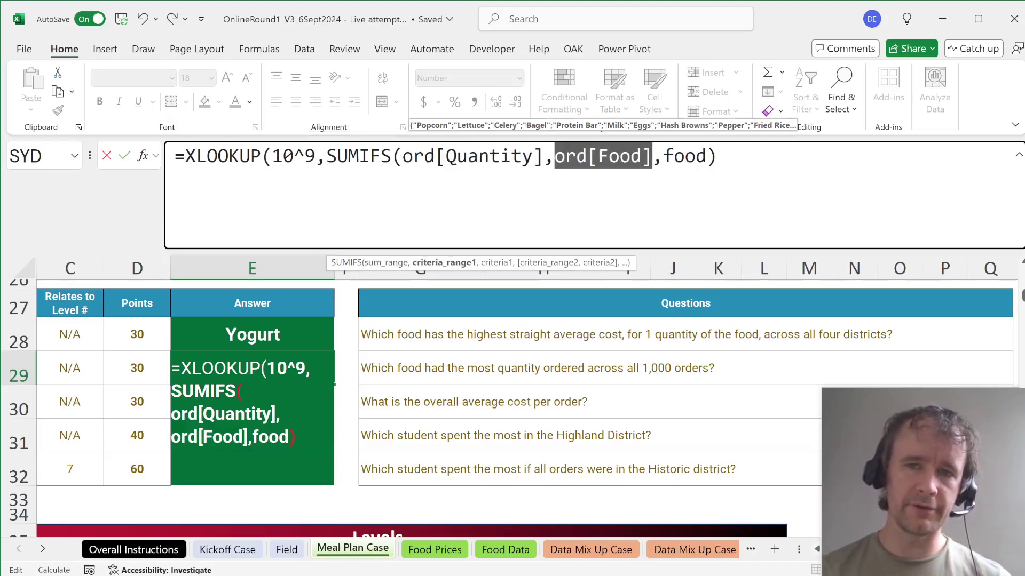
{"action": "key", "text": "Right"}
{"action": "key", "text": "Right"}
{"action": "key", "text": "shift+Right"}
{"action": "key", "text": "shift+Right"}
{"action": "key", "text": "shift+Right"}
{"action": "key", "text": "shift+Right"}
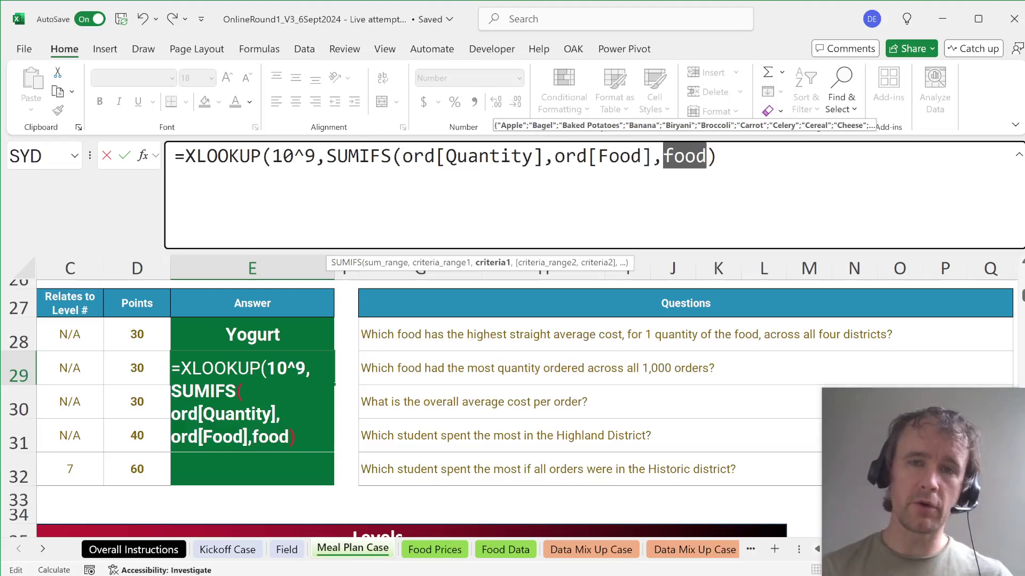
Finish the E29 XLOOKUP with the food return range and -1 match mode, showing Ramen Noodles.
{"action": "left_click", "coordinate": [718, 156]}
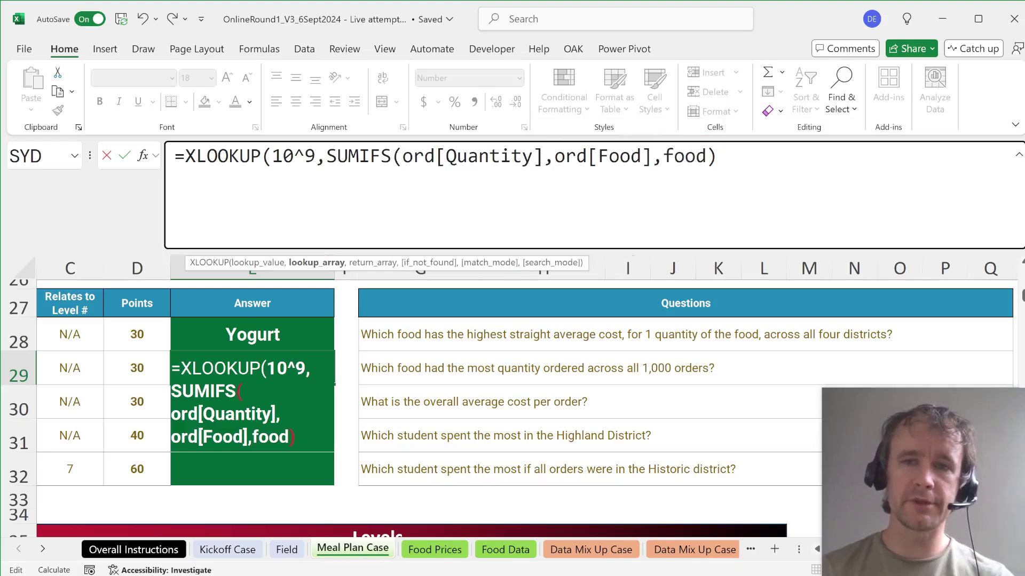
{"action": "type", "text": ","}
{"action": "type", "text": "food,,-1)"}
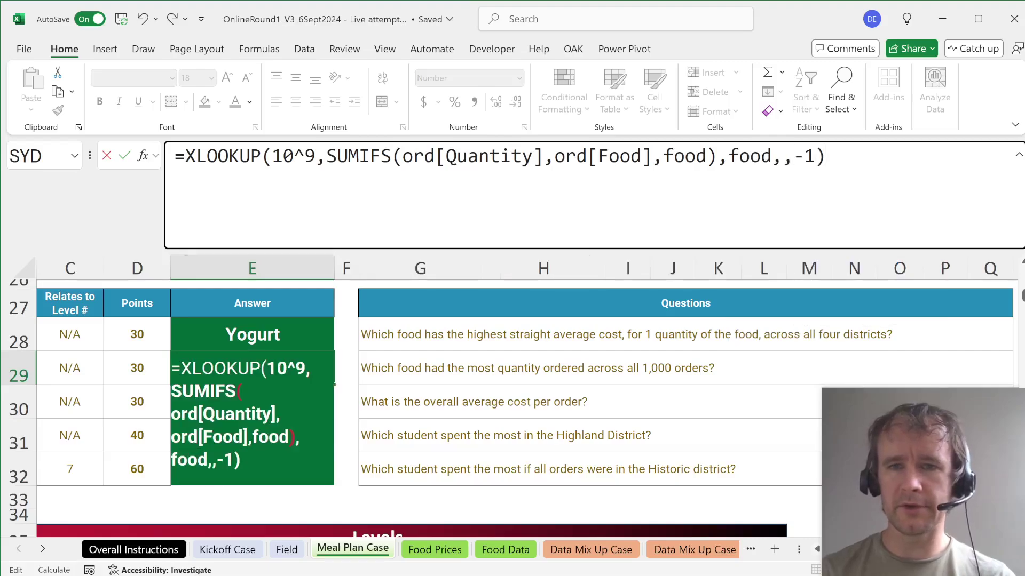
{"action": "key", "text": "Return"}
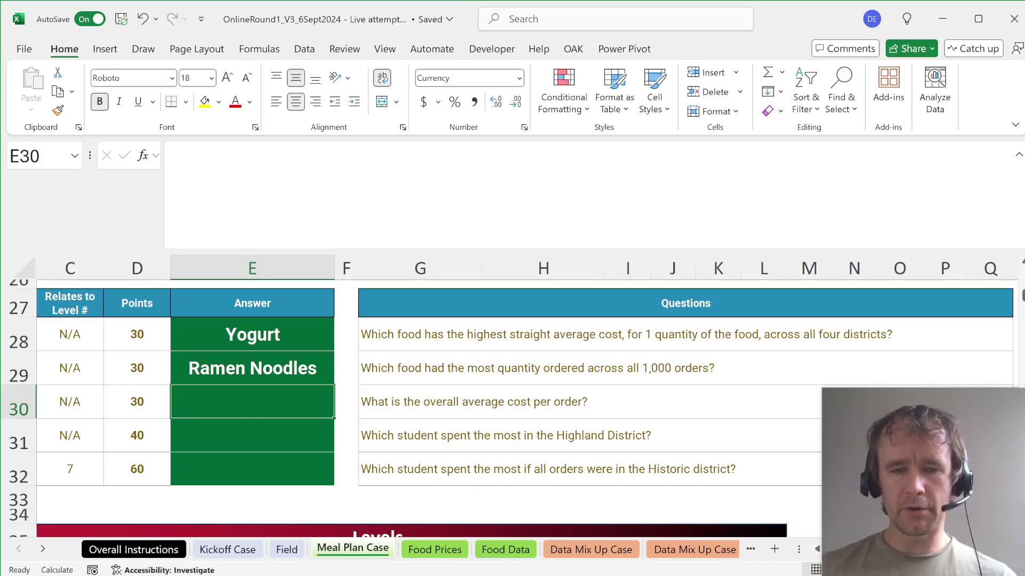
Enter =AVERAGE(ord[Total]) in E30, giving an average cost per order of $90.47.
{"action": "type", "text": "=aver"}
{"action": "key", "text": "Tab"}
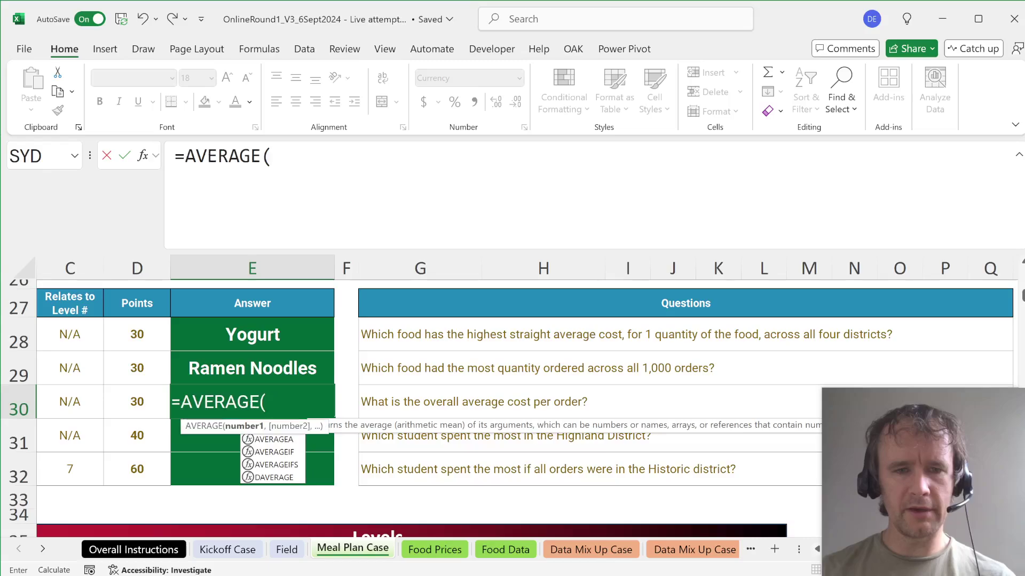
{"action": "type", "text": "ord[t"}
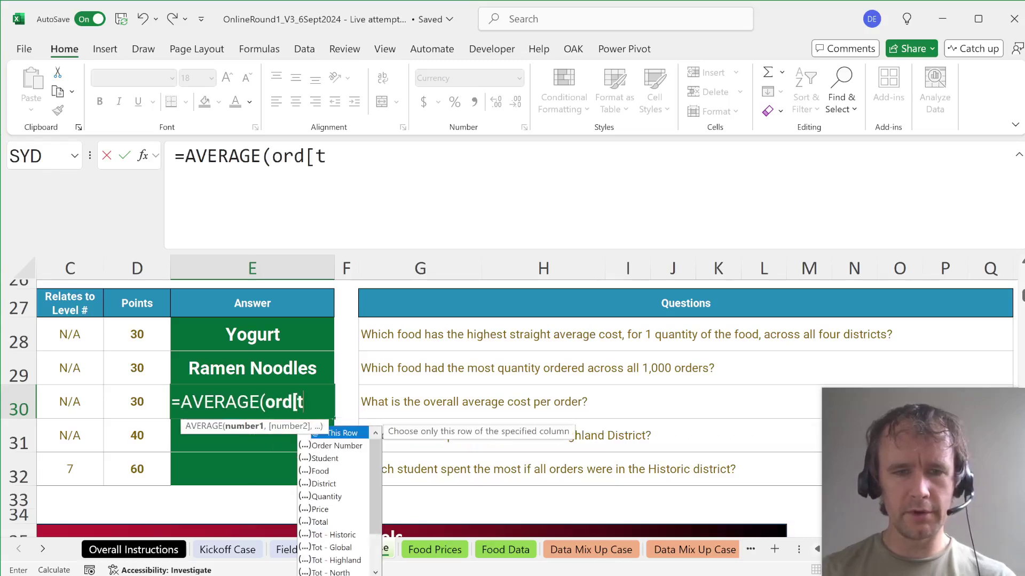
{"action": "key", "text": "Tab"}
{"action": "type", "text": "])"}
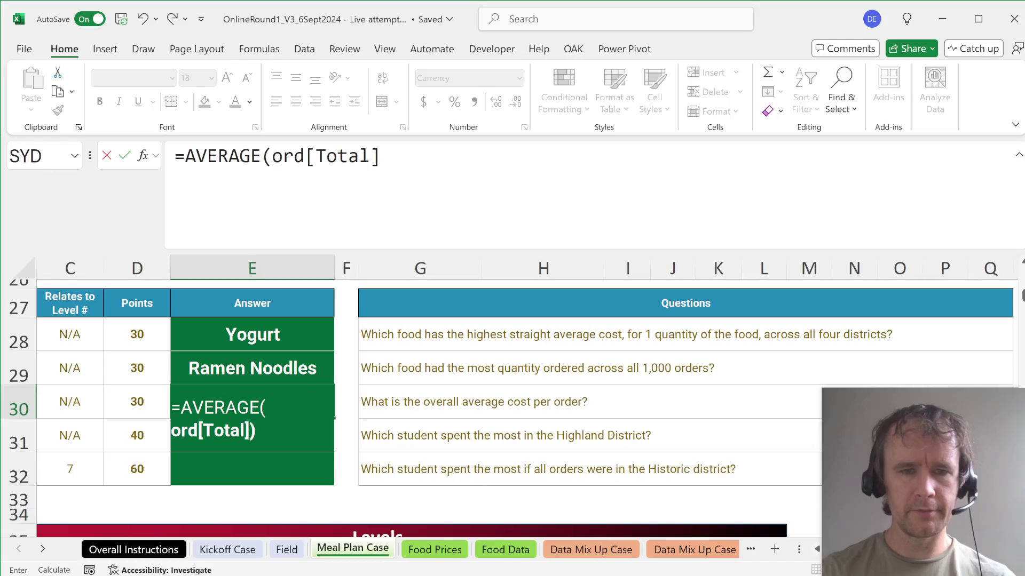
{"action": "key", "text": "Return"}
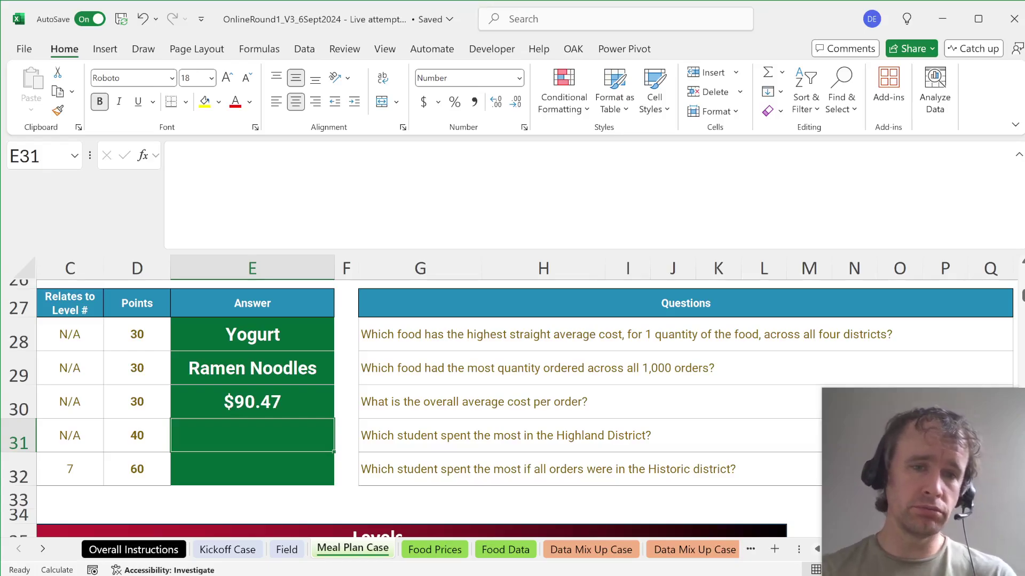
Review the E29 and E28 bonus formulas.
{"action": "key", "text": "Up"}
{"action": "key", "text": "Up"}
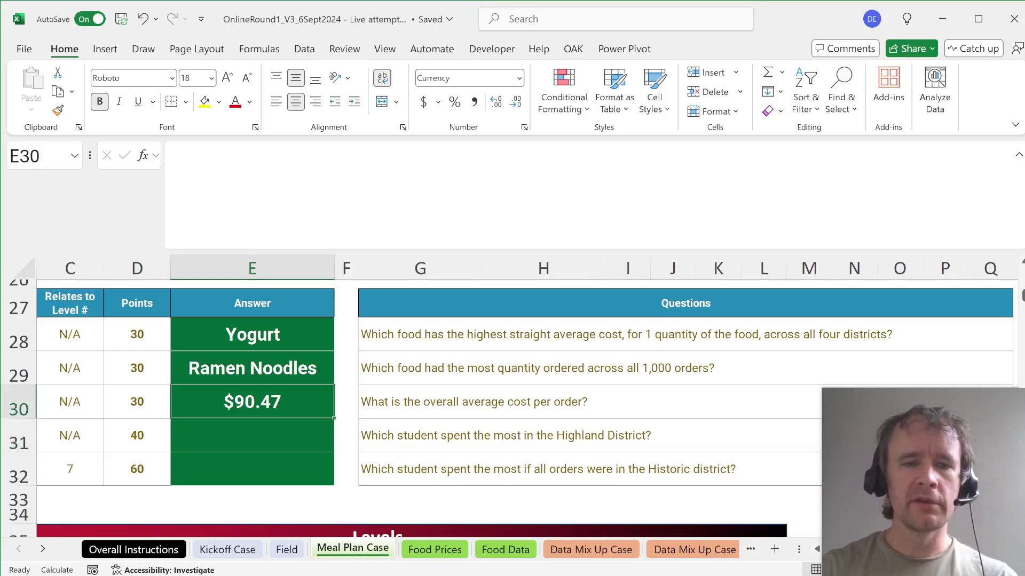
{"action": "key", "text": "Up"}
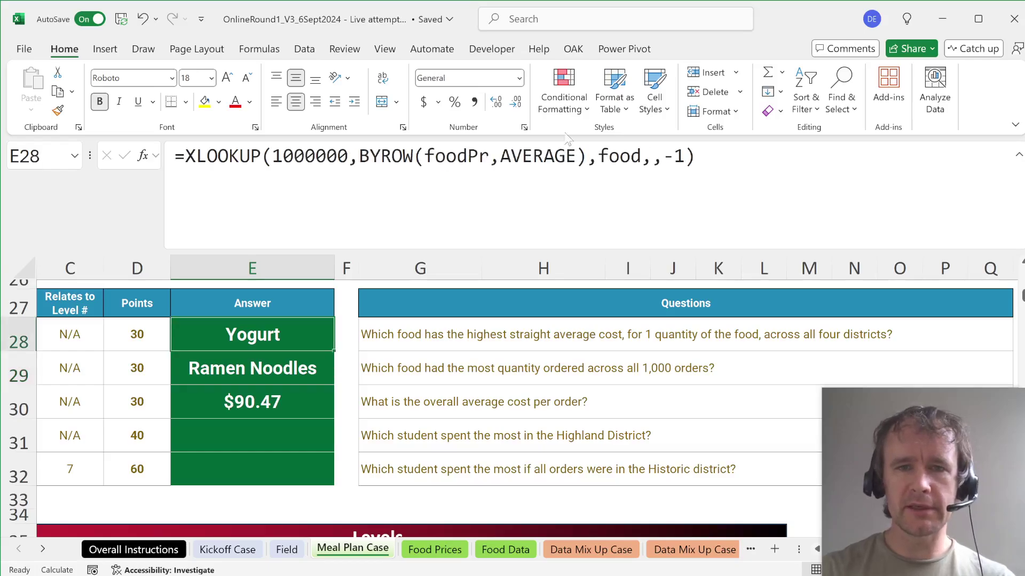
{"action": "double_click", "coordinate": [574, 156]}
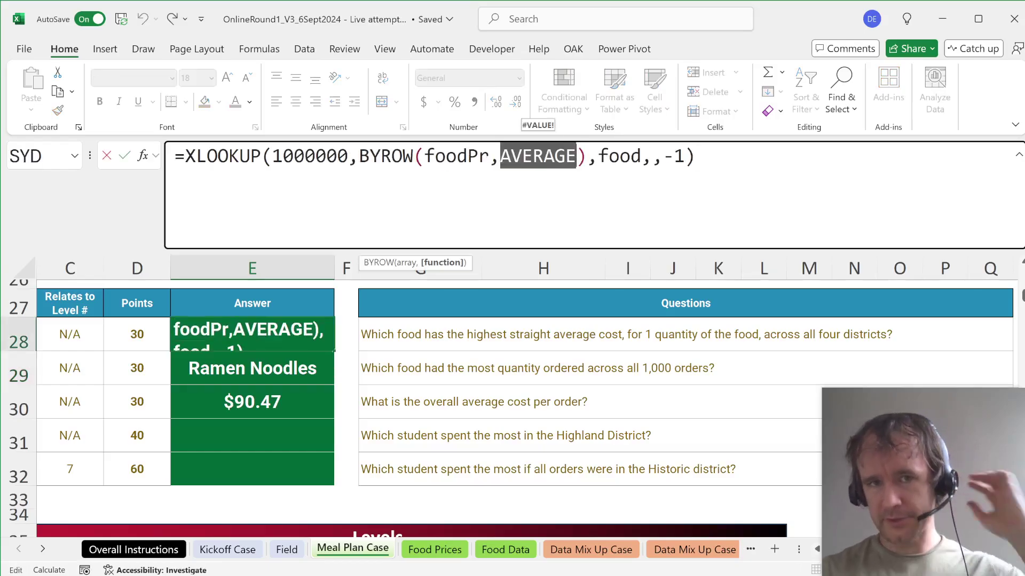
{"action": "left_click", "coordinate": [290, 444]}
{"action": "key", "text": "Return"}
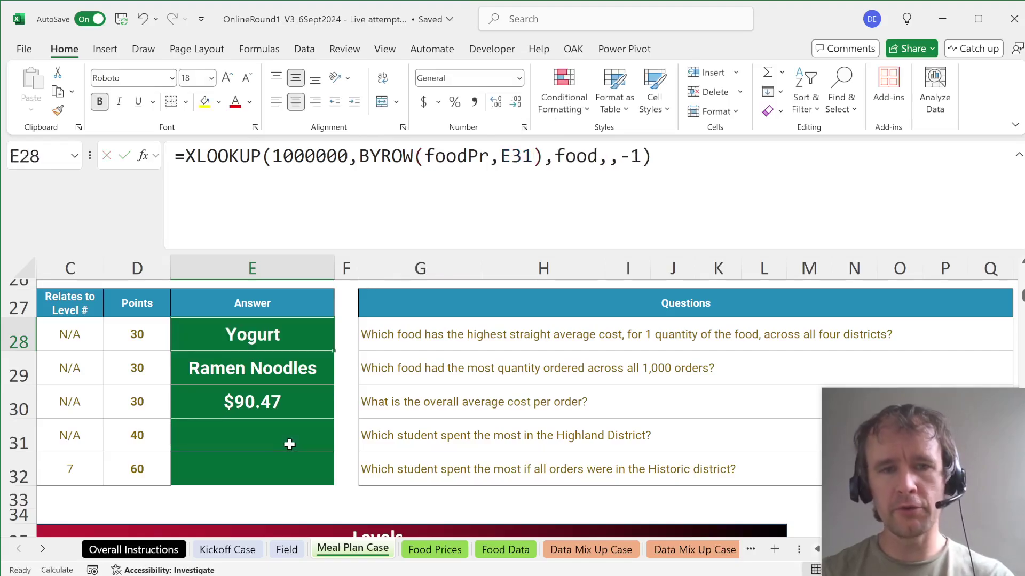
Start a =GROUPBY( formula in E31 for the Highland District spending question.
{"action": "left_click", "coordinate": [289, 444]}
{"action": "type", "text": "=g"}
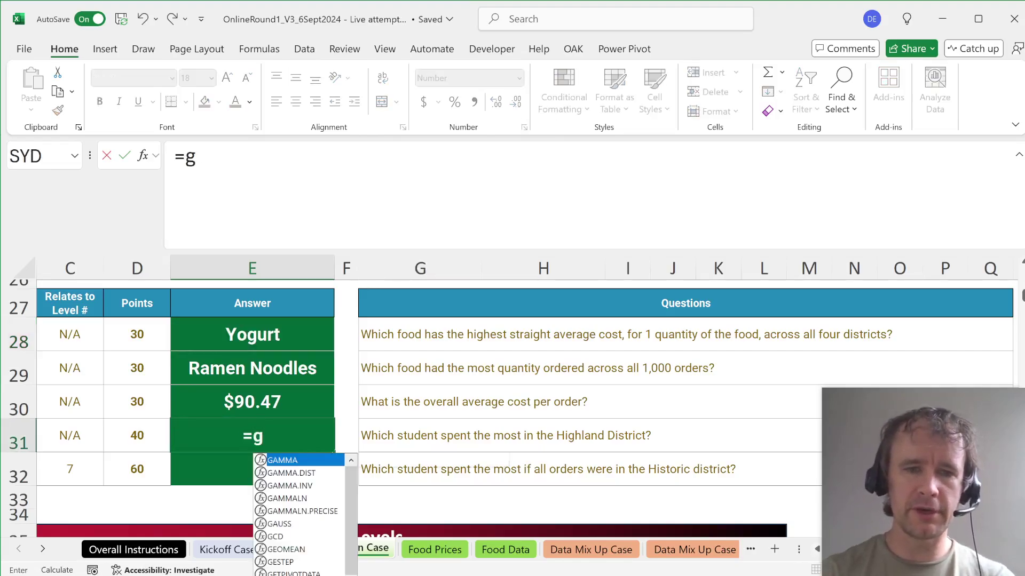
{"action": "type", "text": "roup"}
{"action": "key", "text": "Tab"}
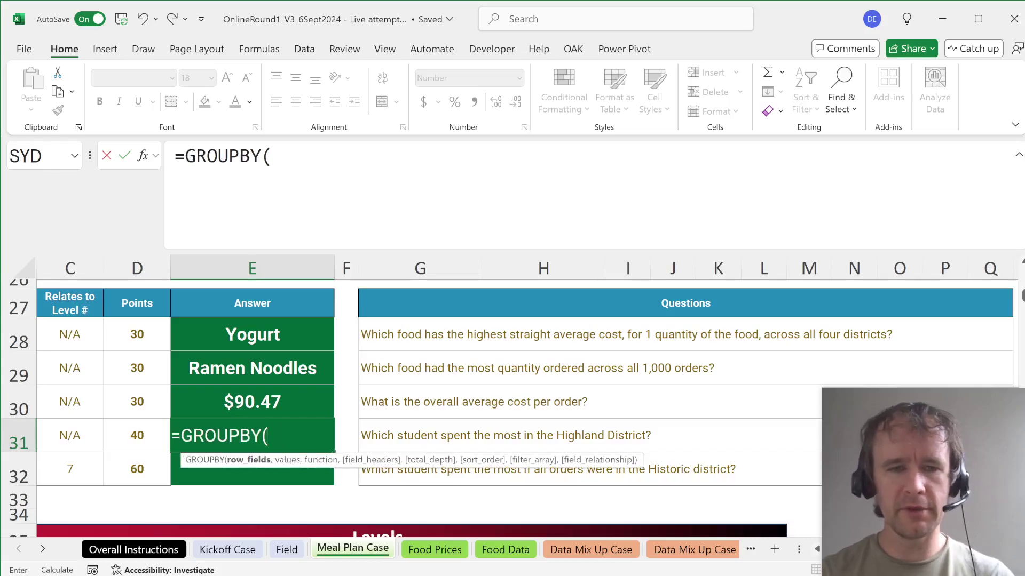
{"action": "key", "text": "ctrl+Page_Down"}
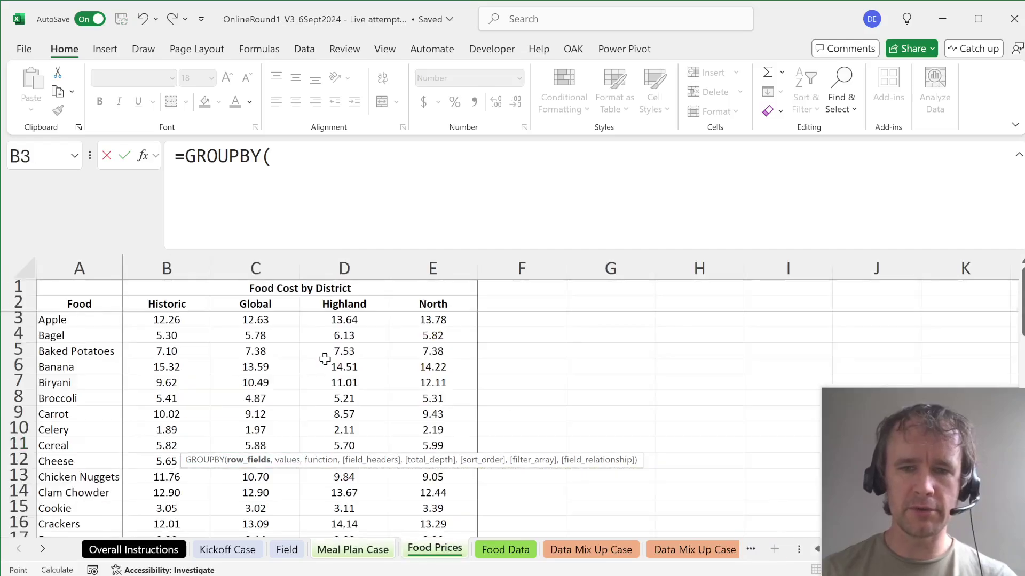
Reference the Student and Total columns, trying a District="Historic" multiplier with SUM.
{"action": "key", "text": "ctrl+Page_Down"}
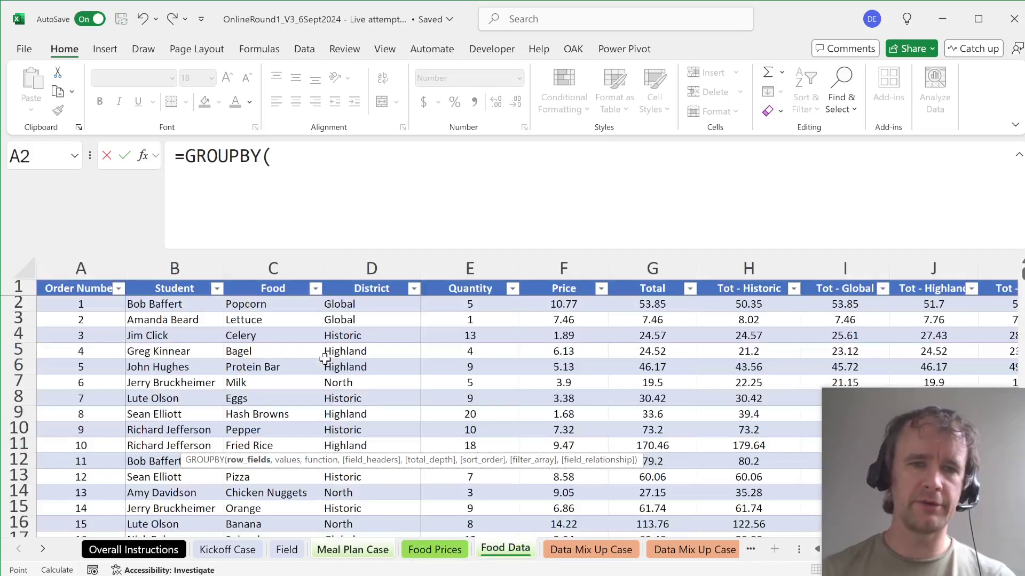
{"action": "left_click", "coordinate": [163, 322]}
{"action": "key", "text": "ctrl+space"}
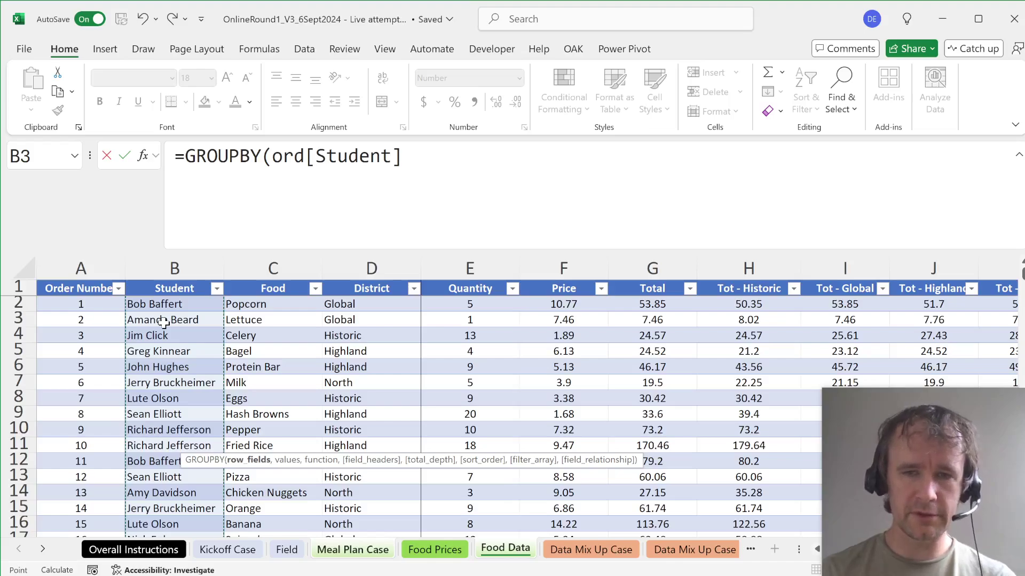
{"action": "type", "text": ","}
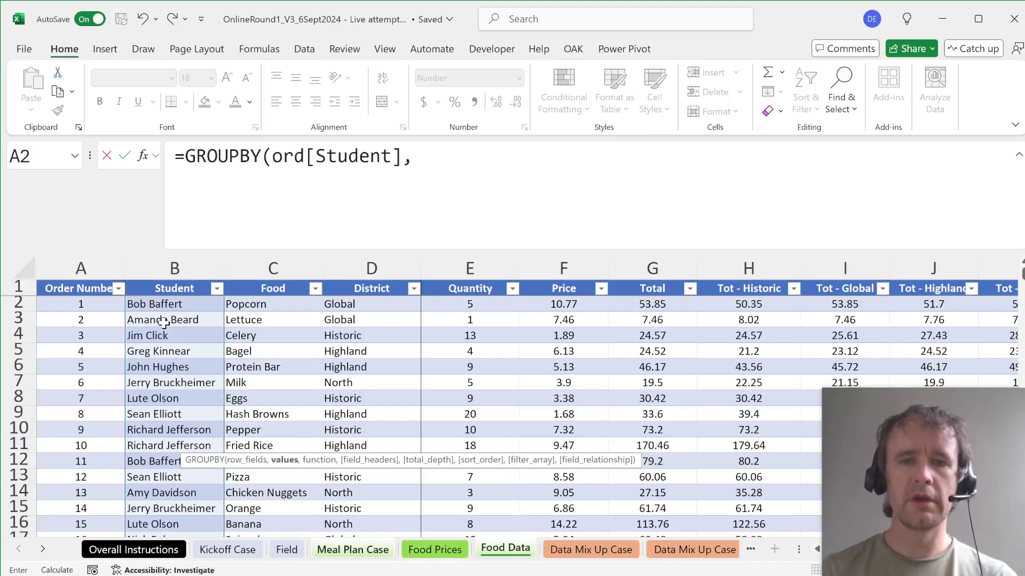
{"action": "left_click", "coordinate": [557, 348]}
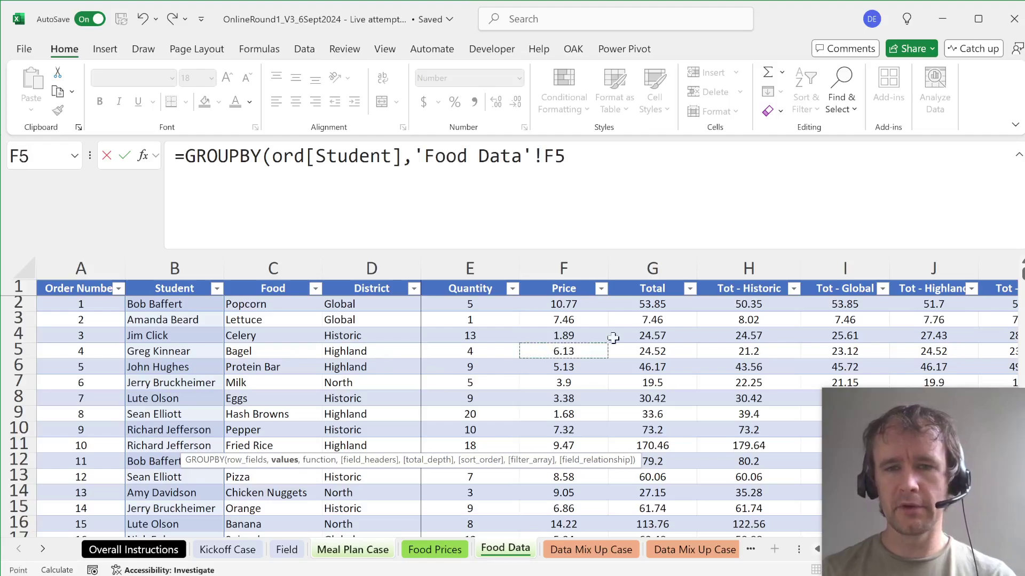
{"action": "left_click", "coordinate": [660, 336]}
{"action": "key", "text": "ctrl+space"}
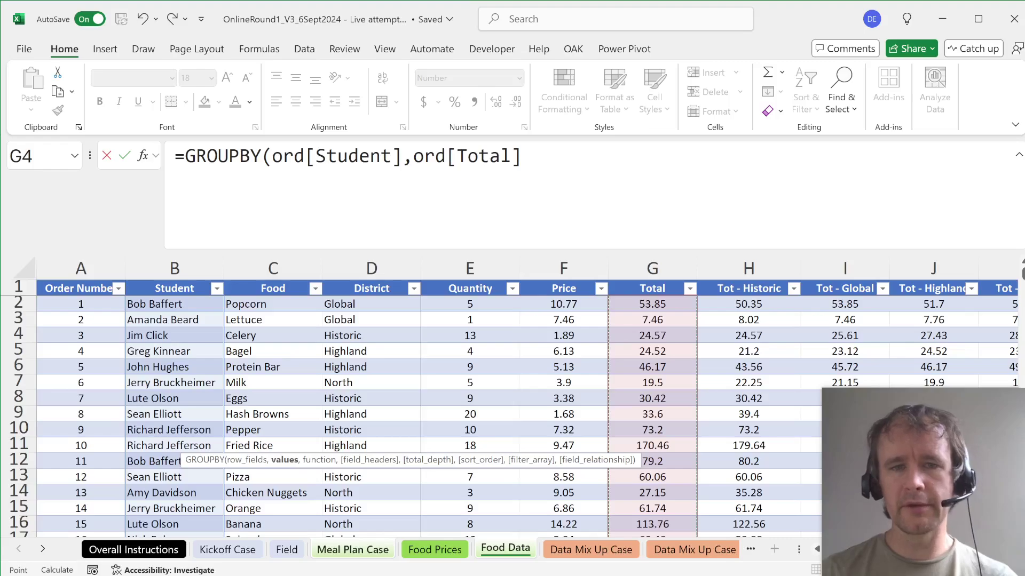
{"action": "key", "text": "F2"}
{"action": "type", "text": "*("}
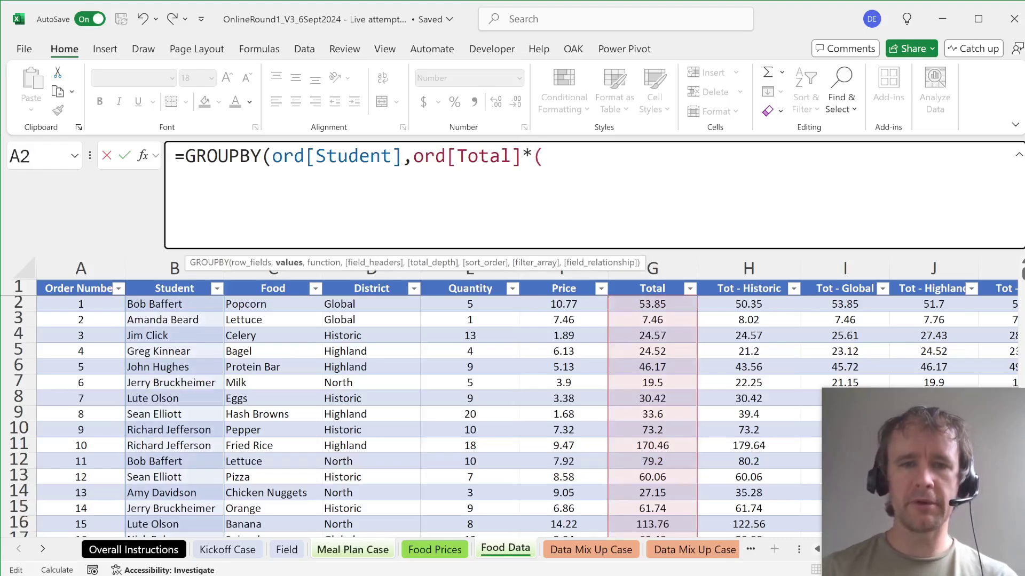
{"action": "left_click", "coordinate": [365, 343]}
{"action": "key", "text": "ctrl+space"}
{"action": "type", "text": "=\""}
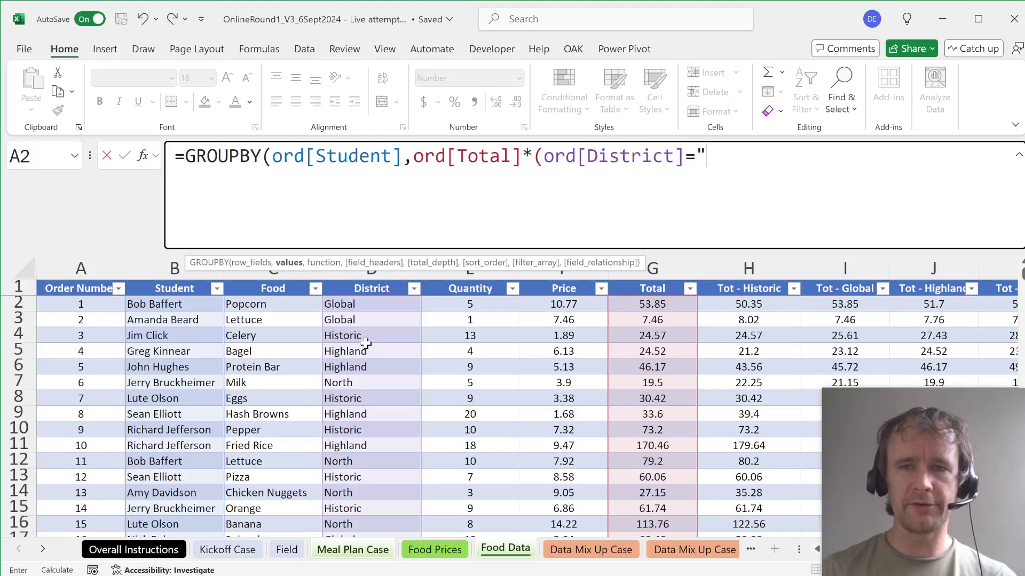
{"action": "type", "text": "Historic"}
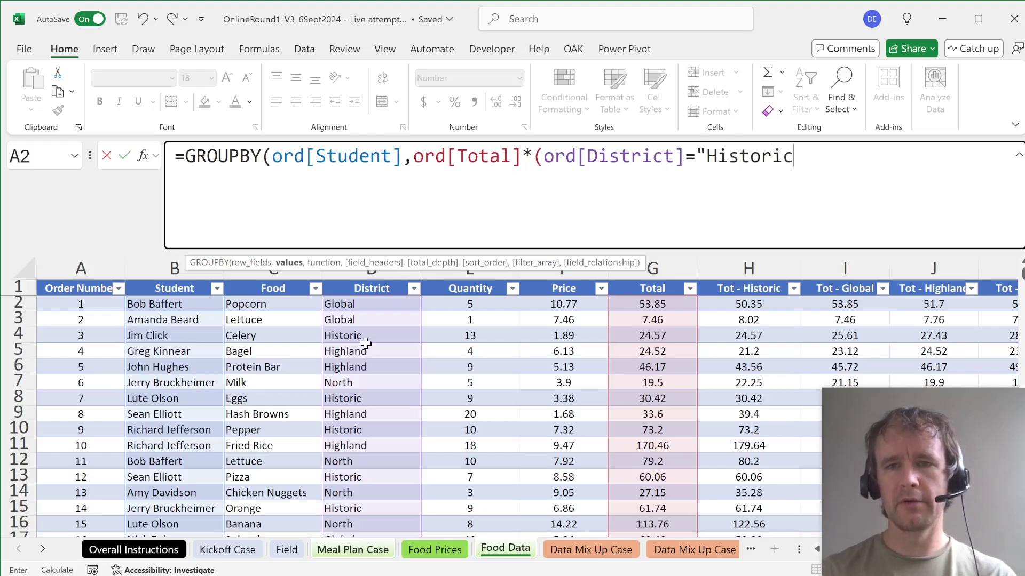
{"action": "type", "text": "\")"}
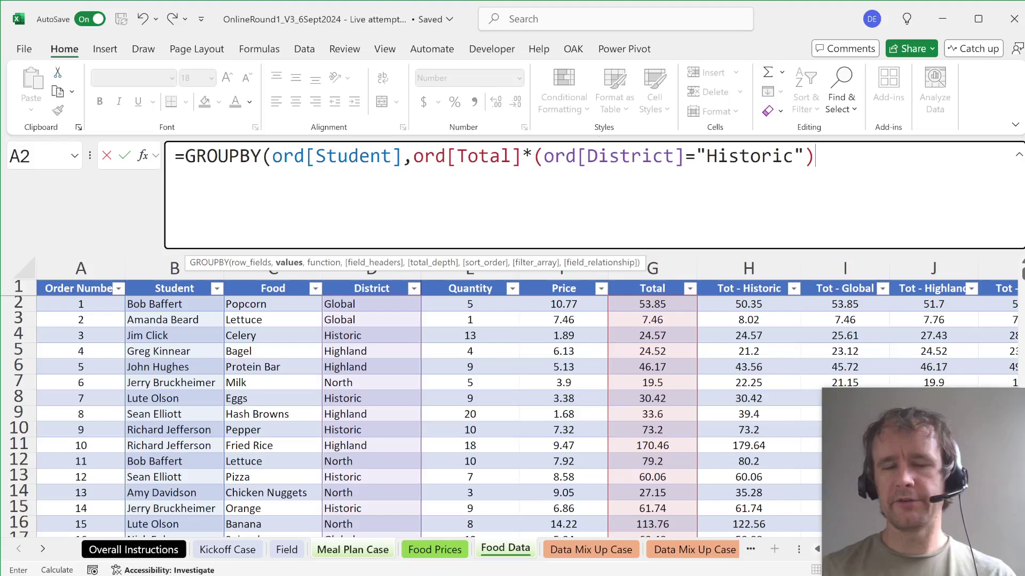
{"action": "type", "text": ",sum)"}
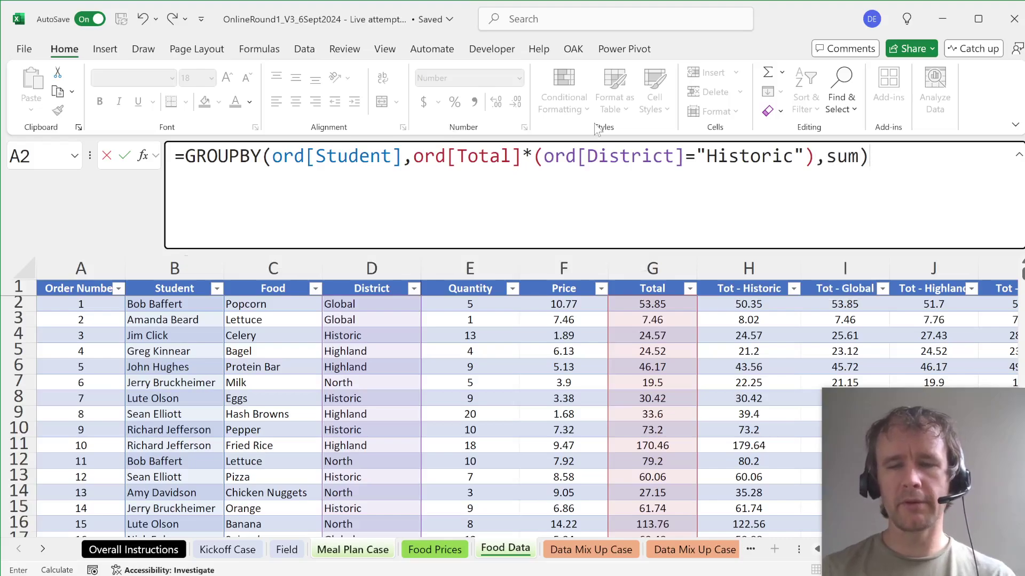
Rework E31 to GROUPBY with SUM, 0, 0 options and a District="Historic" filter argument.
{"action": "key", "text": "ctrl+shift+Left"}
{"action": "key", "text": "ctrl+shift+Left"}
{"action": "key", "text": "ctrl+shift+Left"}
{"action": "key", "text": "ctrl+shift+Left"}
{"action": "key", "text": "ctrl+shift+Left"}
{"action": "key", "text": "ctrl+shift+Left"}
{"action": "type", "text": ","}
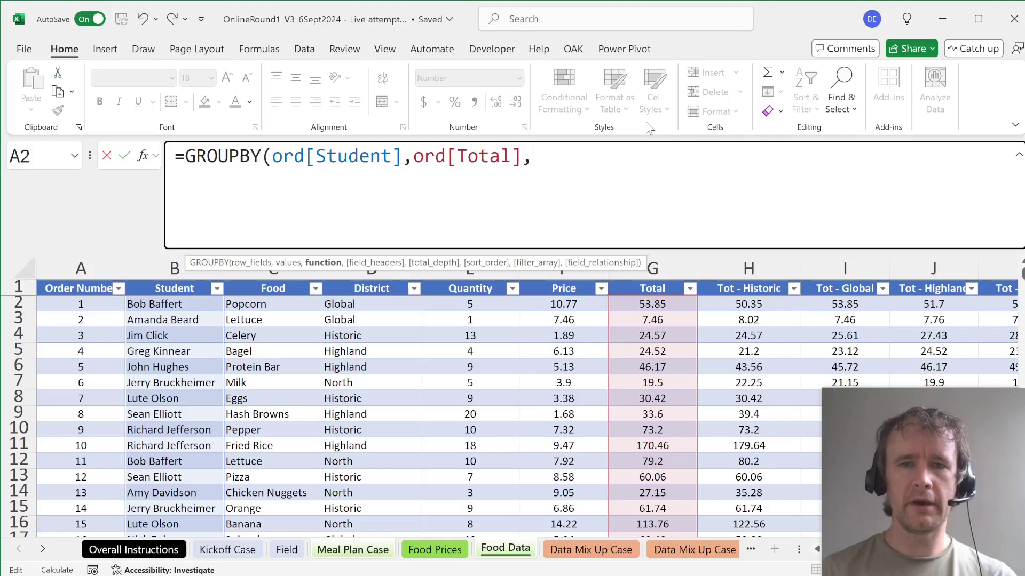
{"action": "type", "text": "sum"}
{"action": "key", "text": "BackSpace"}
{"action": "key", "text": "BackSpace"}
{"action": "key", "text": "BackSpace"}
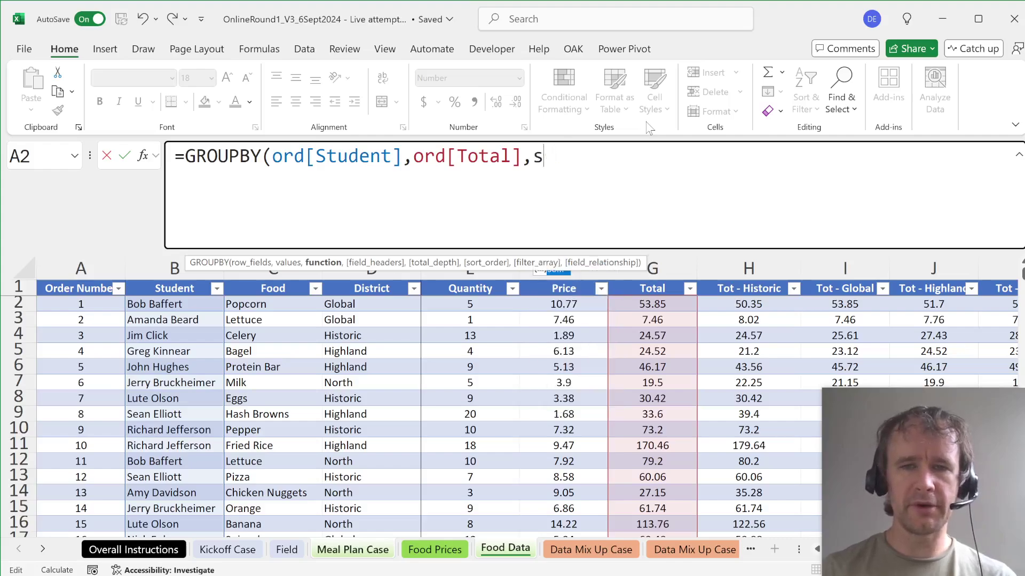
{"action": "type", "text": "sum"}
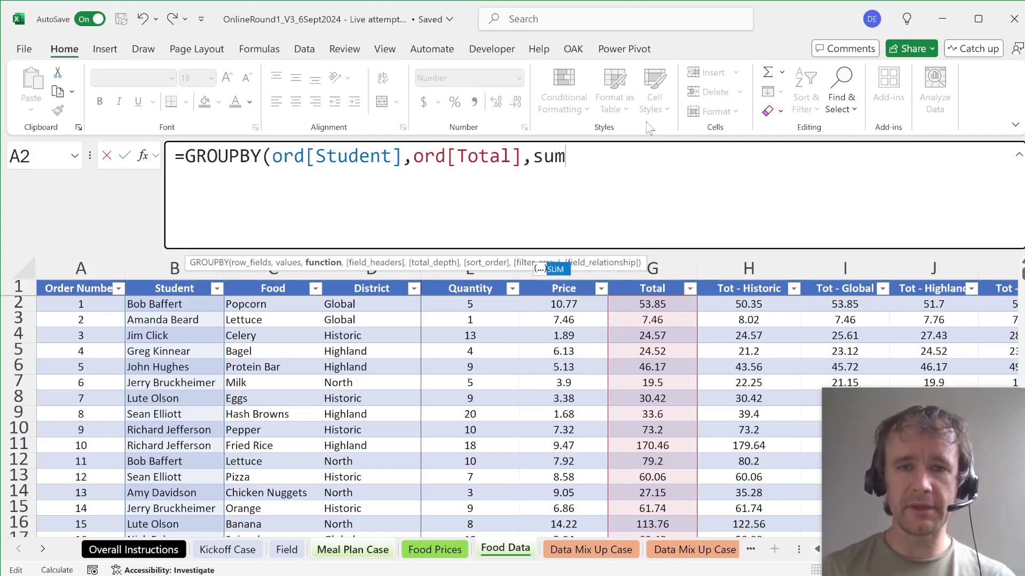
{"action": "type", "text": ",0,"}
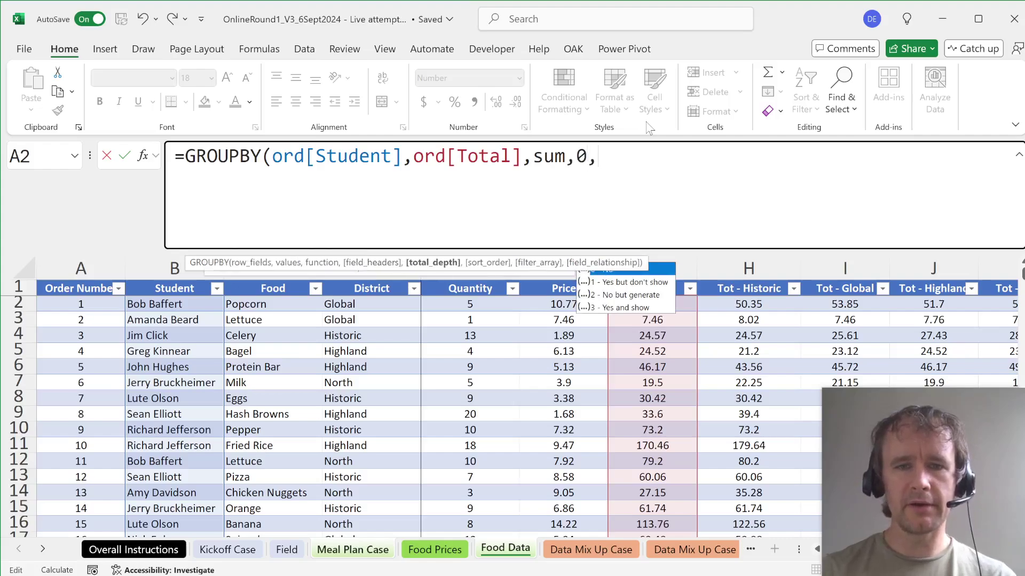
{"action": "type", "text": "0"}
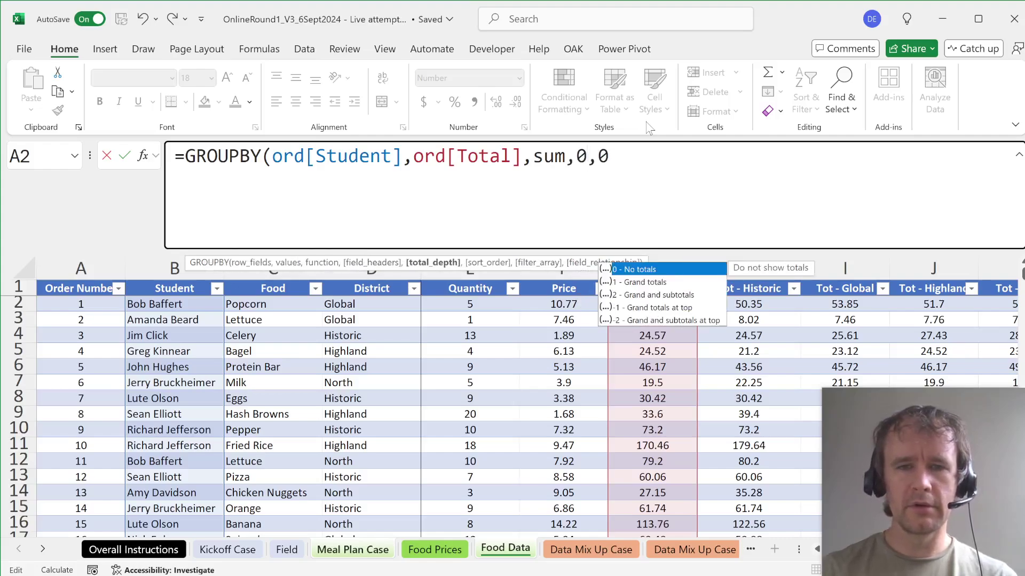
{"action": "type", "text": ",-2"}
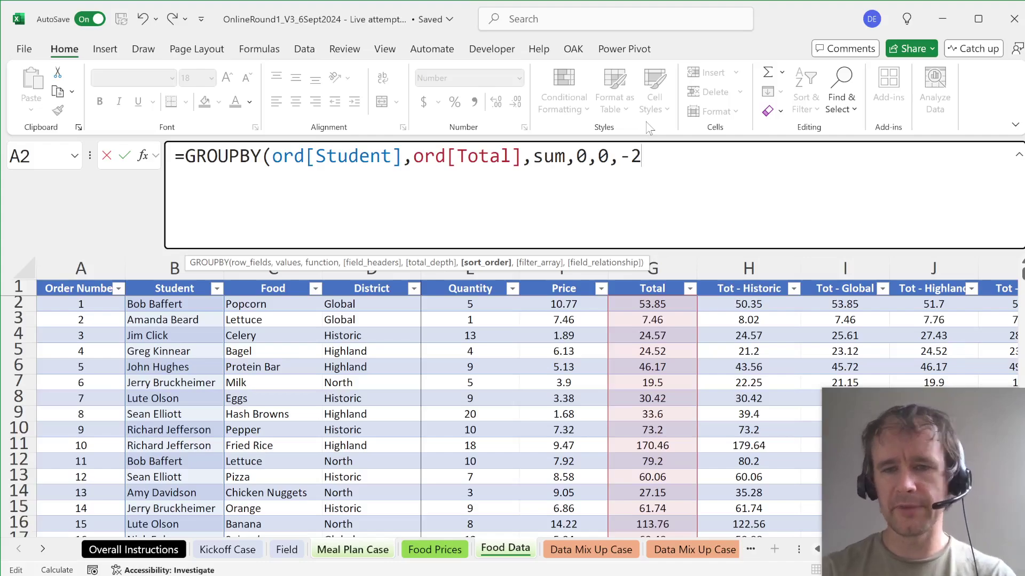
{"action": "type", "text": ","}
{"action": "left_click", "coordinate": [345, 368]}
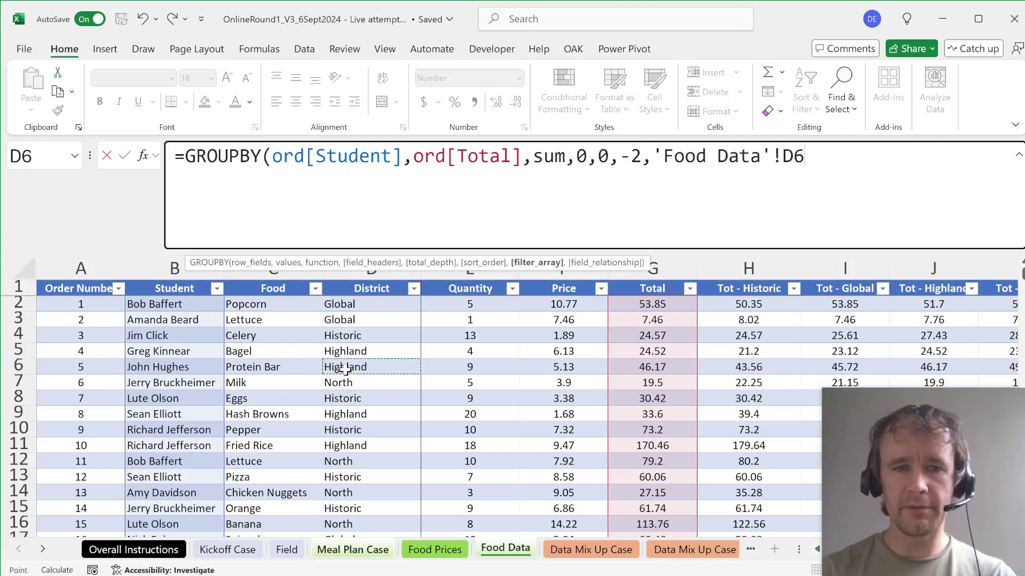
{"action": "key", "text": "ctrl+space"}
{"action": "type", "text": "=\"Hist"}
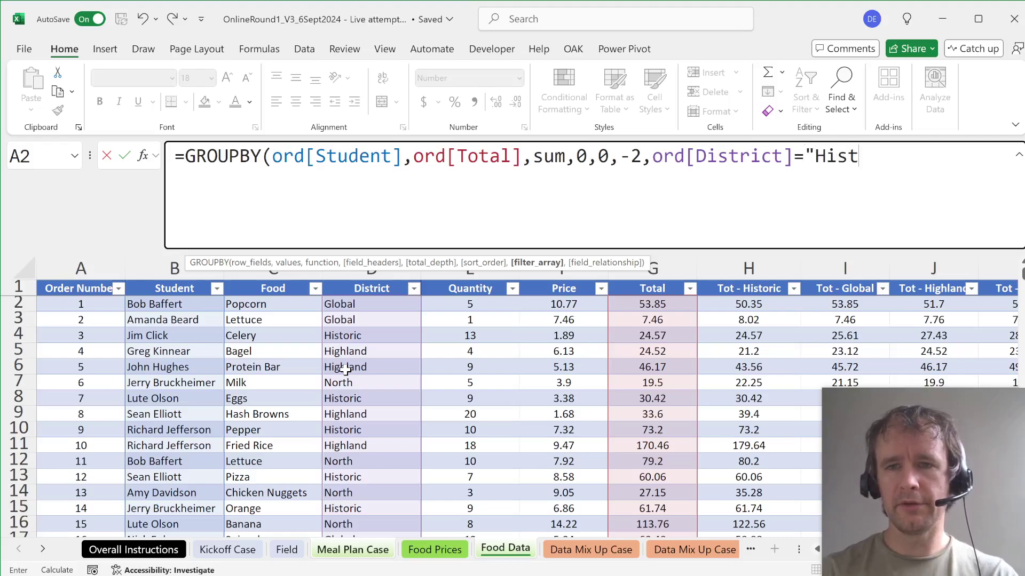
{"action": "type", "text": "oric\")"}
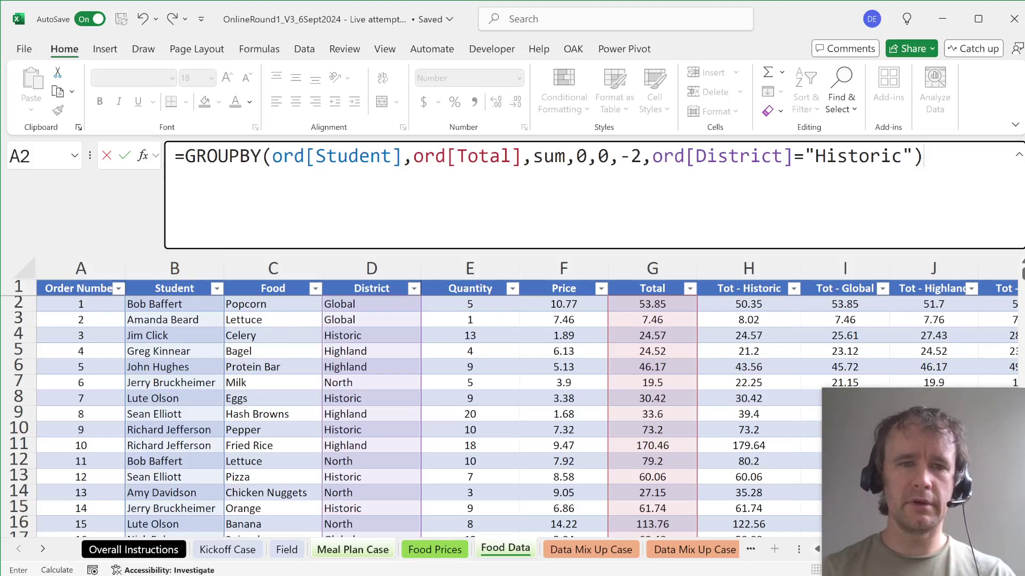
{"action": "key", "text": "Return"}
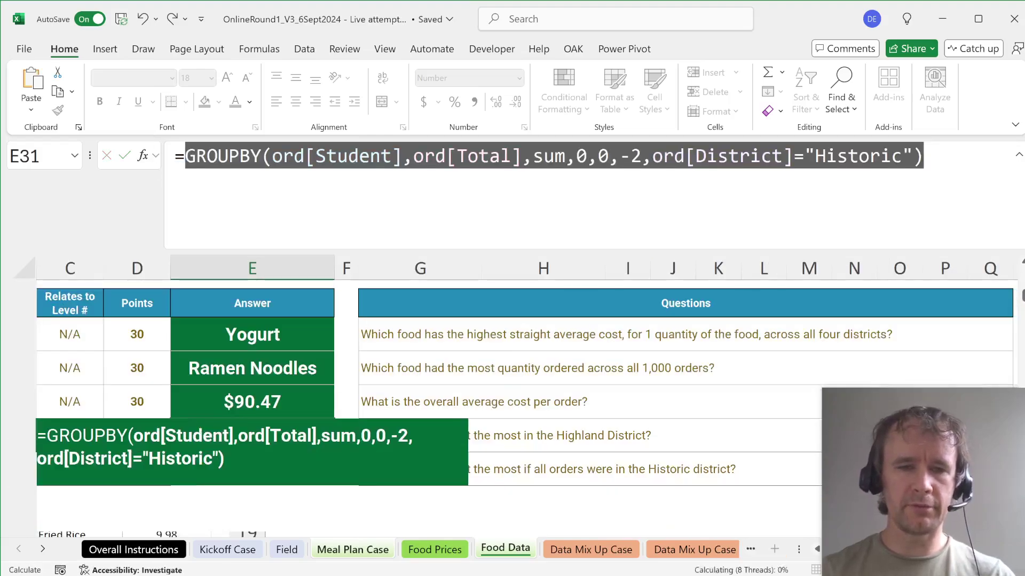
Check the #SPILL! area, change the filter to District="Highland", and copy the formula.
{"action": "key", "text": "Up"}
{"action": "key", "text": "Right"}
{"action": "key", "text": "Right"}
{"action": "key", "text": "Right"}
{"action": "key", "text": "Right"}
{"action": "key", "text": "Right"}
{"action": "key", "text": "Right"}
{"action": "key", "text": "Right"}
{"action": "key", "text": "Right"}
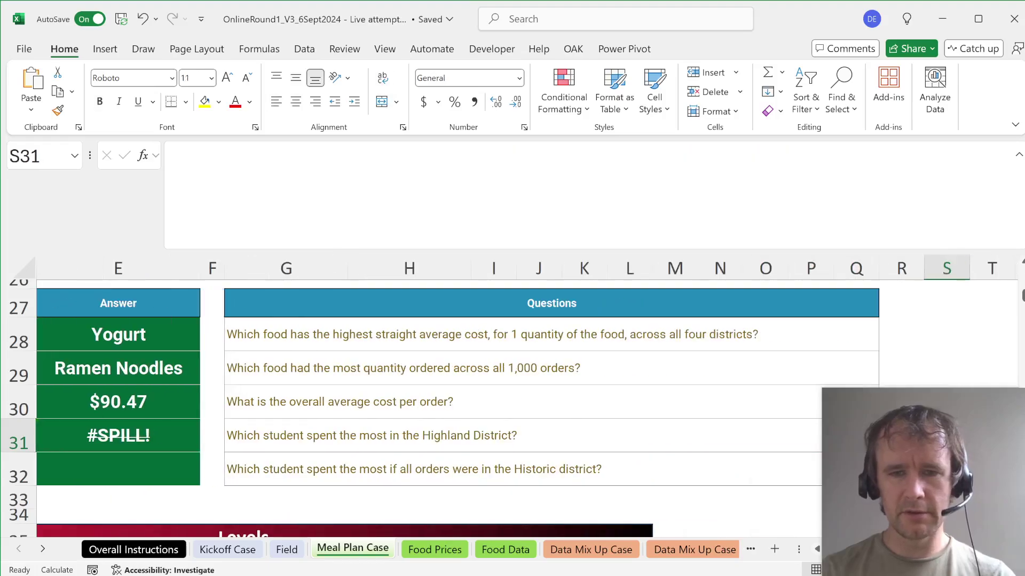
{"action": "key", "text": "Left"}
{"action": "key", "text": "Left"}
{"action": "key", "text": "Left"}
{"action": "key", "text": "Left"}
{"action": "key", "text": "Left"}
{"action": "key", "text": "Left"}
{"action": "key", "text": "Left"}
{"action": "key", "text": "Left"}
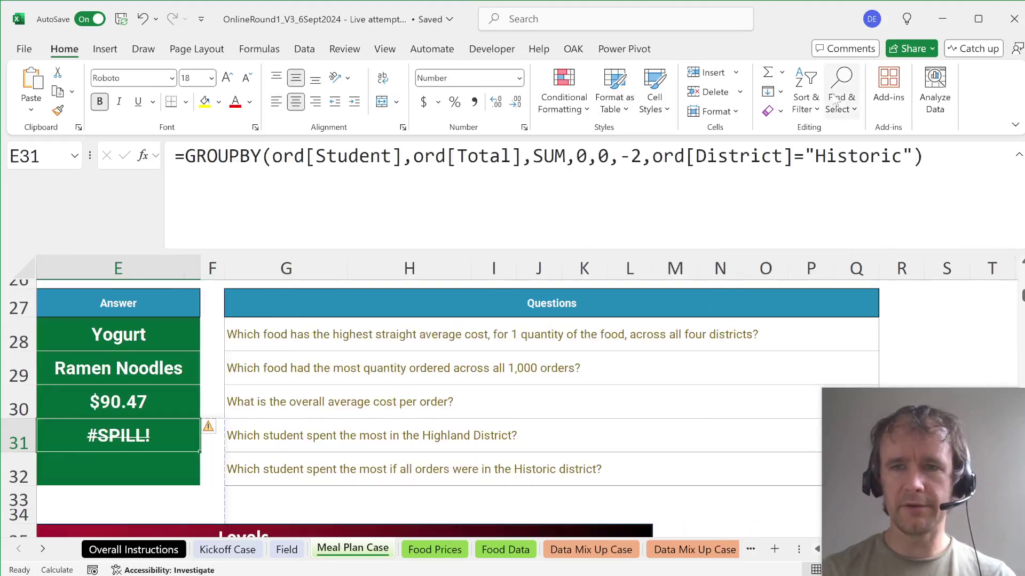
{"action": "key", "text": "F2"}
{"action": "key", "text": "Left"}
{"action": "key", "text": "Left"}
{"action": "key", "text": "shift+Left"}
{"action": "key", "text": "shift+Left"}
{"action": "key", "text": "shift+Left"}
{"action": "key", "text": "shift+Left"}
{"action": "key", "text": "shift+Left"}
{"action": "key", "text": "shift+Left"}
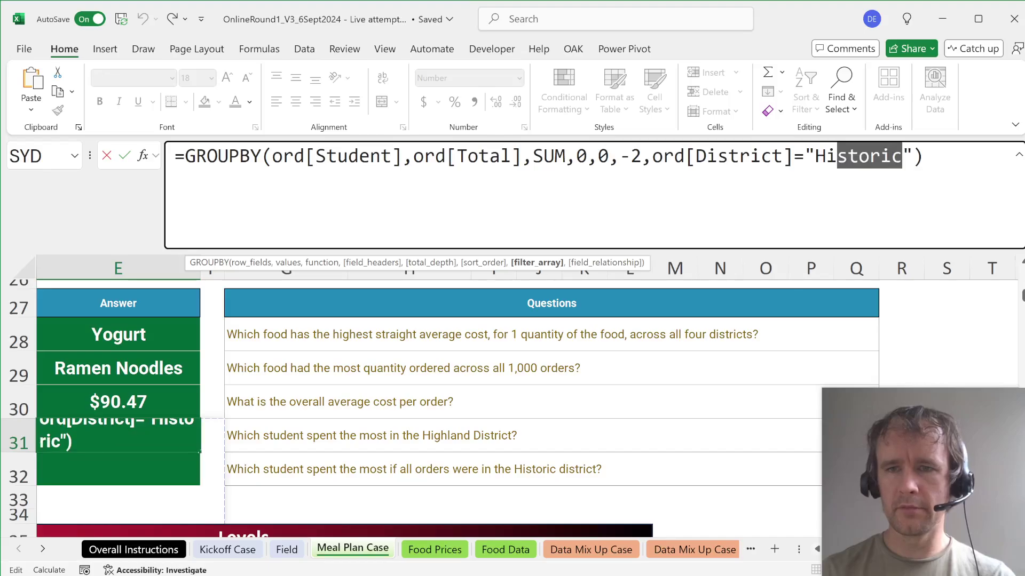
{"action": "type", "text": "ghlig"}
{"action": "key", "text": "BackSpace"}
{"action": "type", "text": "and"}
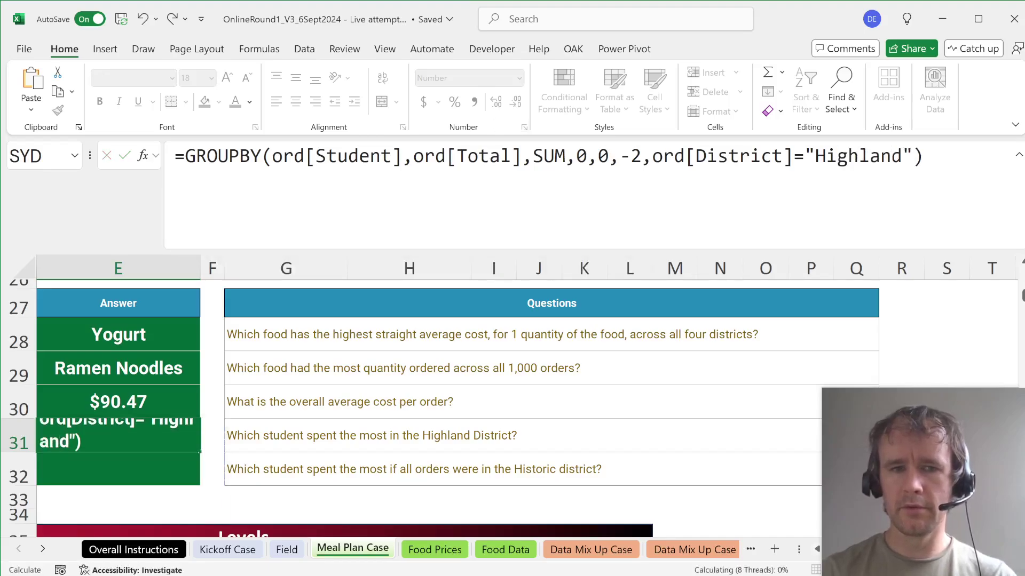
{"action": "key", "text": "ctrl+Return"}
{"action": "key", "text": "F2"}
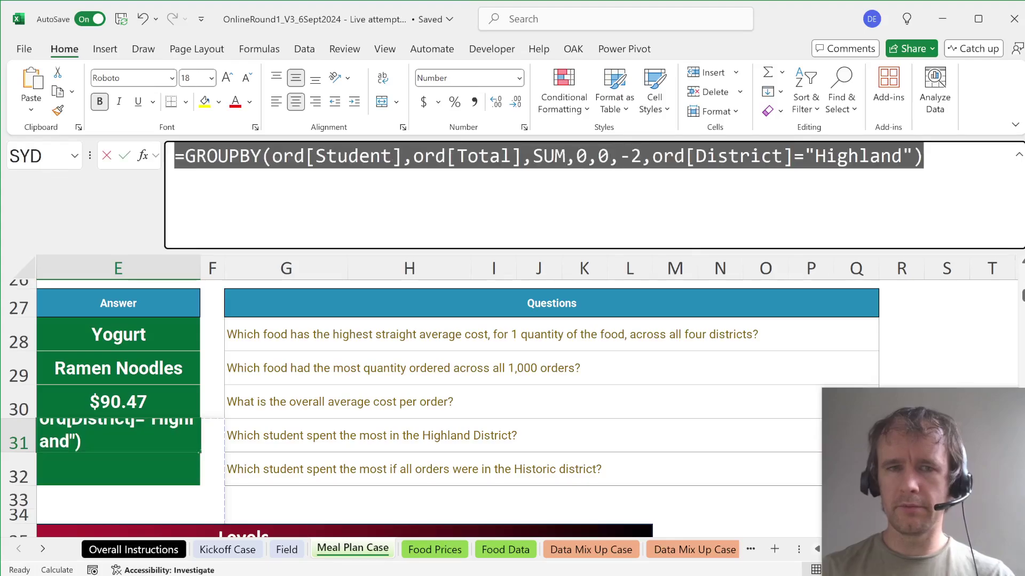
{"action": "key", "text": "Tab"}
{"action": "left_click", "coordinate": [946, 435]}
{"action": "key", "text": "Right"}
{"action": "key", "text": "Right"}
{"action": "key", "text": "Right"}
{"action": "key", "text": "Right"}
{"action": "key", "text": "Right"}
{"action": "key", "text": "Right"}
{"action": "key", "text": "Right"}
{"action": "key", "text": "Right"}
{"action": "key", "text": "Right"}
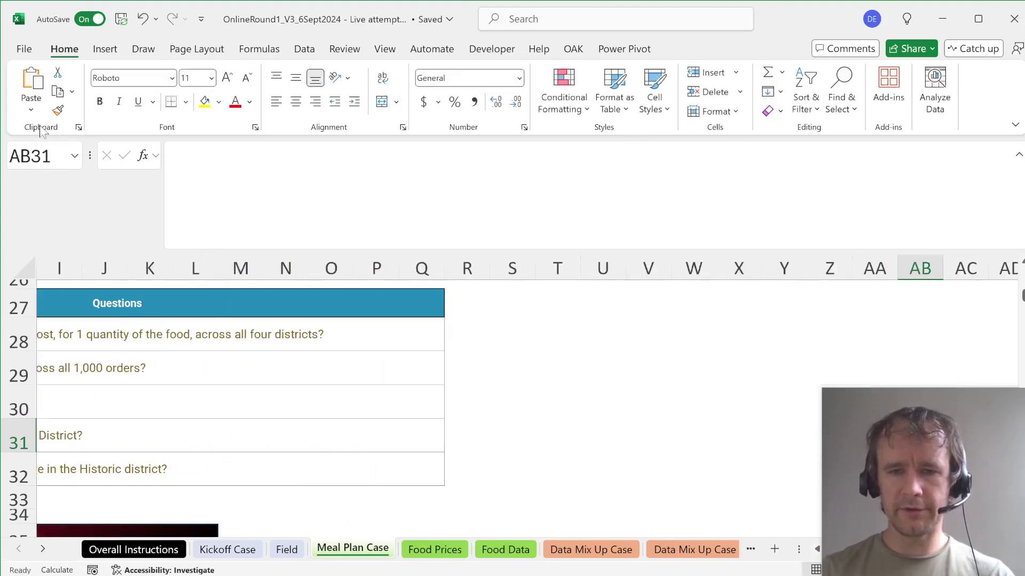
{"action": "key", "text": "Left"}
{"action": "key", "text": "Left"}
{"action": "key", "text": "Left"}
{"action": "key", "text": "Left"}
{"action": "key", "text": "Left"}
{"action": "key", "text": "Left"}
{"action": "key", "text": "F2"}
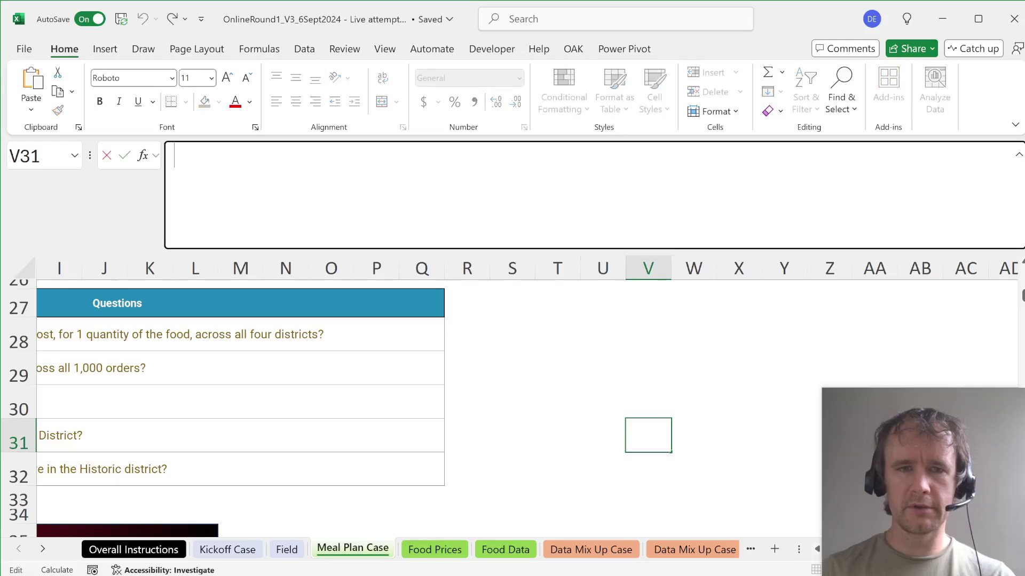
{"action": "type", "text": "=GROUPBY(ord[Student],ord[Total],SUM,0,0,-2,ord[District]=\"Highland\")"}
{"action": "key", "text": "Return"}
{"action": "key", "text": "Up"}
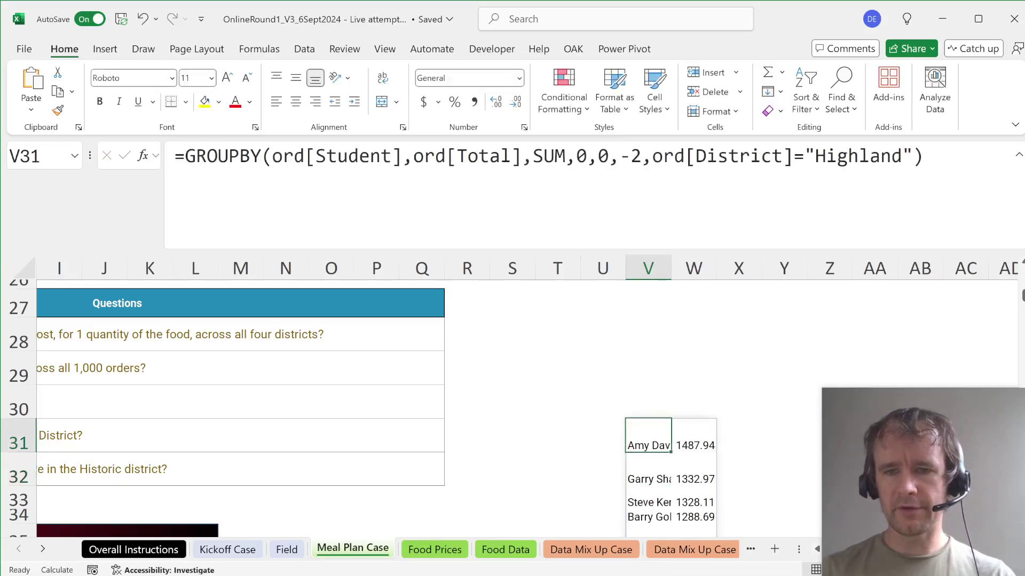
{"action": "key", "text": "Left"}
{"action": "key", "text": "Right"}
{"action": "key", "text": "ctrl+shift+Down"}
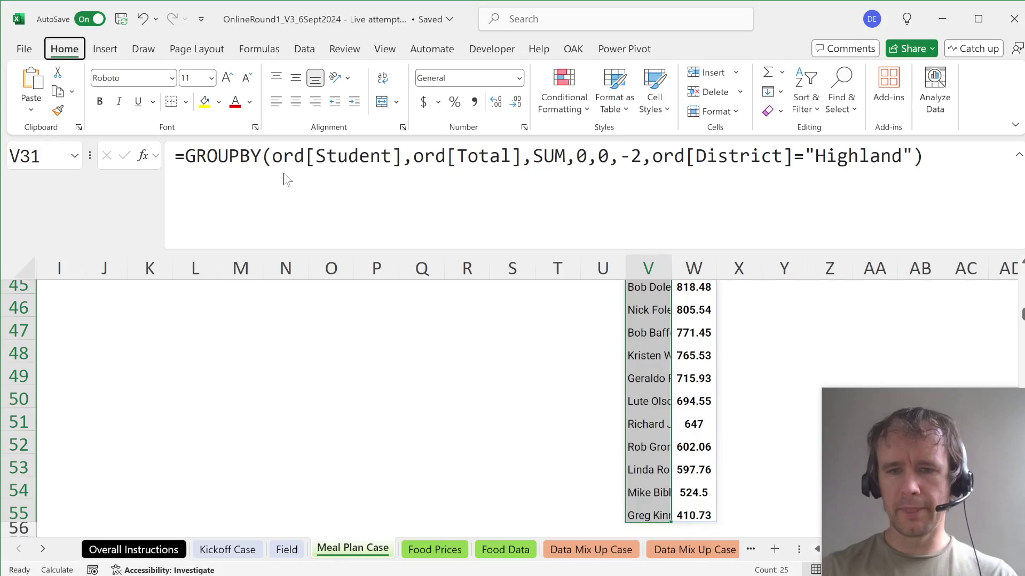
{"action": "key", "text": "alt+h"}
{"action": "key", "text": "o"}
{"action": "key", "text": "i"}
{"action": "scroll", "coordinate": [287, 179], "scroll_direction": "up", "scroll_amount": 5}
{"action": "key", "text": "Up"}
{"action": "key", "text": "Right"}
{"action": "key", "text": "Left"}
{"action": "key", "text": "Down"}
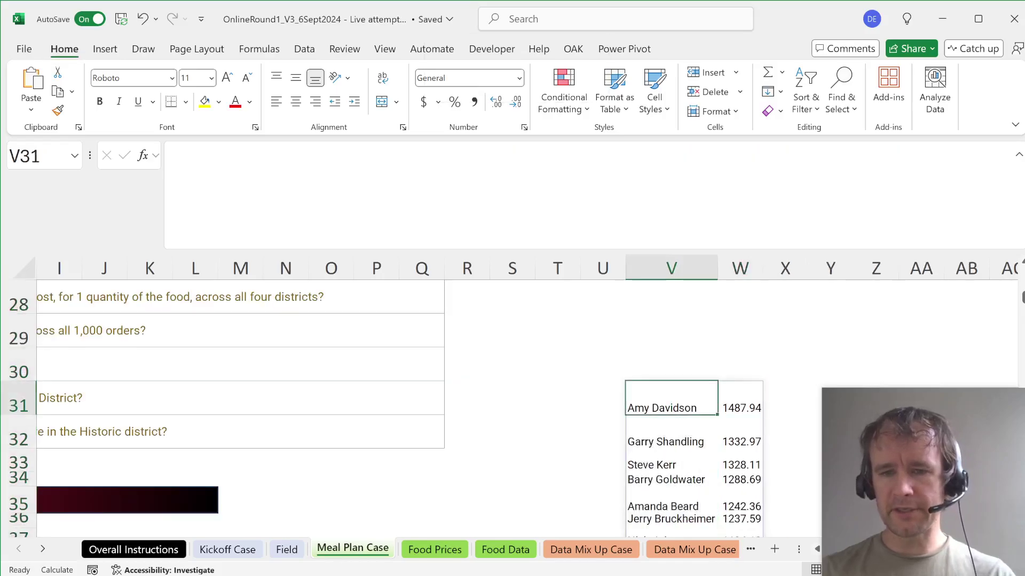
{"action": "key", "text": "ctrl+shift+Down"}
{"action": "key", "text": "Right"}
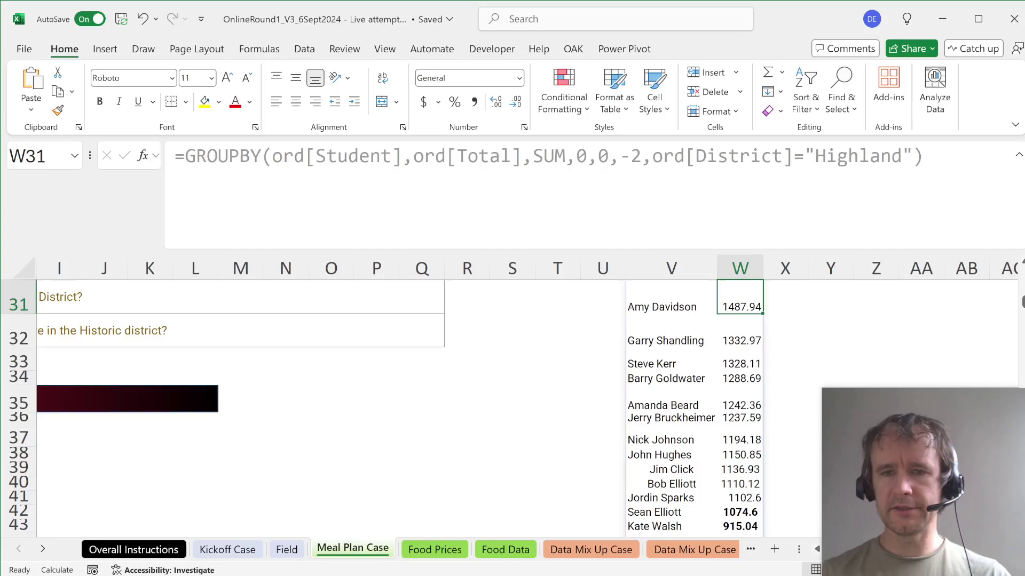
{"action": "key", "text": "Left"}
{"action": "key", "text": "Right"}
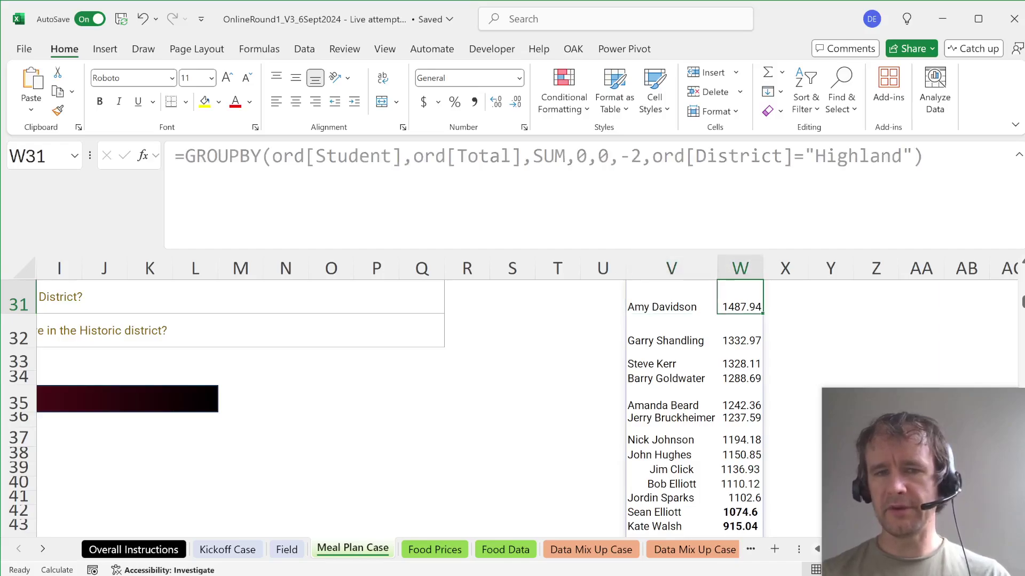
{"action": "key", "text": "Left"}
{"action": "left_click", "coordinate": [185, 156]}
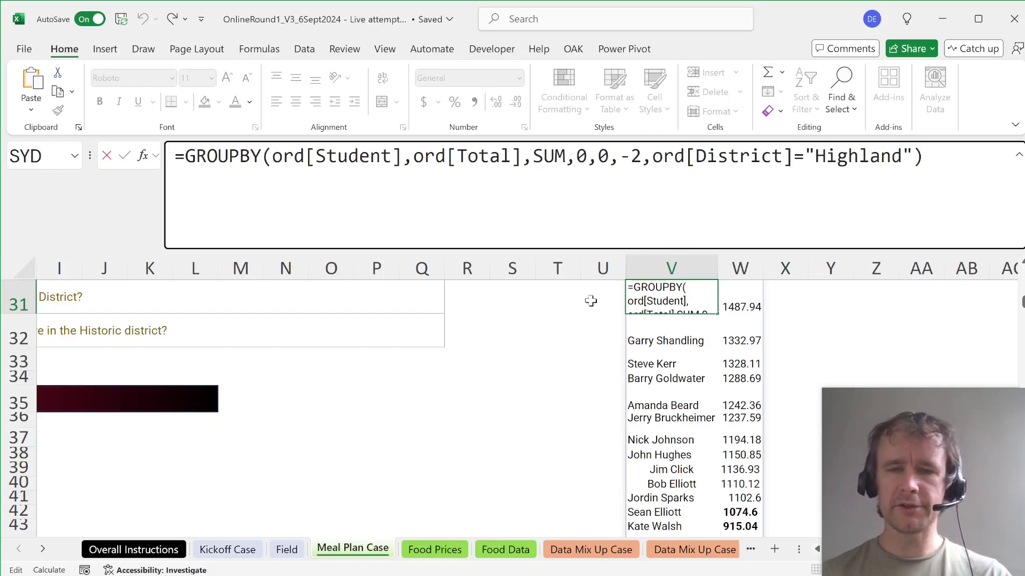
{"action": "type", "text": "@"}
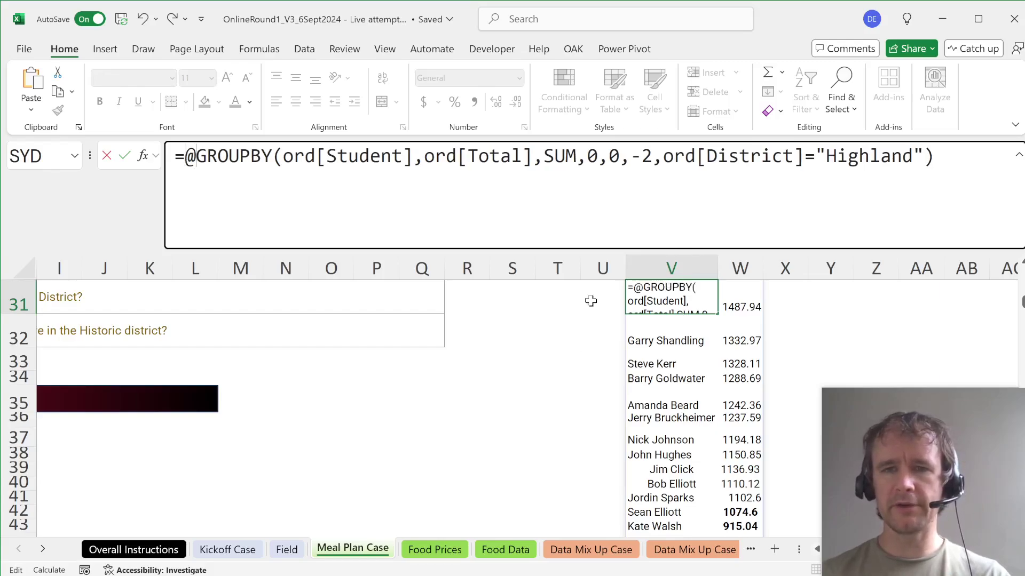
{"action": "key", "text": "Return"}
{"action": "key", "text": "Up"}
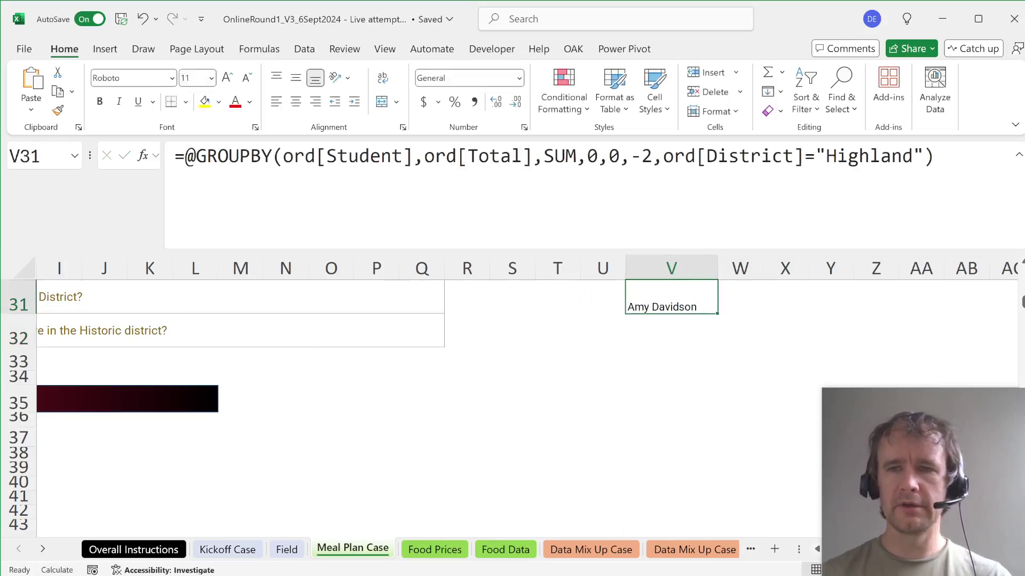
{"action": "key", "text": "F2"}
{"action": "key", "text": "shift+Home"}
{"action": "key", "text": "ctrl+c"}
Clear the V31 test formula and return to E31.
{"action": "key", "text": "BackSpace"}
{"action": "key", "text": "ctrl+Return"}
{"action": "key", "text": "ctrl+Left"}
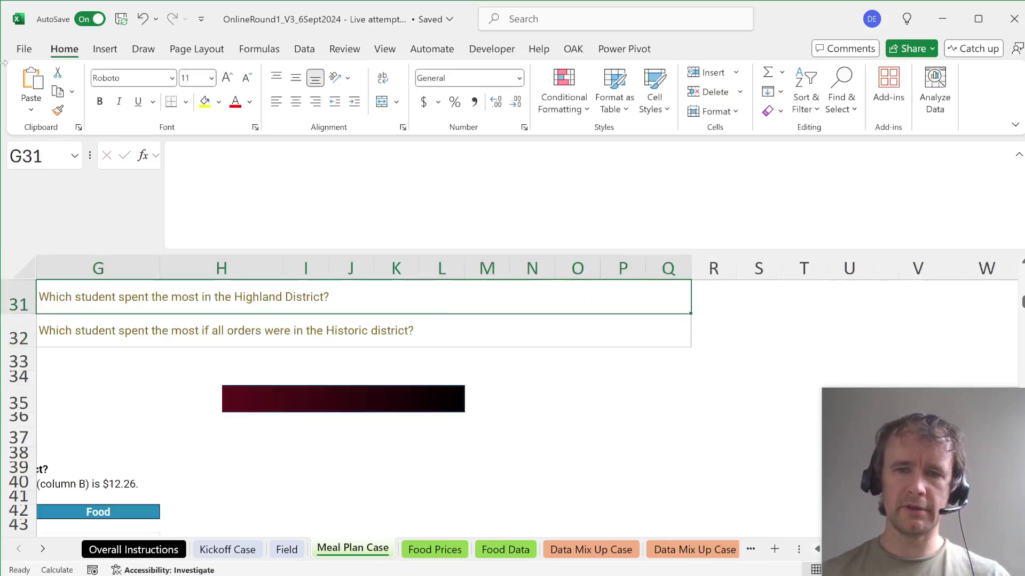
{"action": "key", "text": "ctrl+Left"}
{"action": "key", "text": "Right"}
{"action": "key", "text": "Right"}
{"action": "key", "text": "Right"}
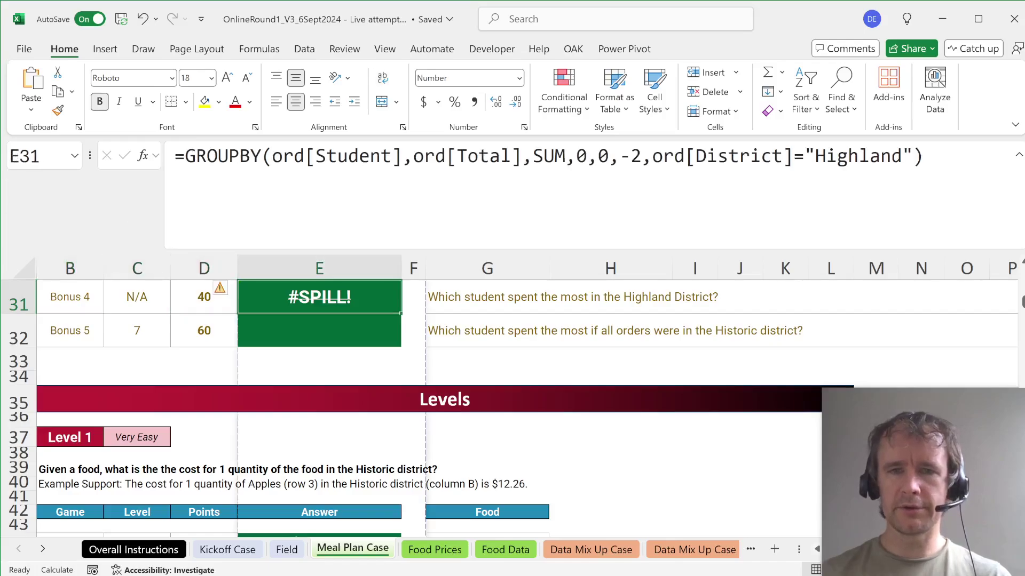
{"action": "key", "text": "F2"}
{"action": "key", "text": "shift+Home"}
{"action": "key", "text": "ctrl+v"}
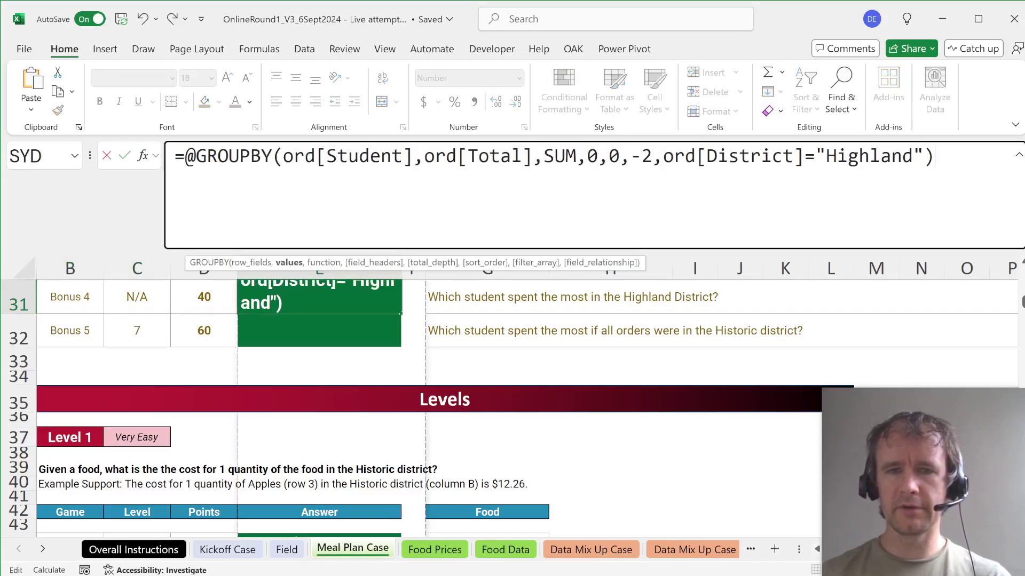
{"action": "key", "text": "Return"}
{"action": "key", "text": "Up"}
{"action": "key", "text": "Down"}
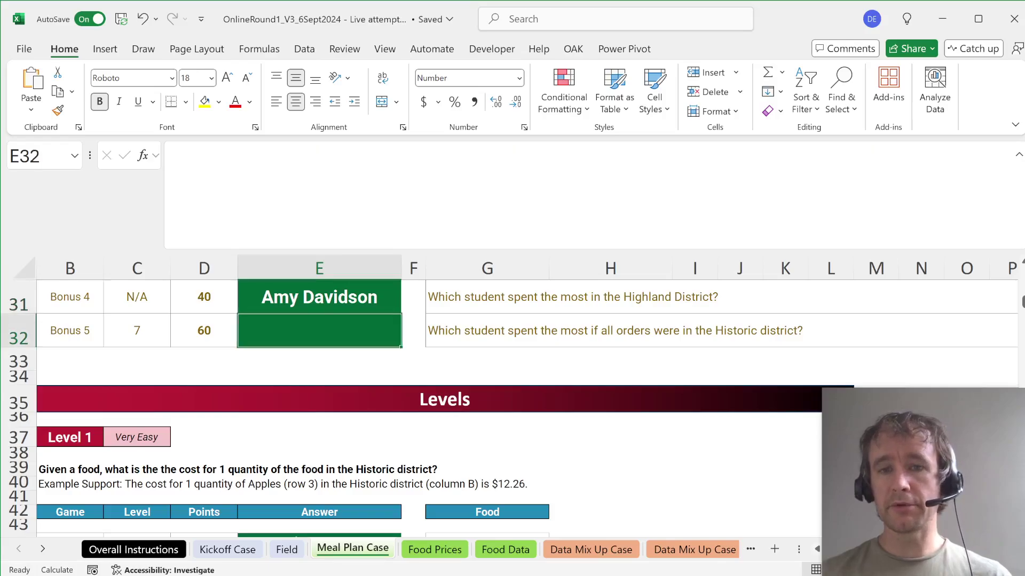
Build =GROUPBY(ord[Student],ord[Tot - Historic],SUM,0,0,-2) in E32 from the Food Data columns.
{"action": "type", "text": "=group"}
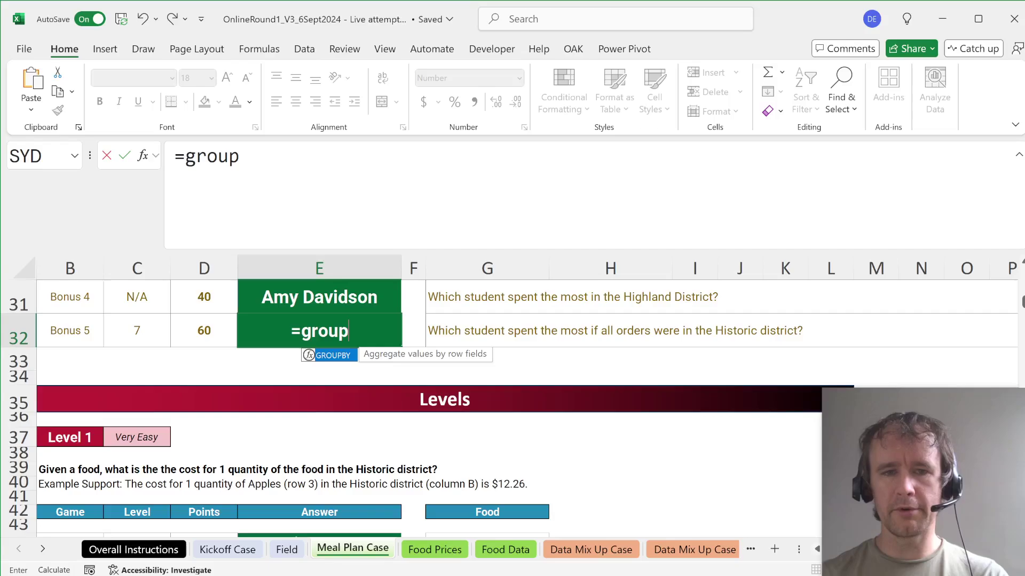
{"action": "key", "text": "Tab"}
{"action": "key", "text": "ctrl+Page_Down"}
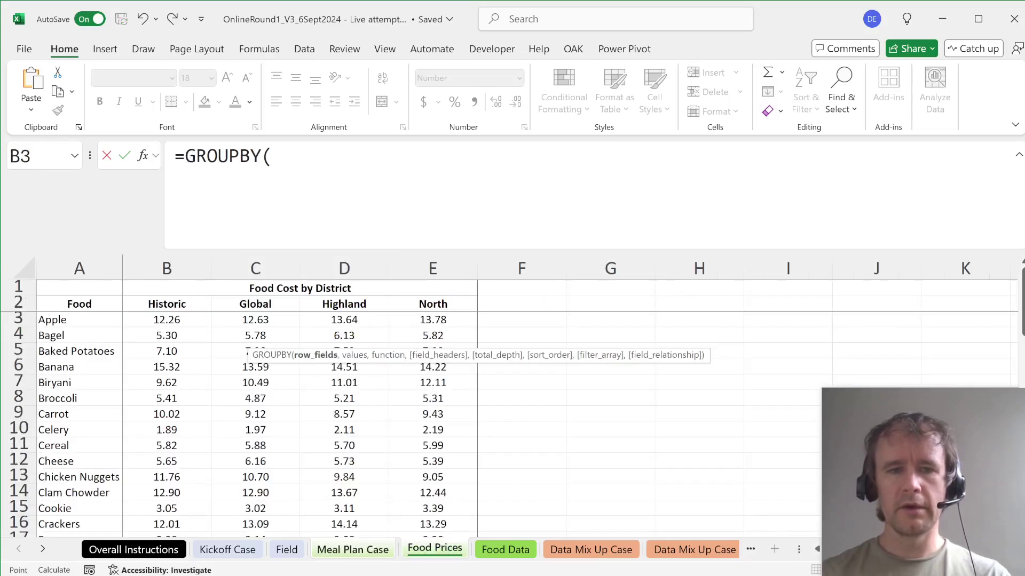
{"action": "key", "text": "ctrl+Page_Down"}
{"action": "left_click", "coordinate": [159, 328]}
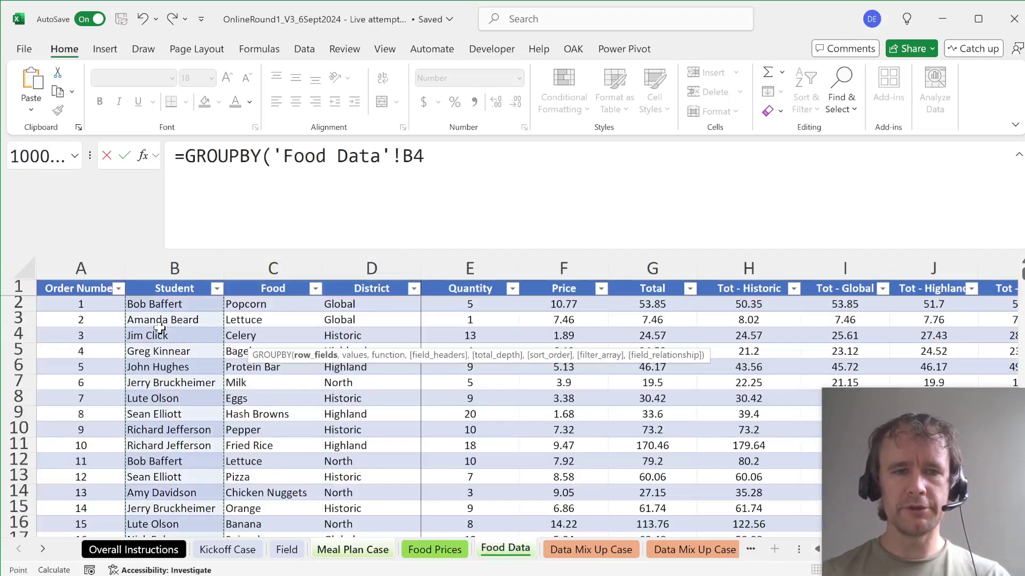
{"action": "key", "text": "ctrl+space"}
{"action": "type", "text": ","}
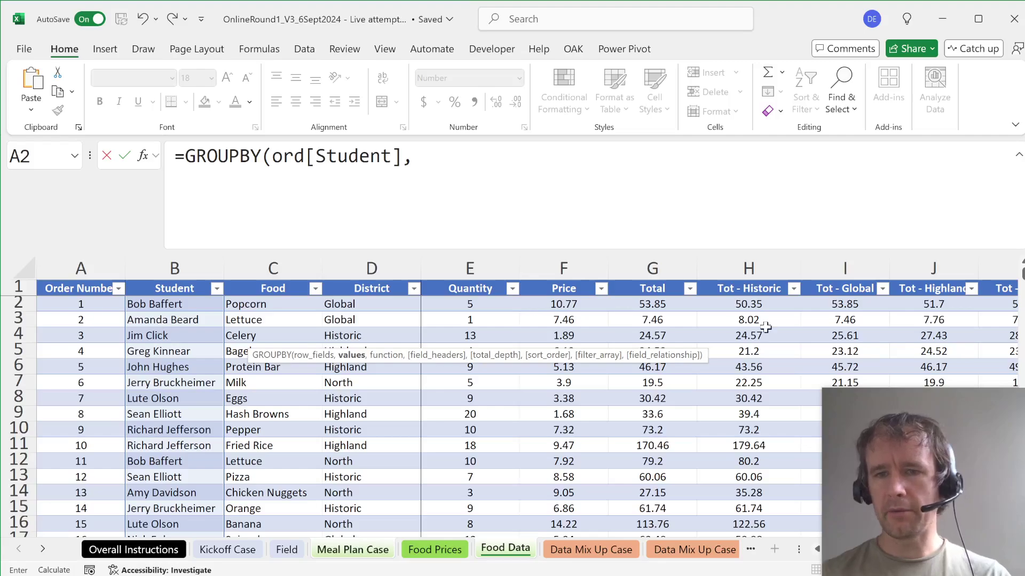
{"action": "left_click", "coordinate": [743, 326]}
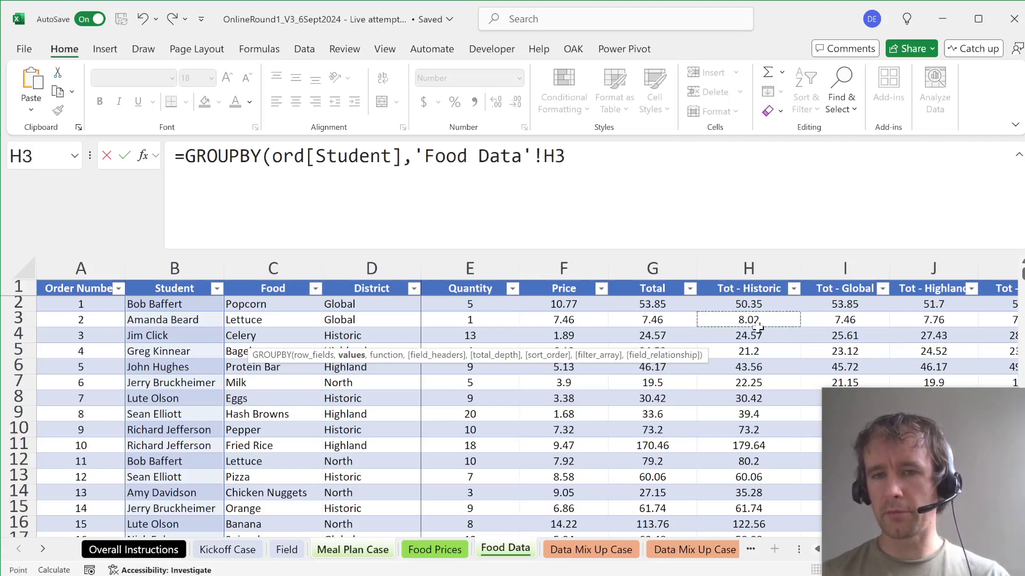
{"action": "key", "text": "ctrl+space"}
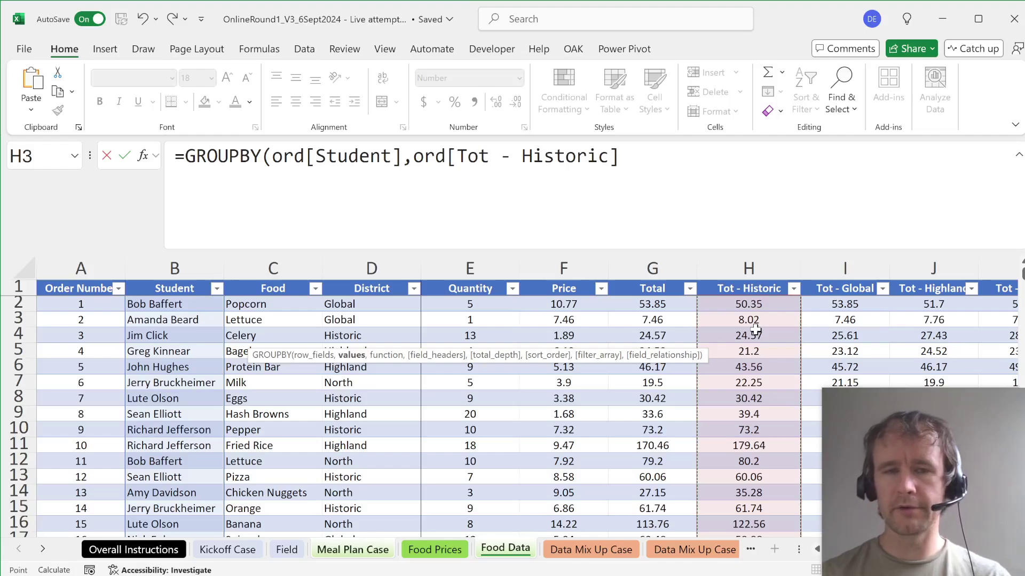
{"action": "type", "text": ",sum"}
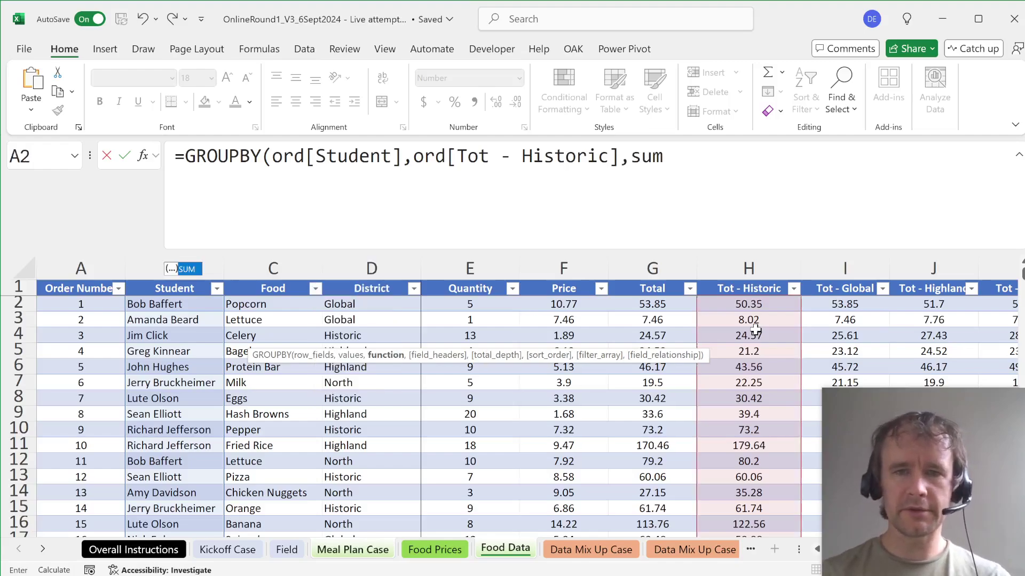
{"action": "type", "text": ",0,0,"}
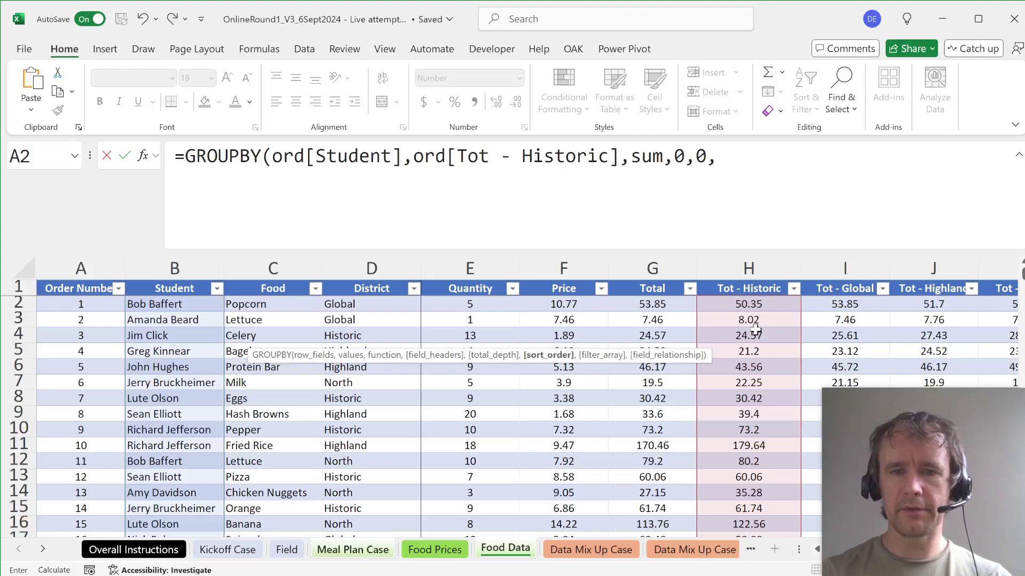
{"action": "type", "text": "-2)"}
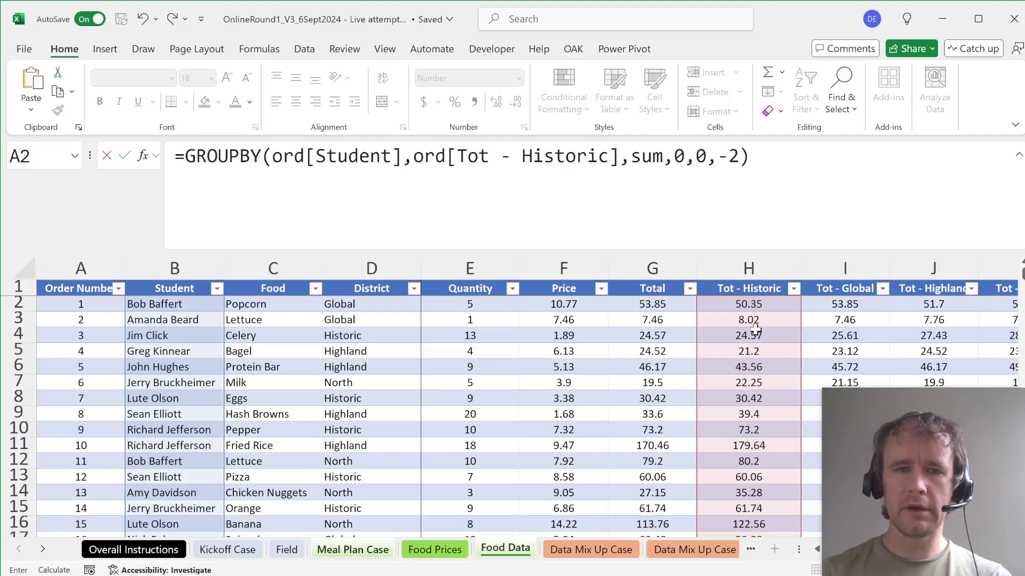
Prefix the E32 formula with @ to return the top Historic spender.
{"action": "left_click", "coordinate": [184, 156]}
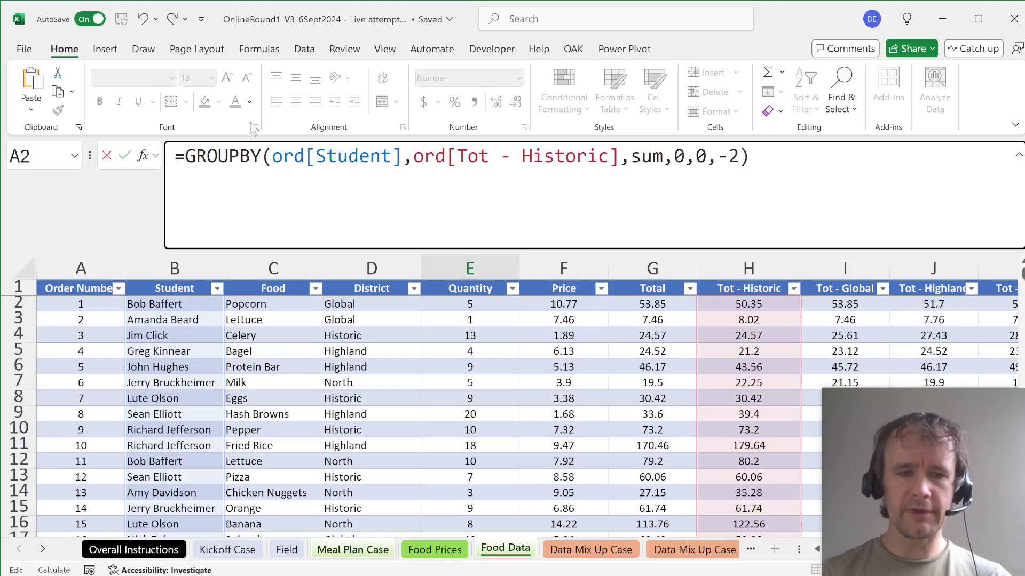
{"action": "type", "text": "@"}
{"action": "key", "text": "Return"}
{"action": "key", "text": "Up"}
{"action": "key", "text": "Up"}
{"action": "key", "text": "Up"}
{"action": "key", "text": "Up"}
{"action": "key", "text": "Up"}
{"action": "key", "text": "Up"}
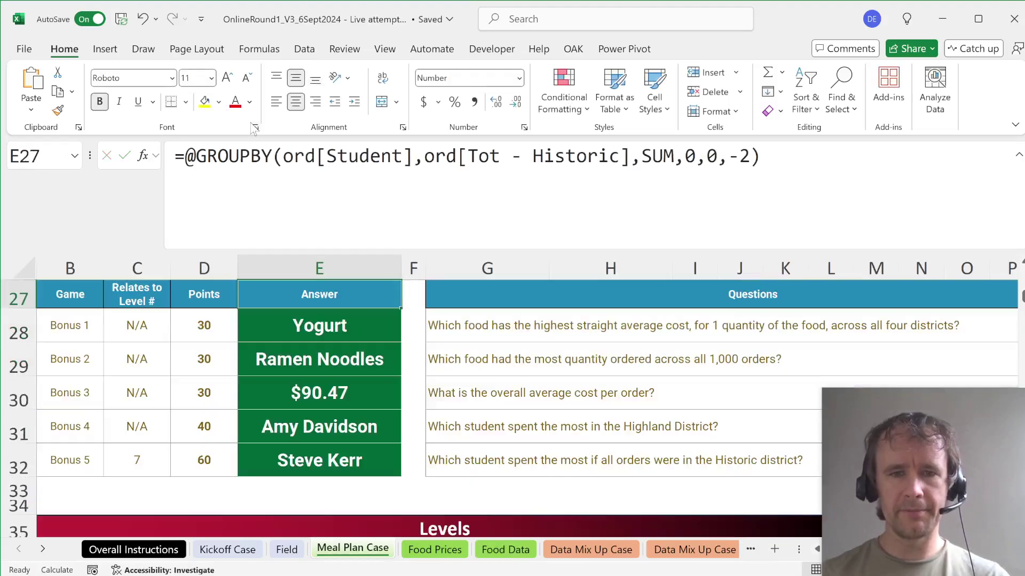
{"action": "key", "text": "ctrl+Home"}
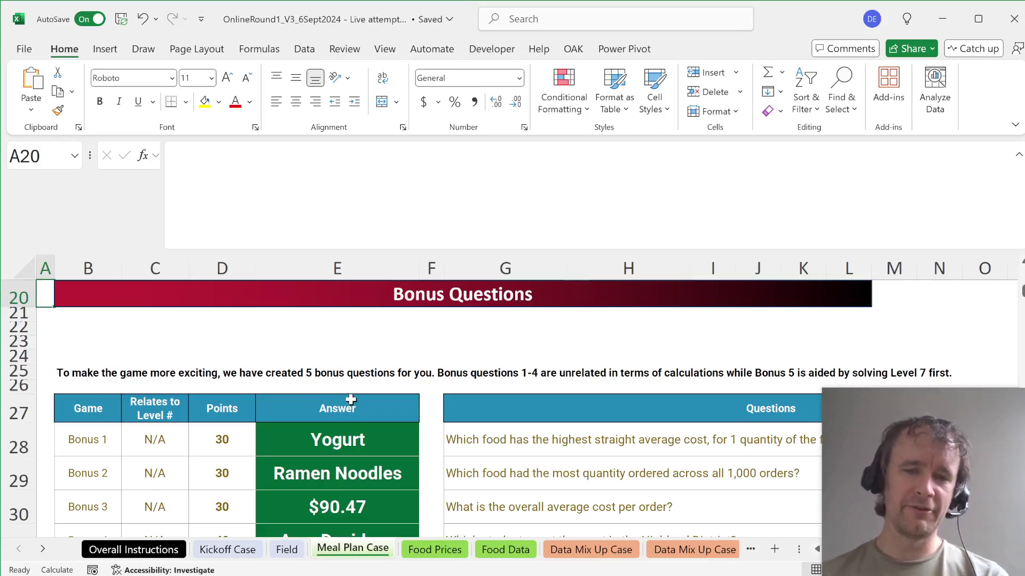
{"action": "left_click", "coordinate": [235, 549]}
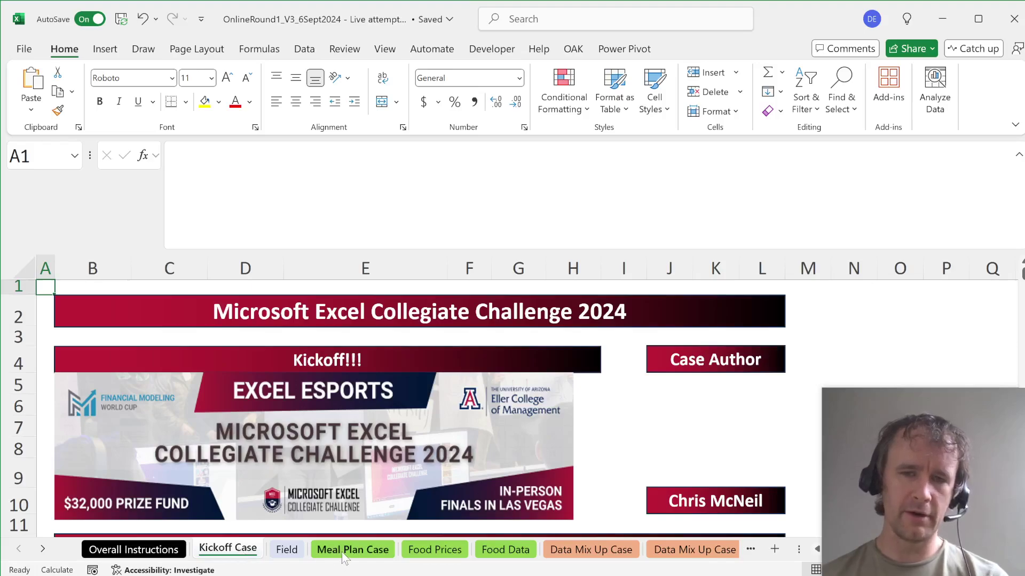
{"action": "left_click", "coordinate": [344, 550]}
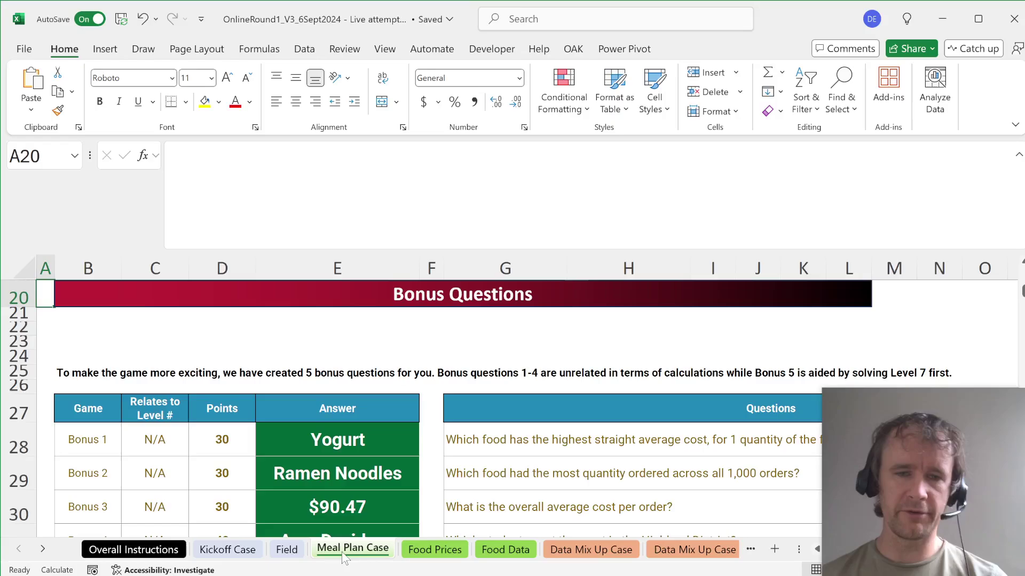
{"action": "scroll", "coordinate": [458, 432], "scroll_direction": "up", "scroll_amount": 2}
{"action": "scroll", "coordinate": [458, 432], "scroll_direction": "up", "scroll_amount": 3}
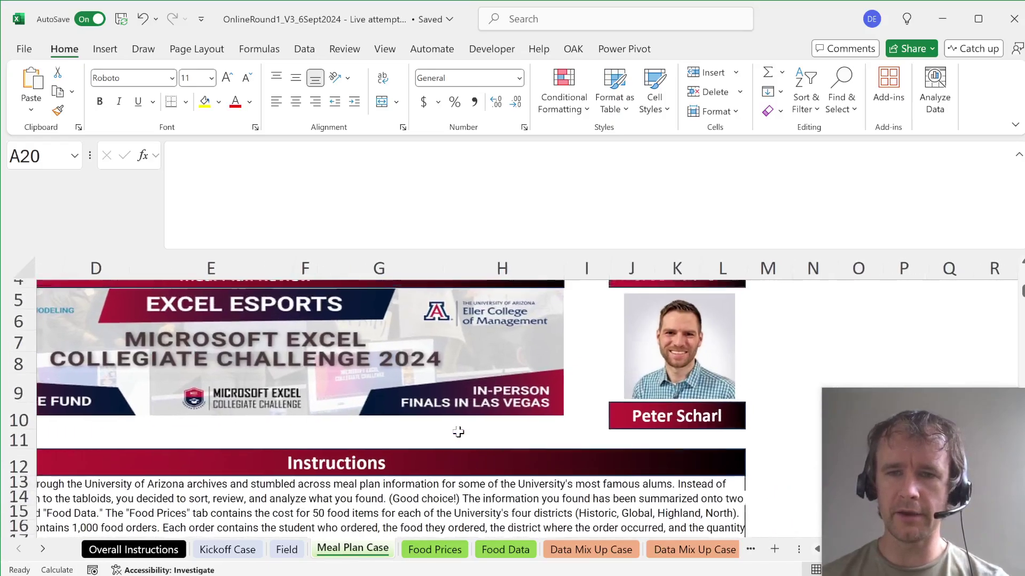
{"action": "scroll", "coordinate": [458, 432], "scroll_direction": "down", "scroll_amount": 4}
{"action": "scroll", "coordinate": [457, 432], "scroll_direction": "down", "scroll_amount": 2}
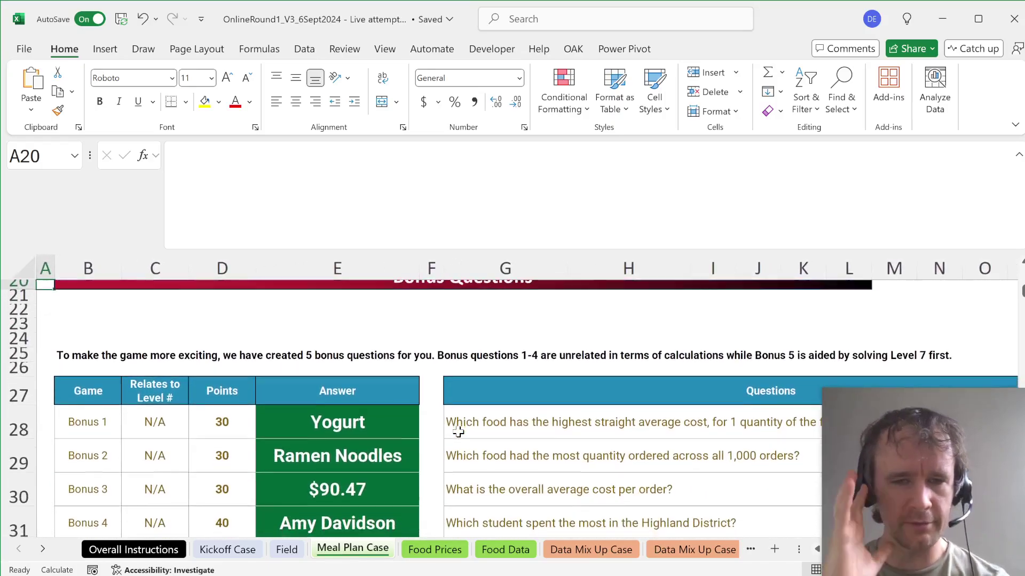
{"action": "scroll", "coordinate": [457, 432], "scroll_direction": "down", "scroll_amount": 7}
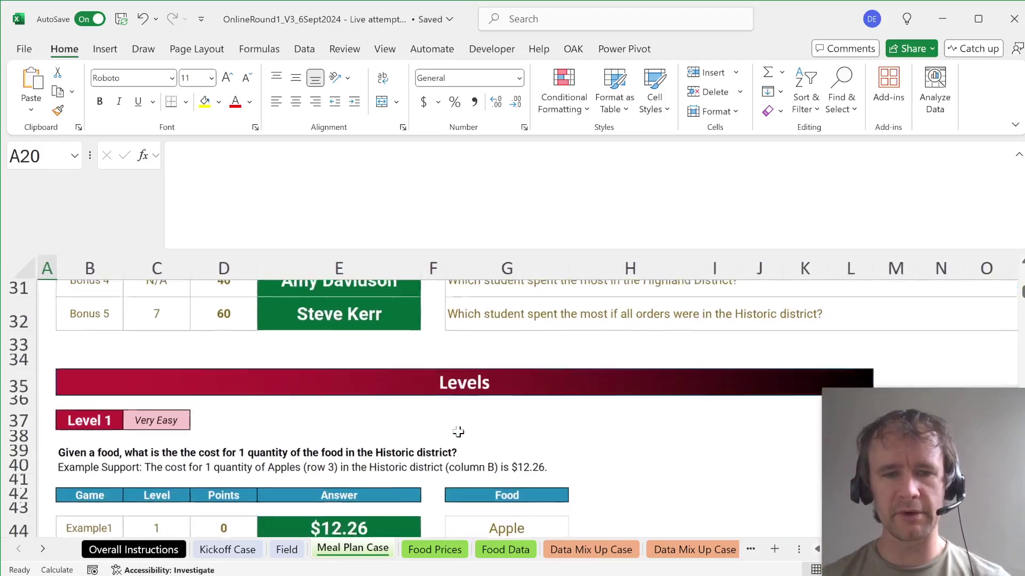
{"action": "scroll", "coordinate": [457, 432], "scroll_direction": "down", "scroll_amount": 20}
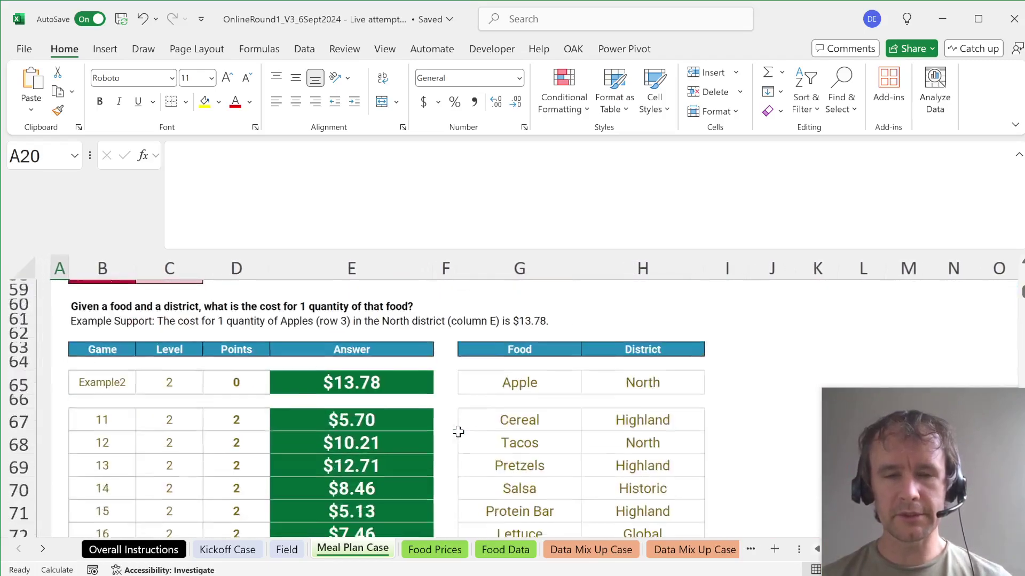
{"action": "scroll", "coordinate": [458, 432], "scroll_direction": "down", "scroll_amount": 20}
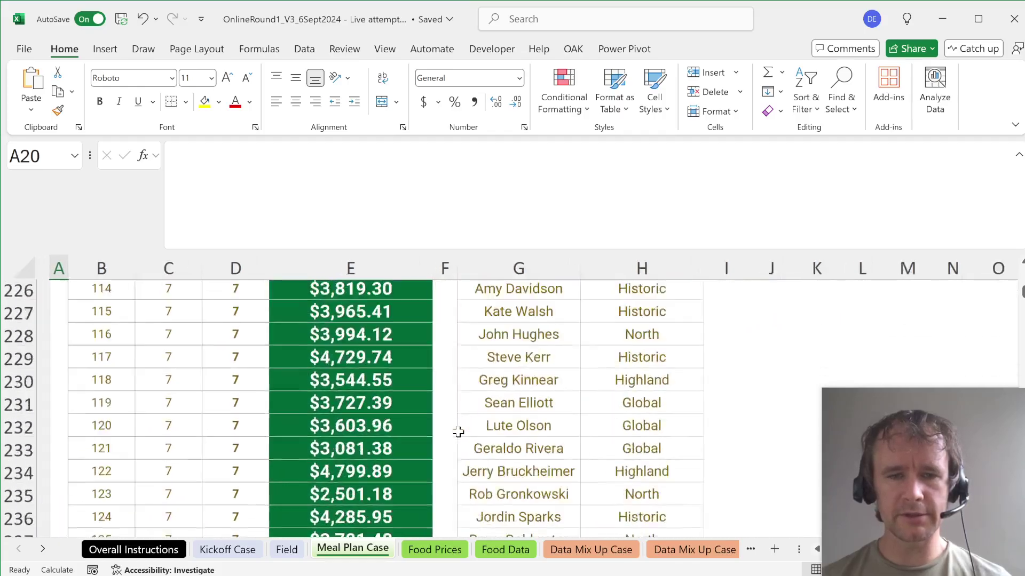
{"action": "scroll", "coordinate": [458, 432], "scroll_direction": "up", "scroll_amount": 8}
{"action": "scroll", "coordinate": [458, 433], "scroll_direction": "up", "scroll_amount": 20}
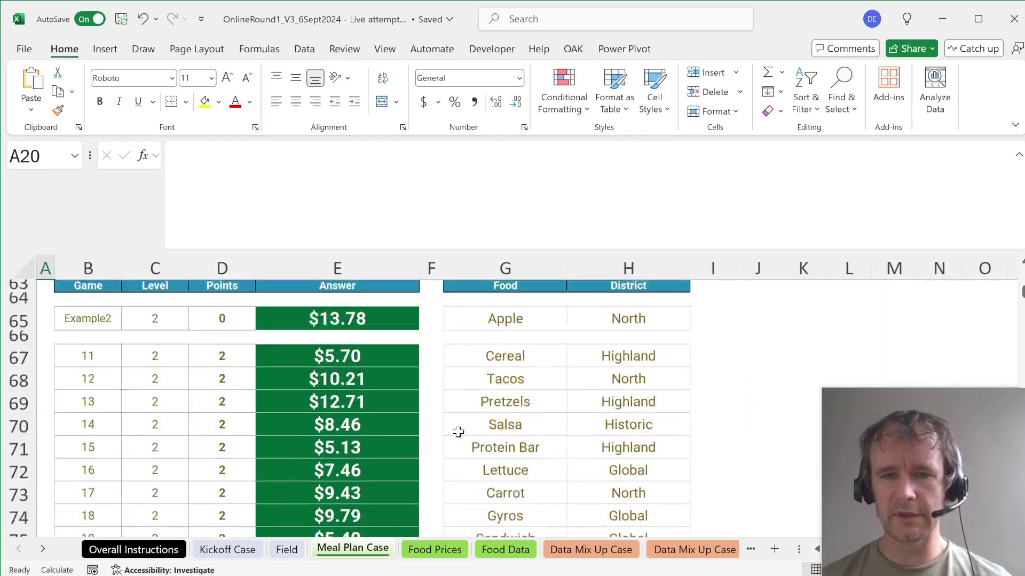
{"action": "scroll", "coordinate": [458, 432], "scroll_direction": "down", "scroll_amount": 4}
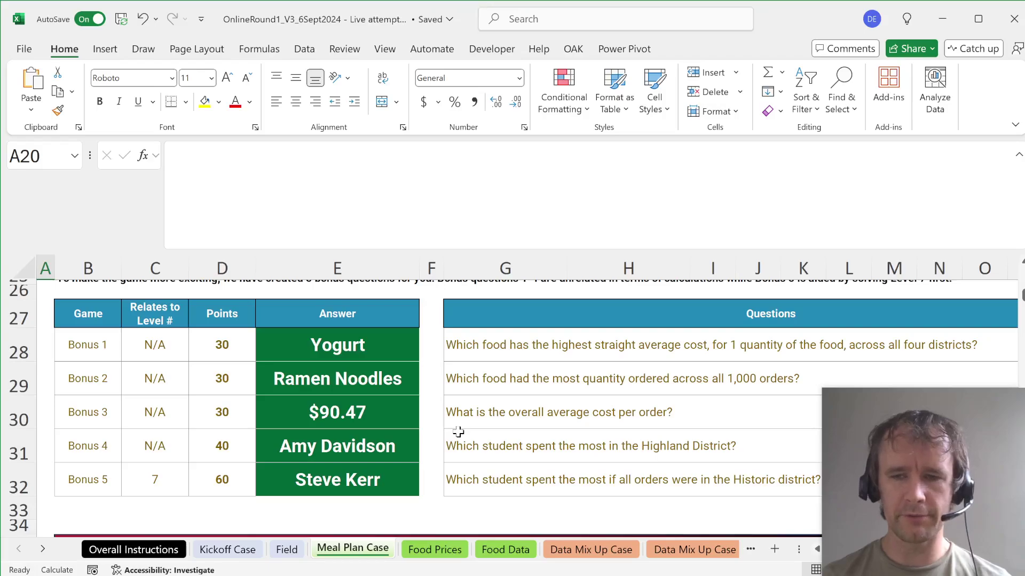
{"action": "key", "text": "ctrl+Home"}
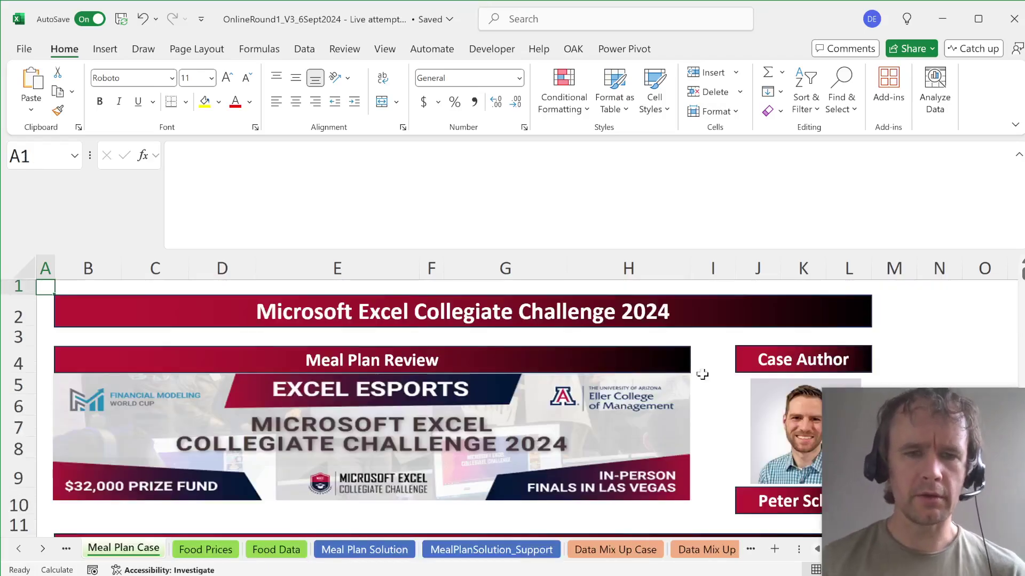